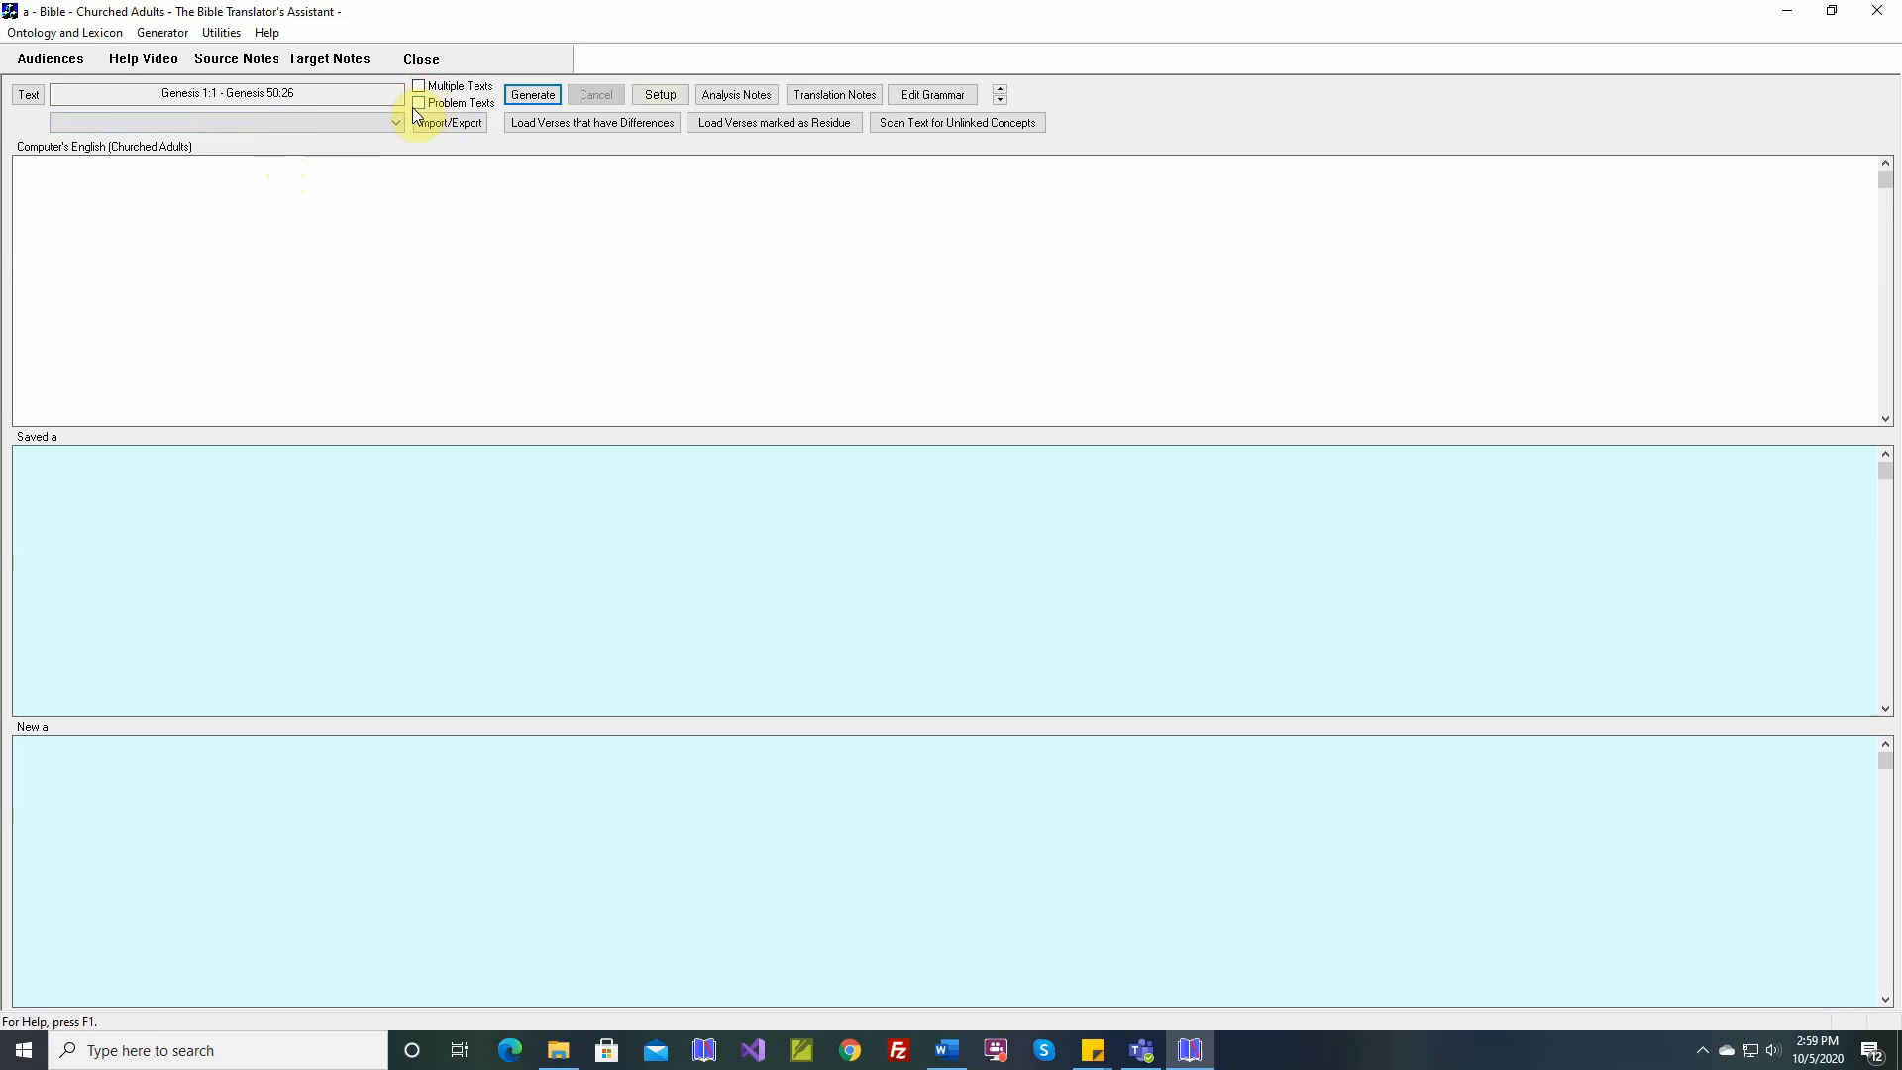
Set the text range to the entire Bible
click(30, 99)
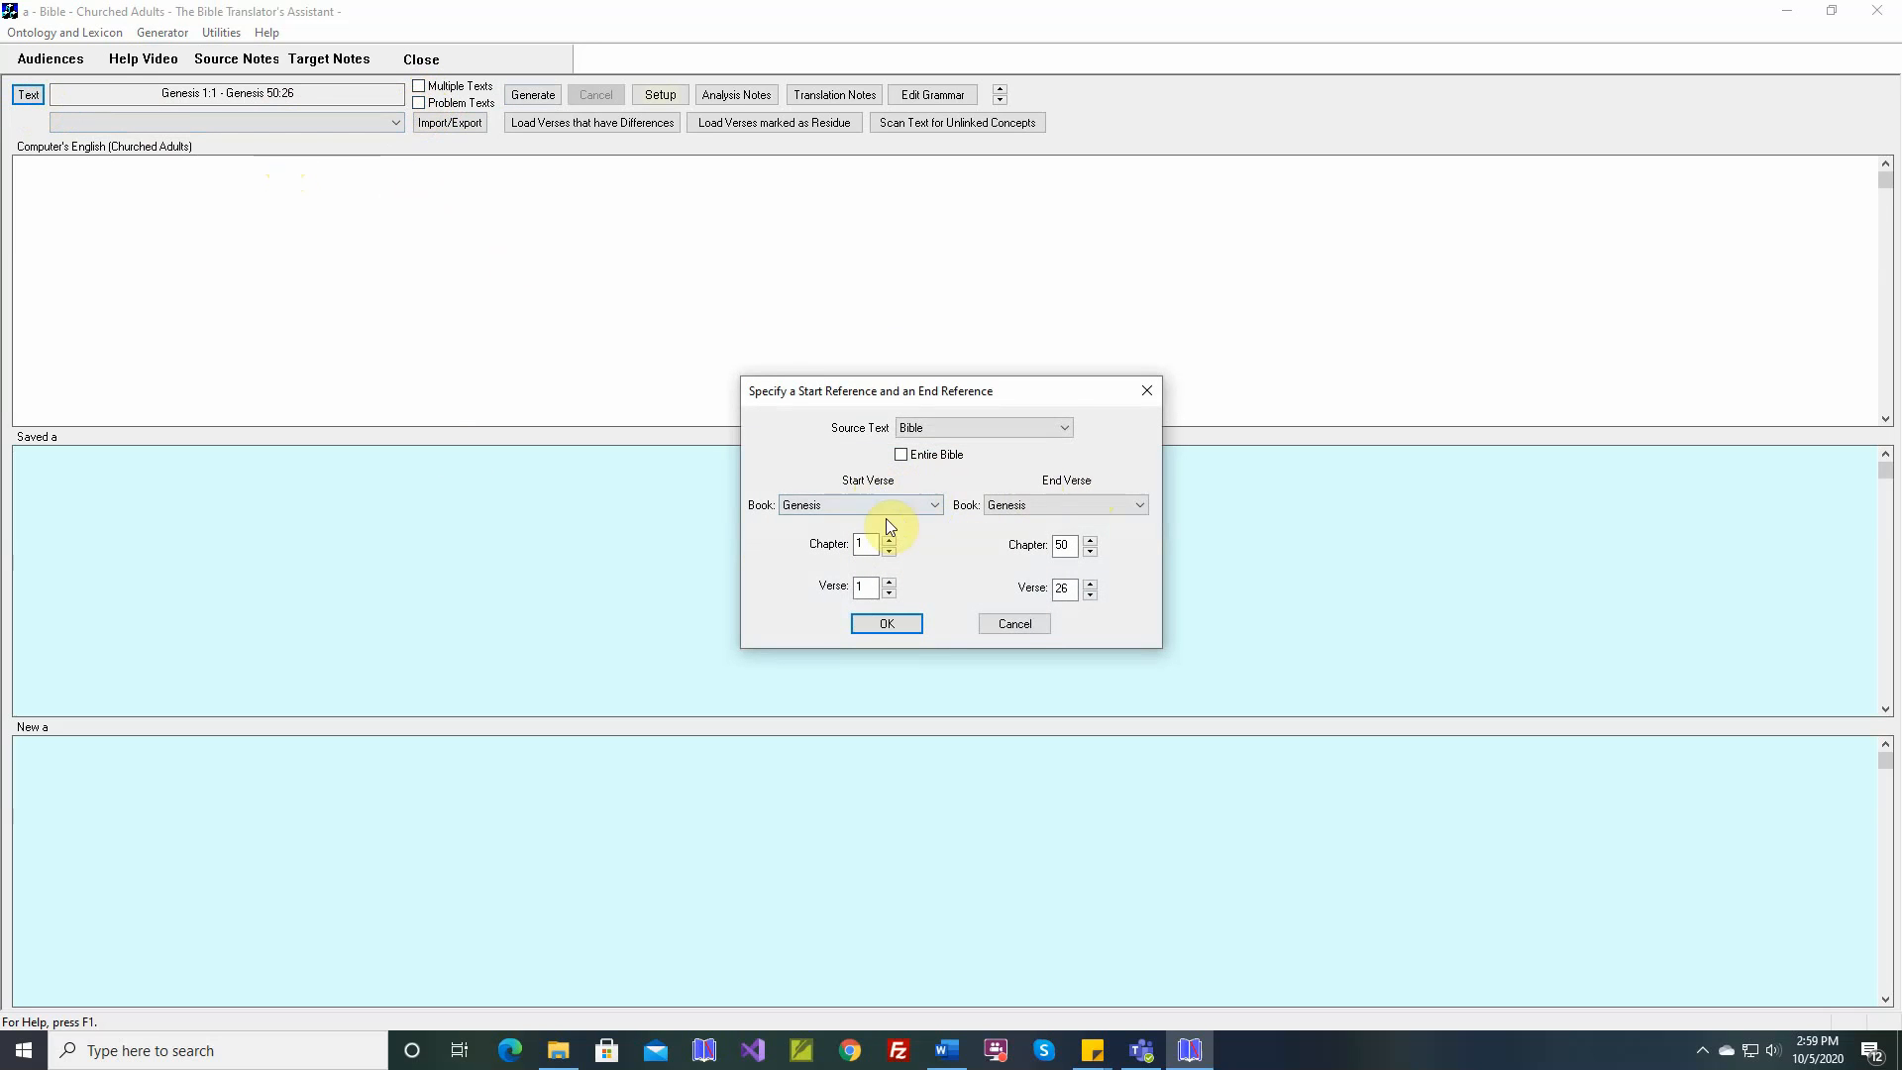
click(900, 456)
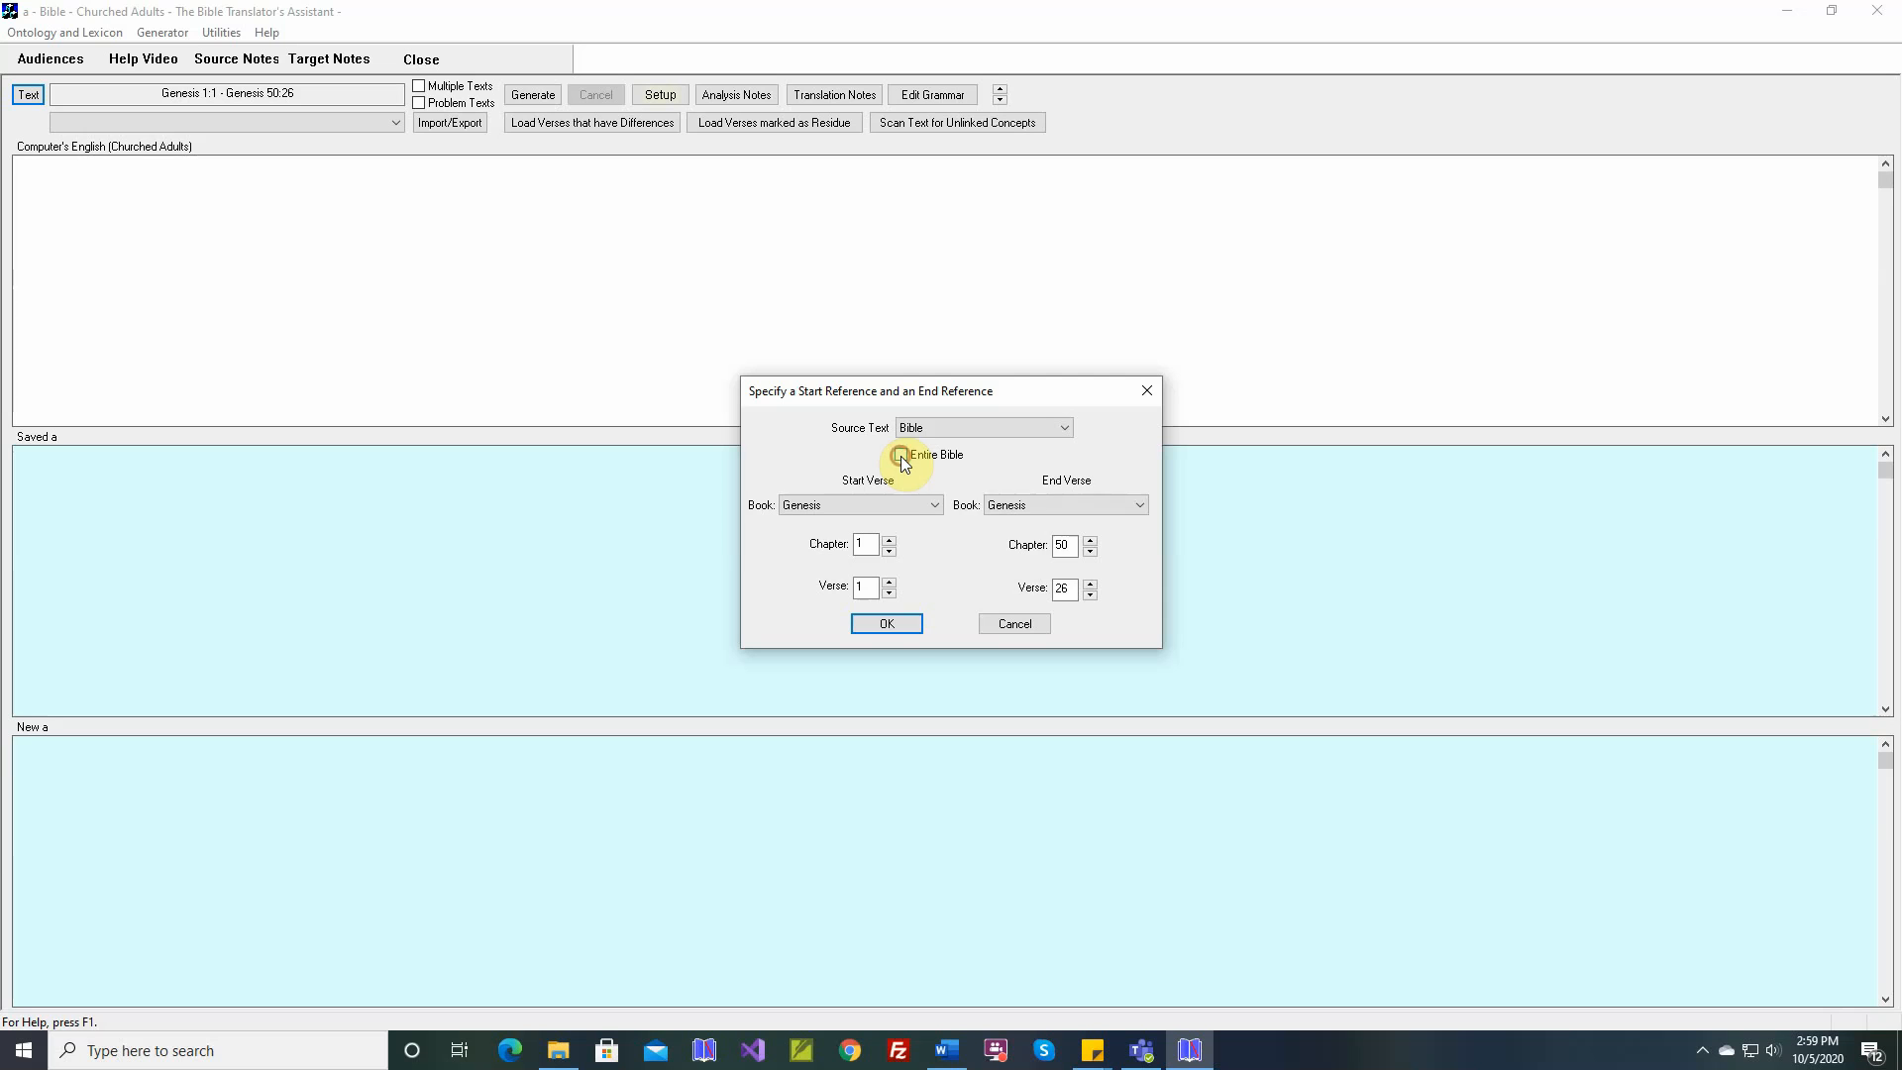
click(886, 624)
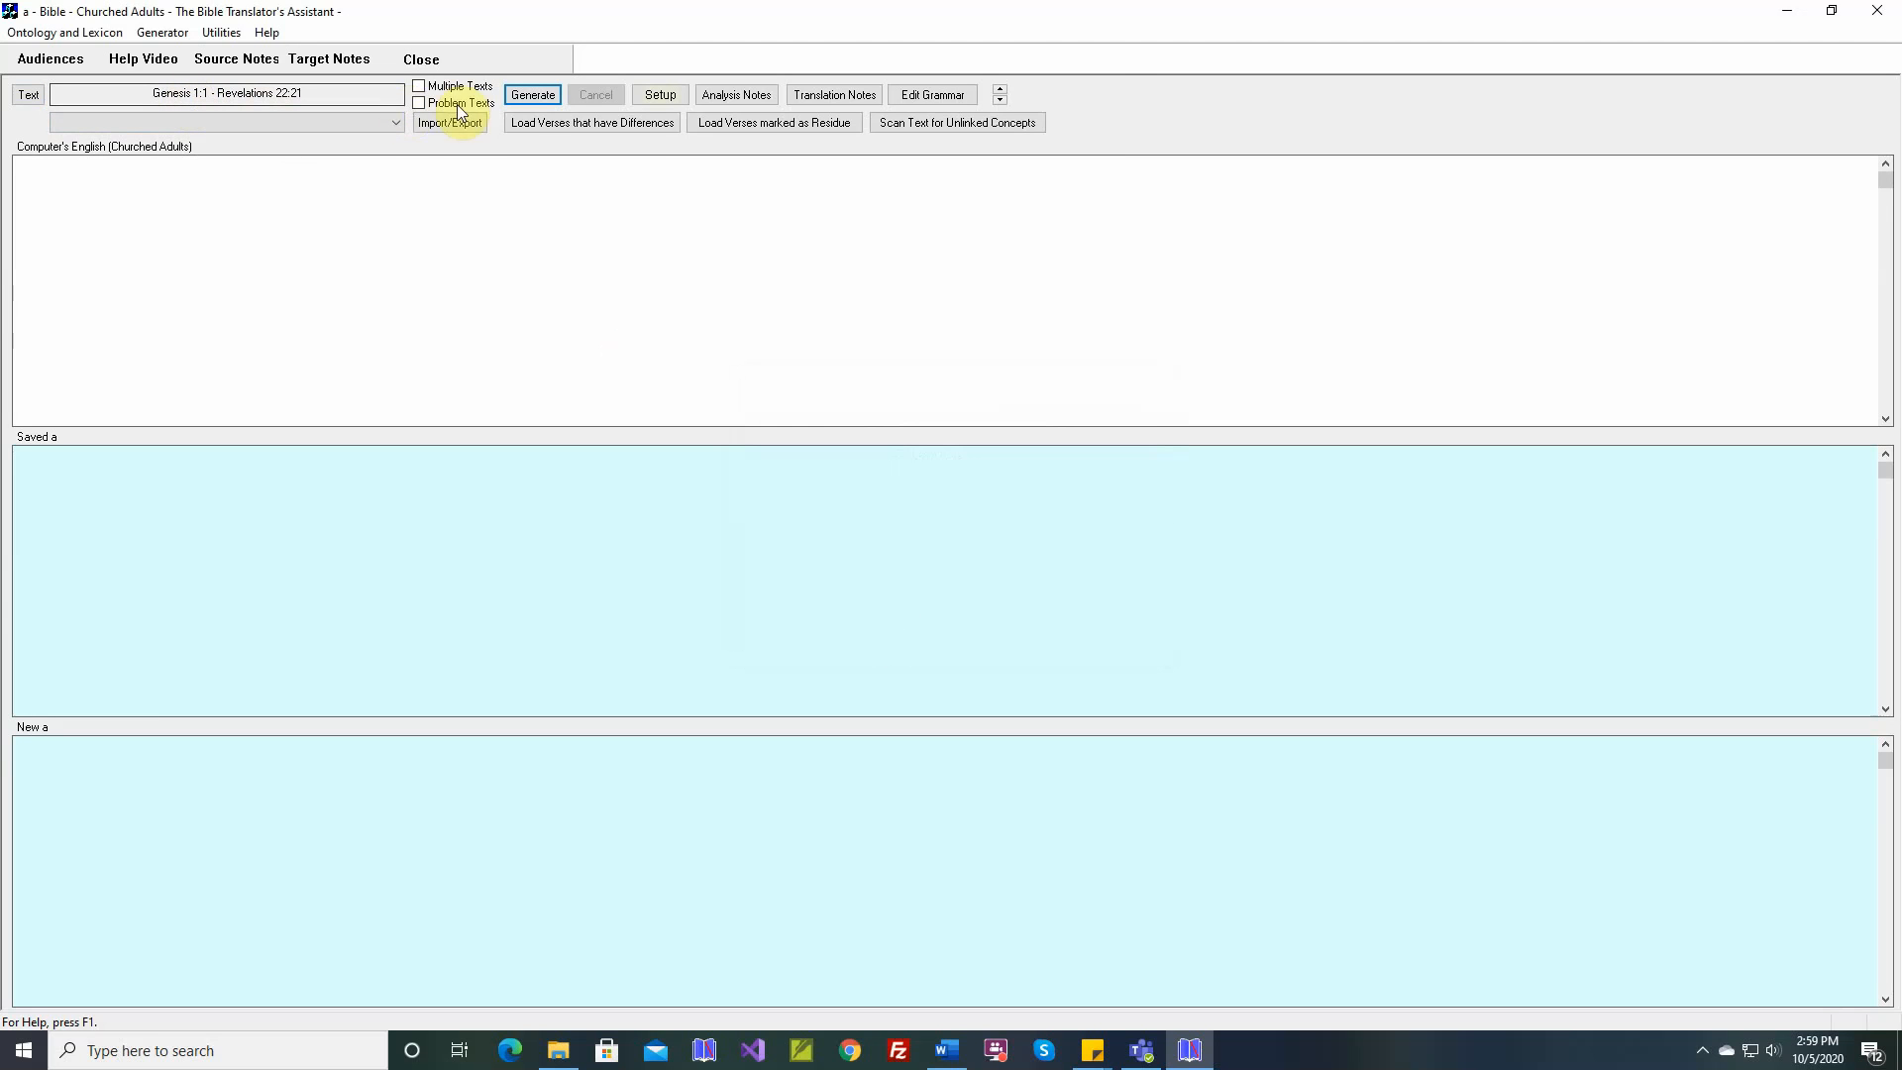
click(176, 103)
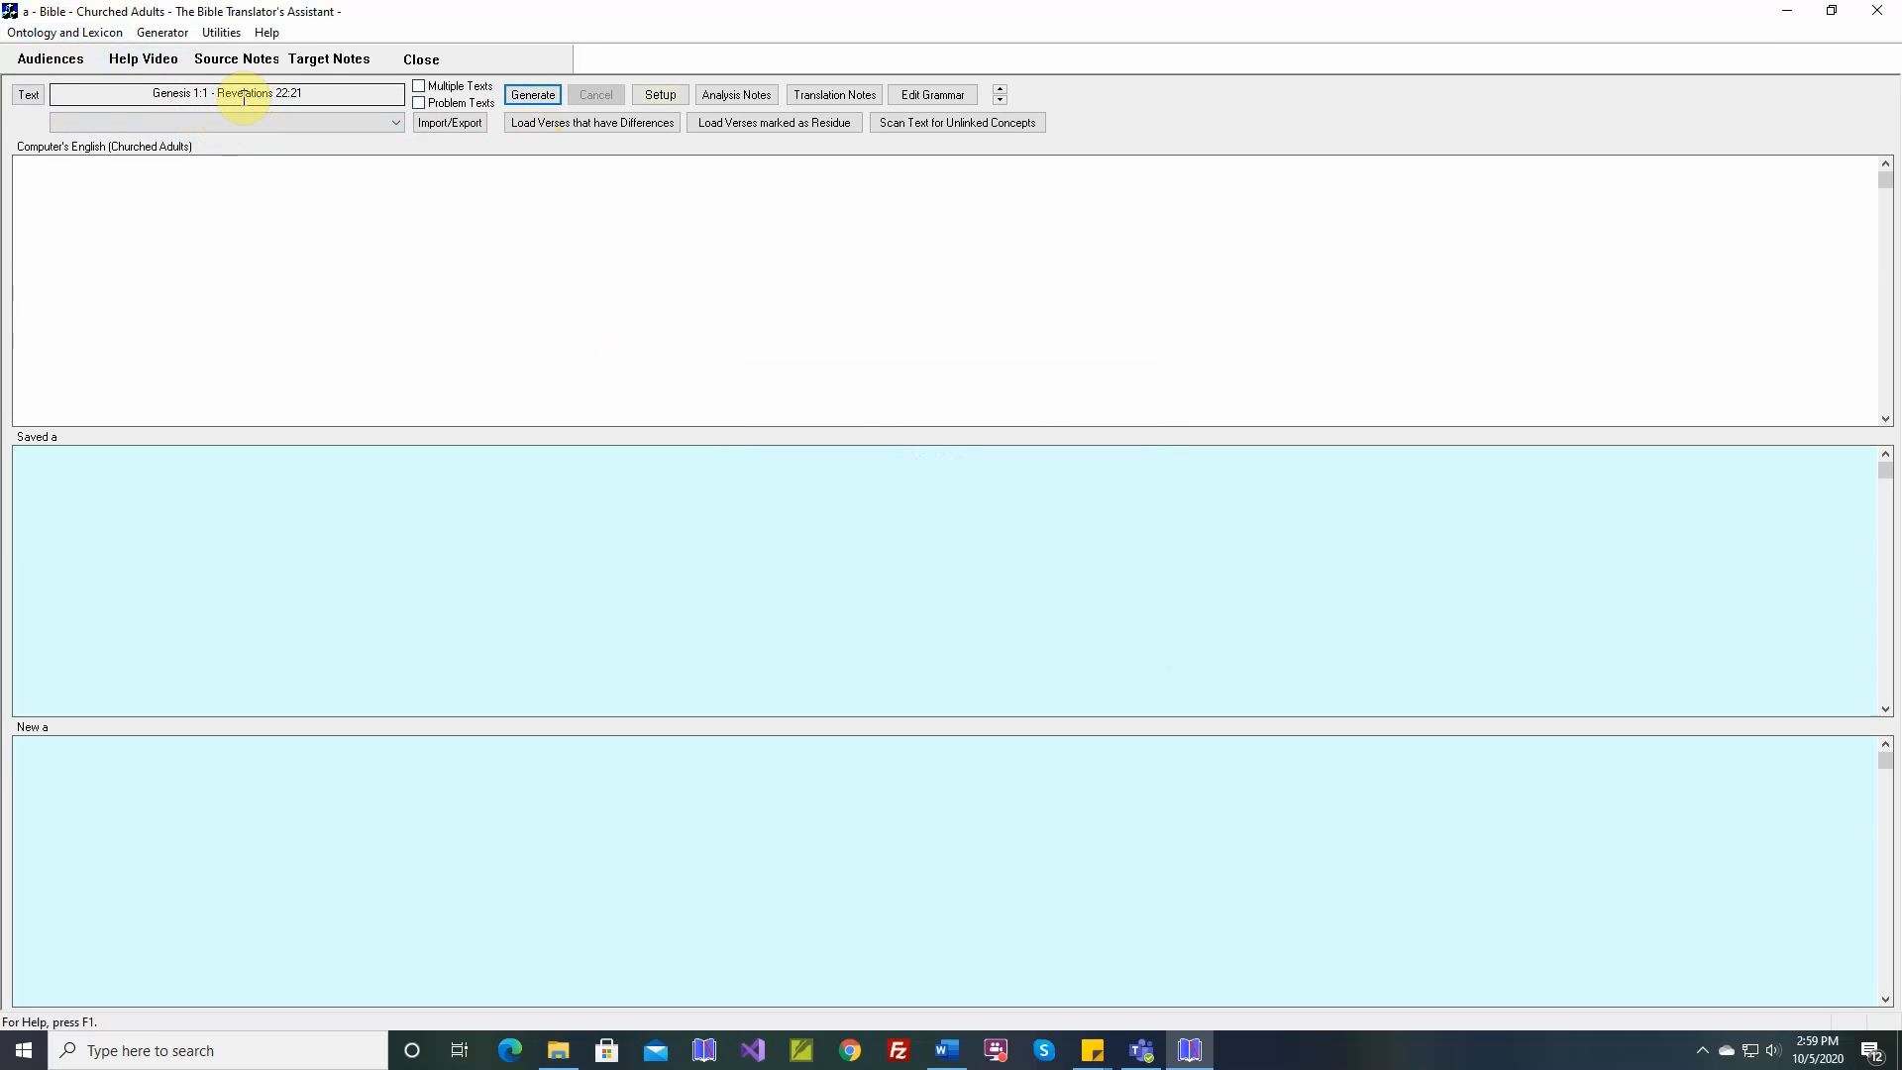
Set the text range's end to Genesis 10:32, keeping Genesis 1:1 as the start verse
click(29, 95)
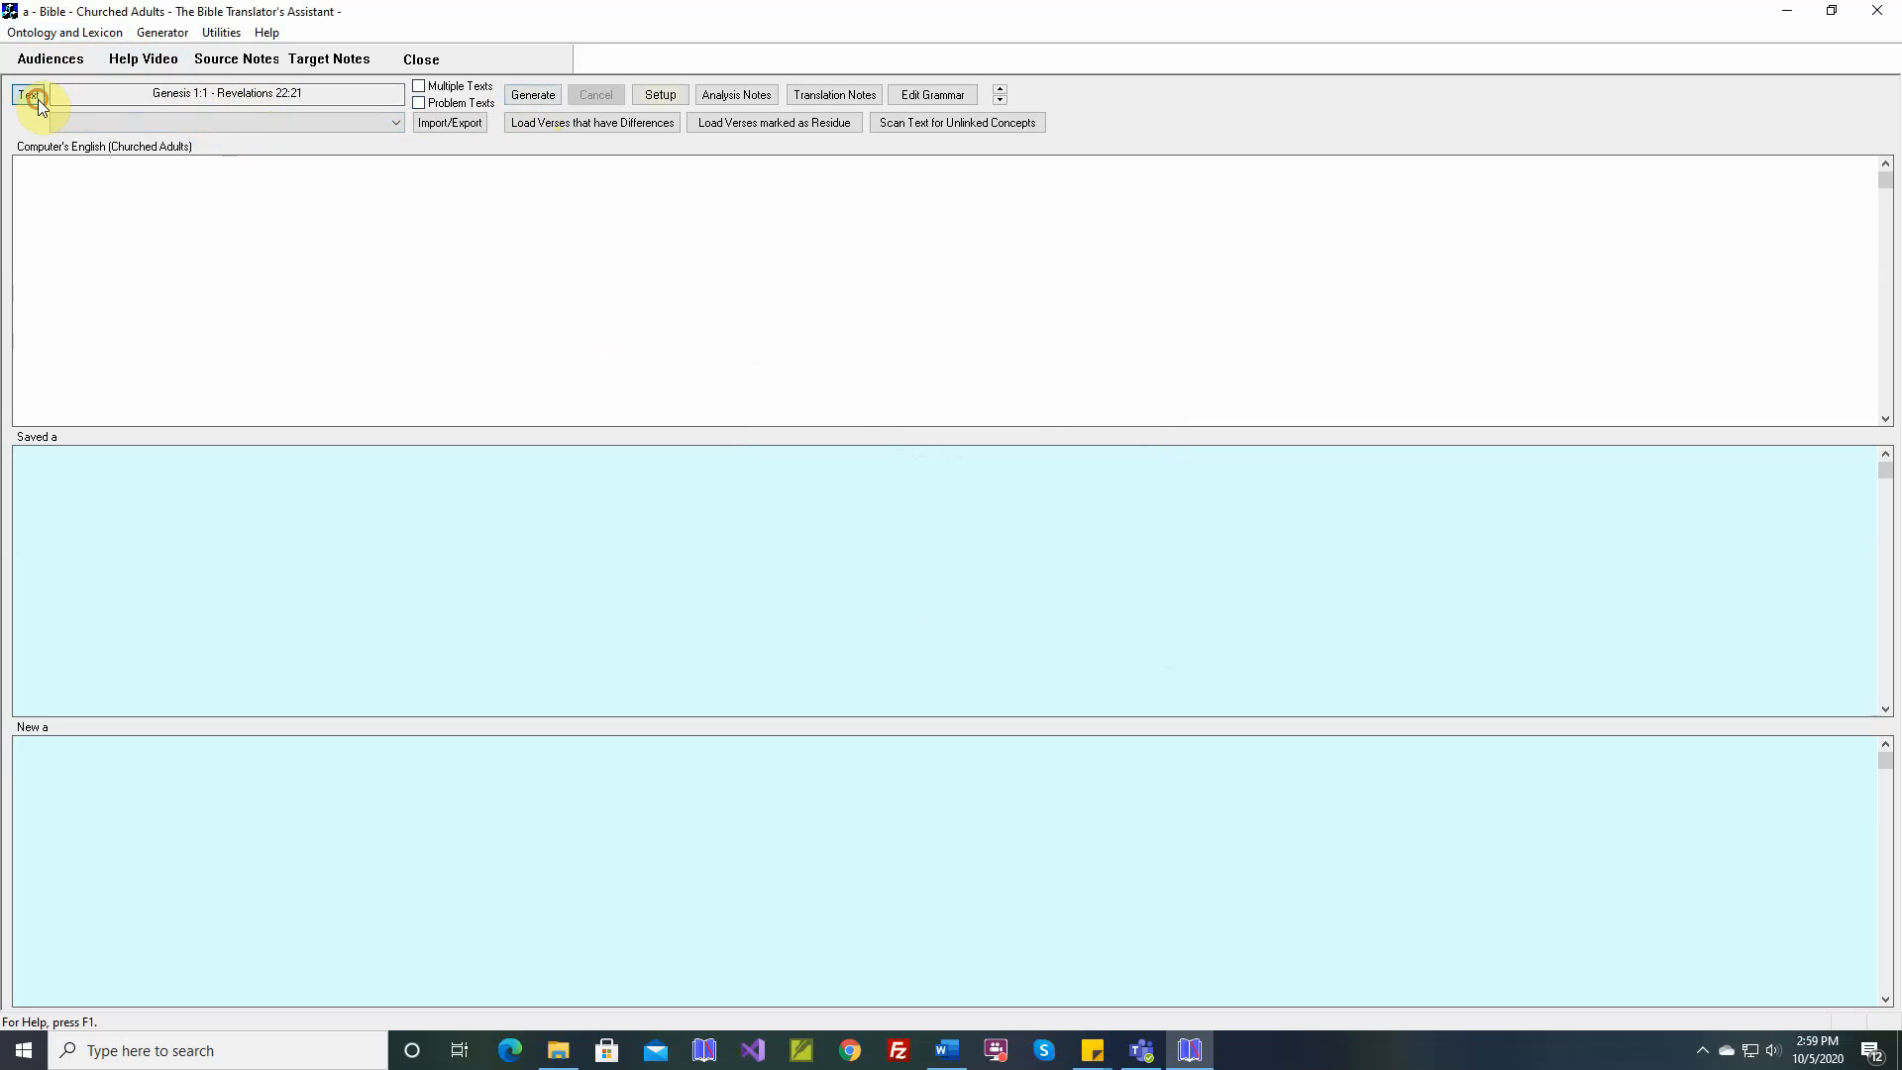
click(1121, 506)
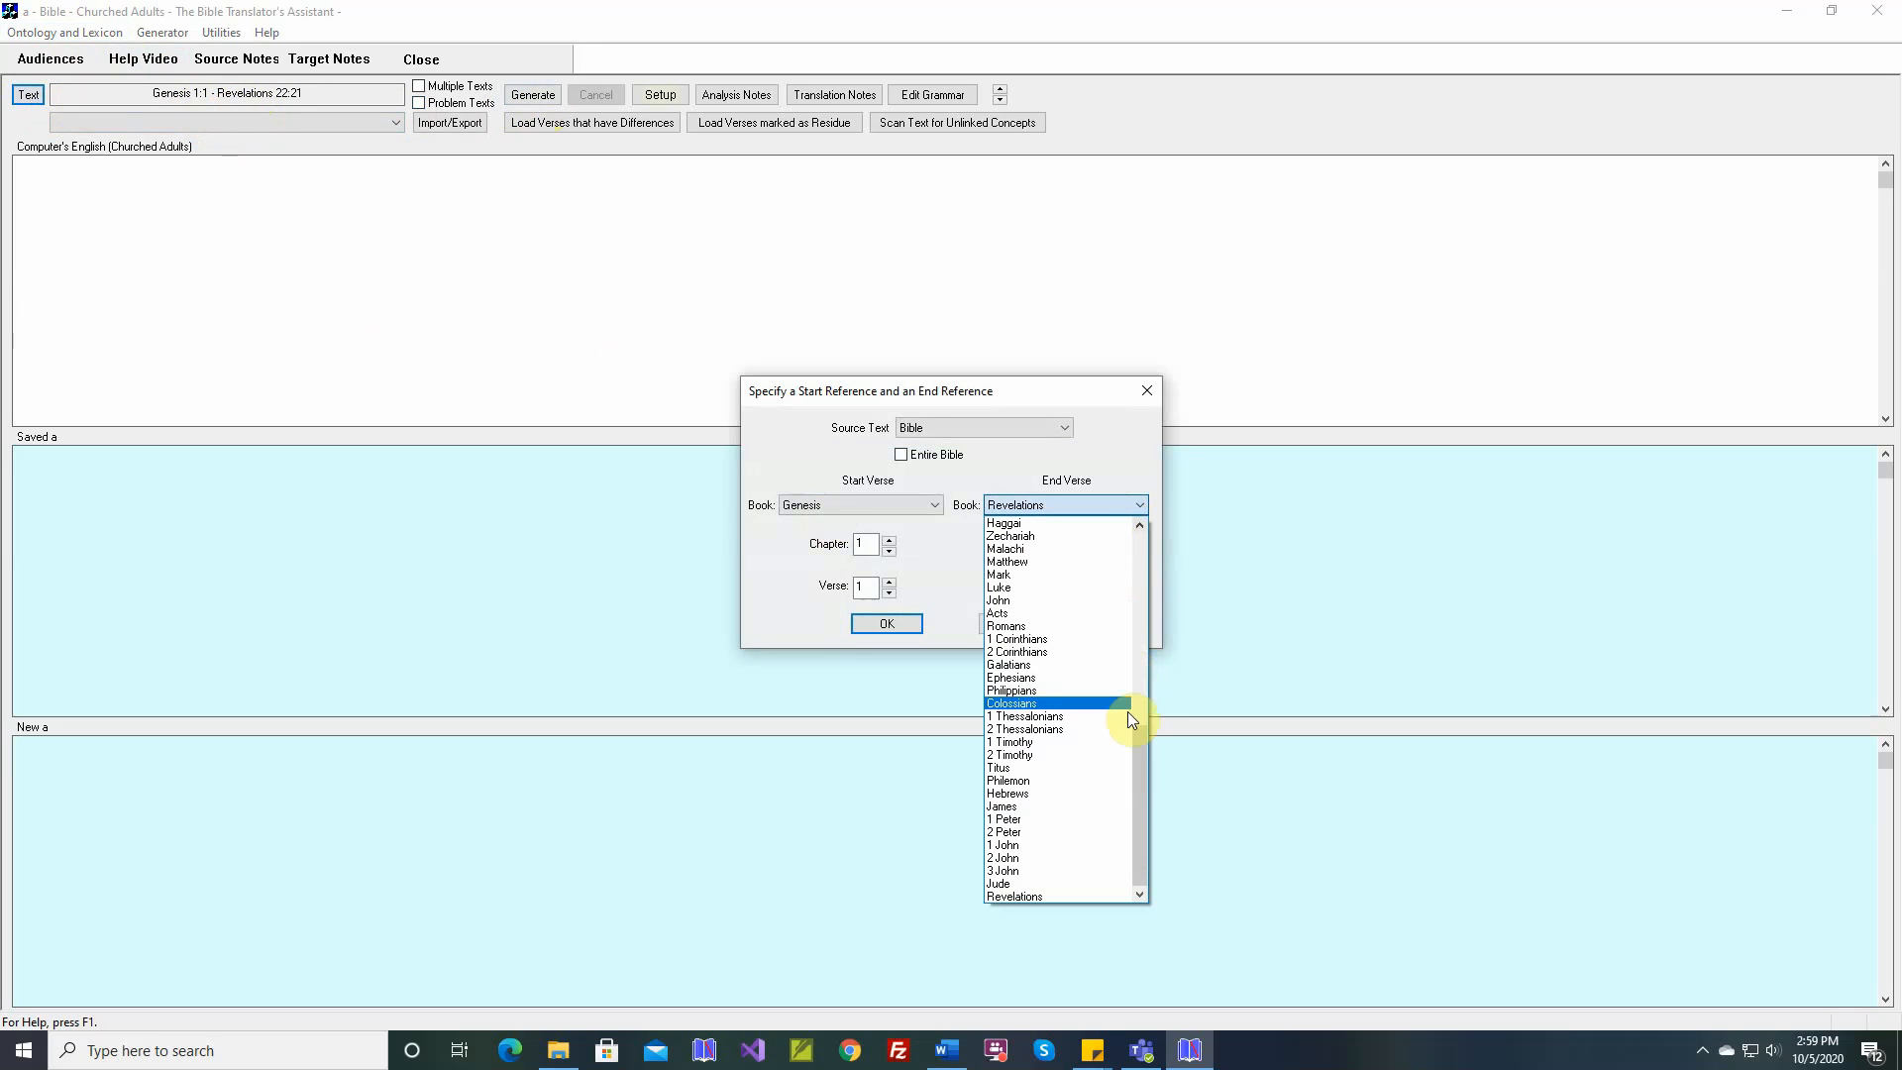
drag(1137, 755, 1135, 525)
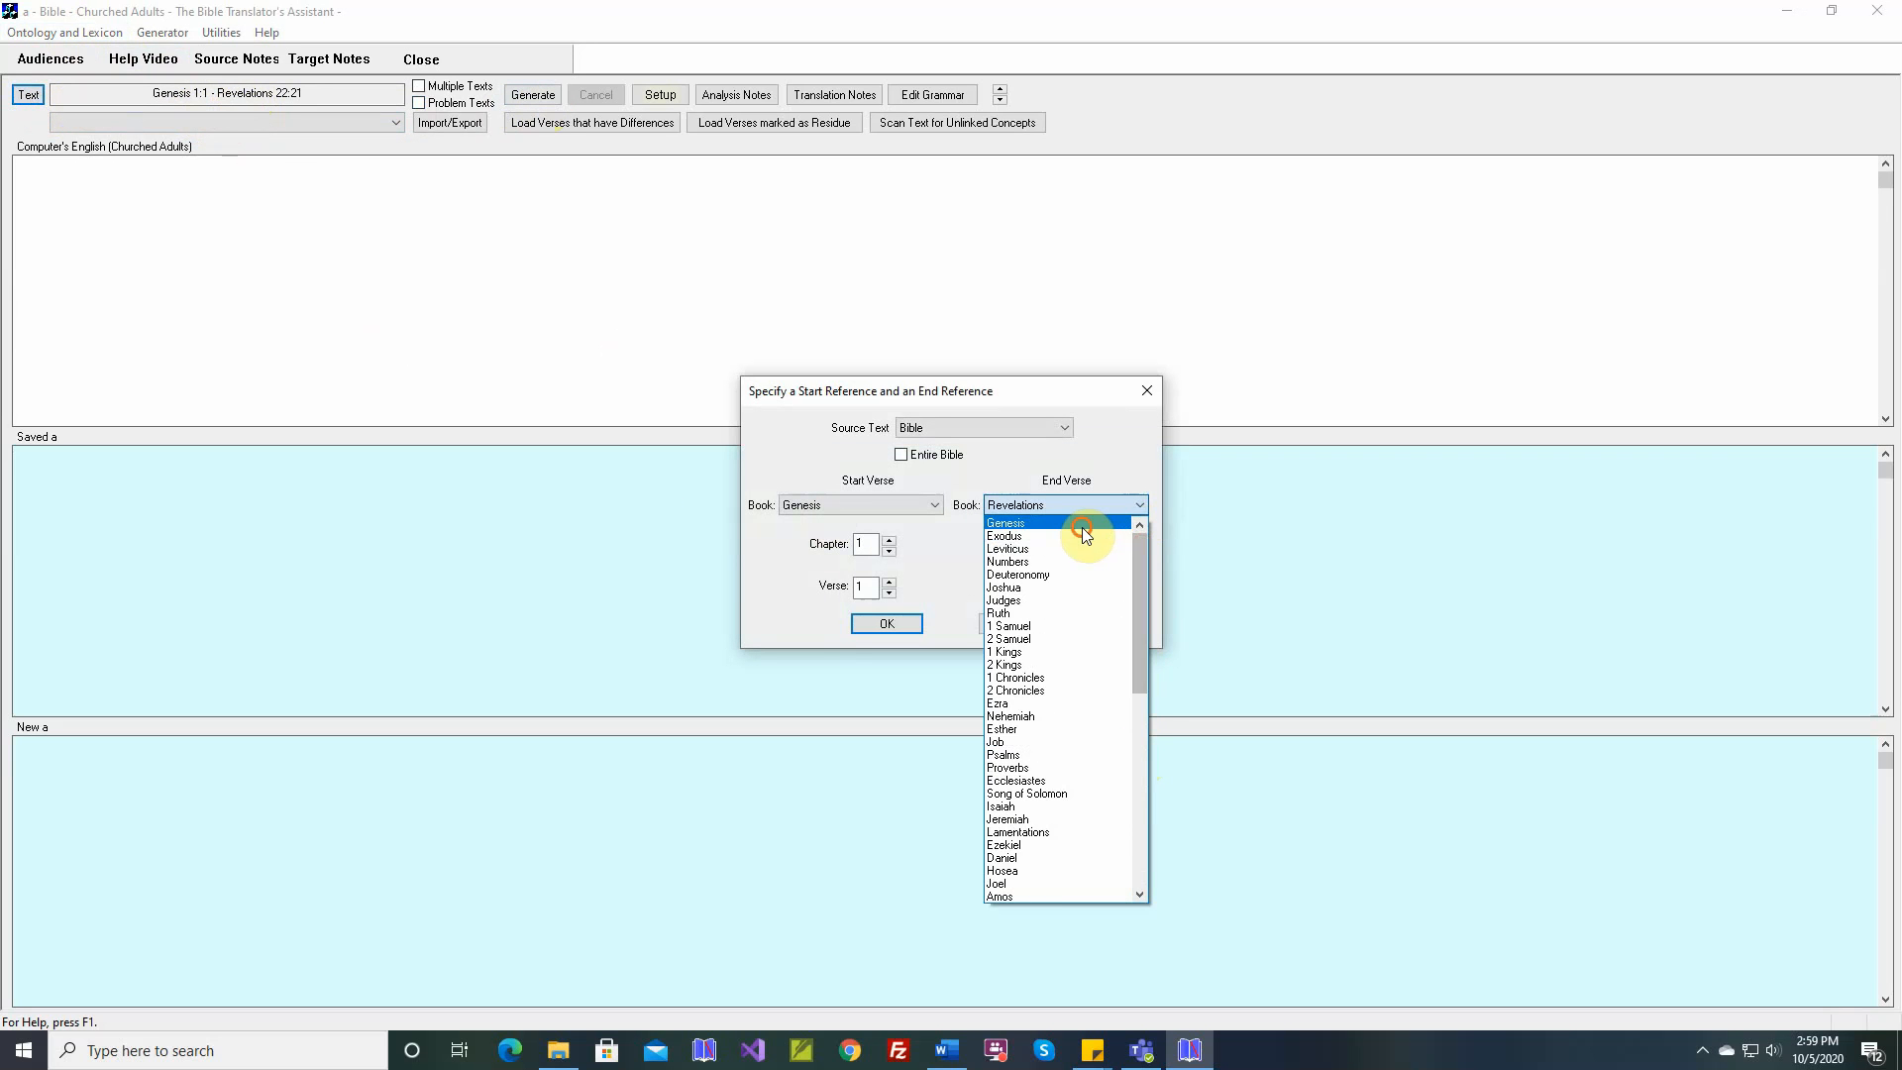
click(1079, 523)
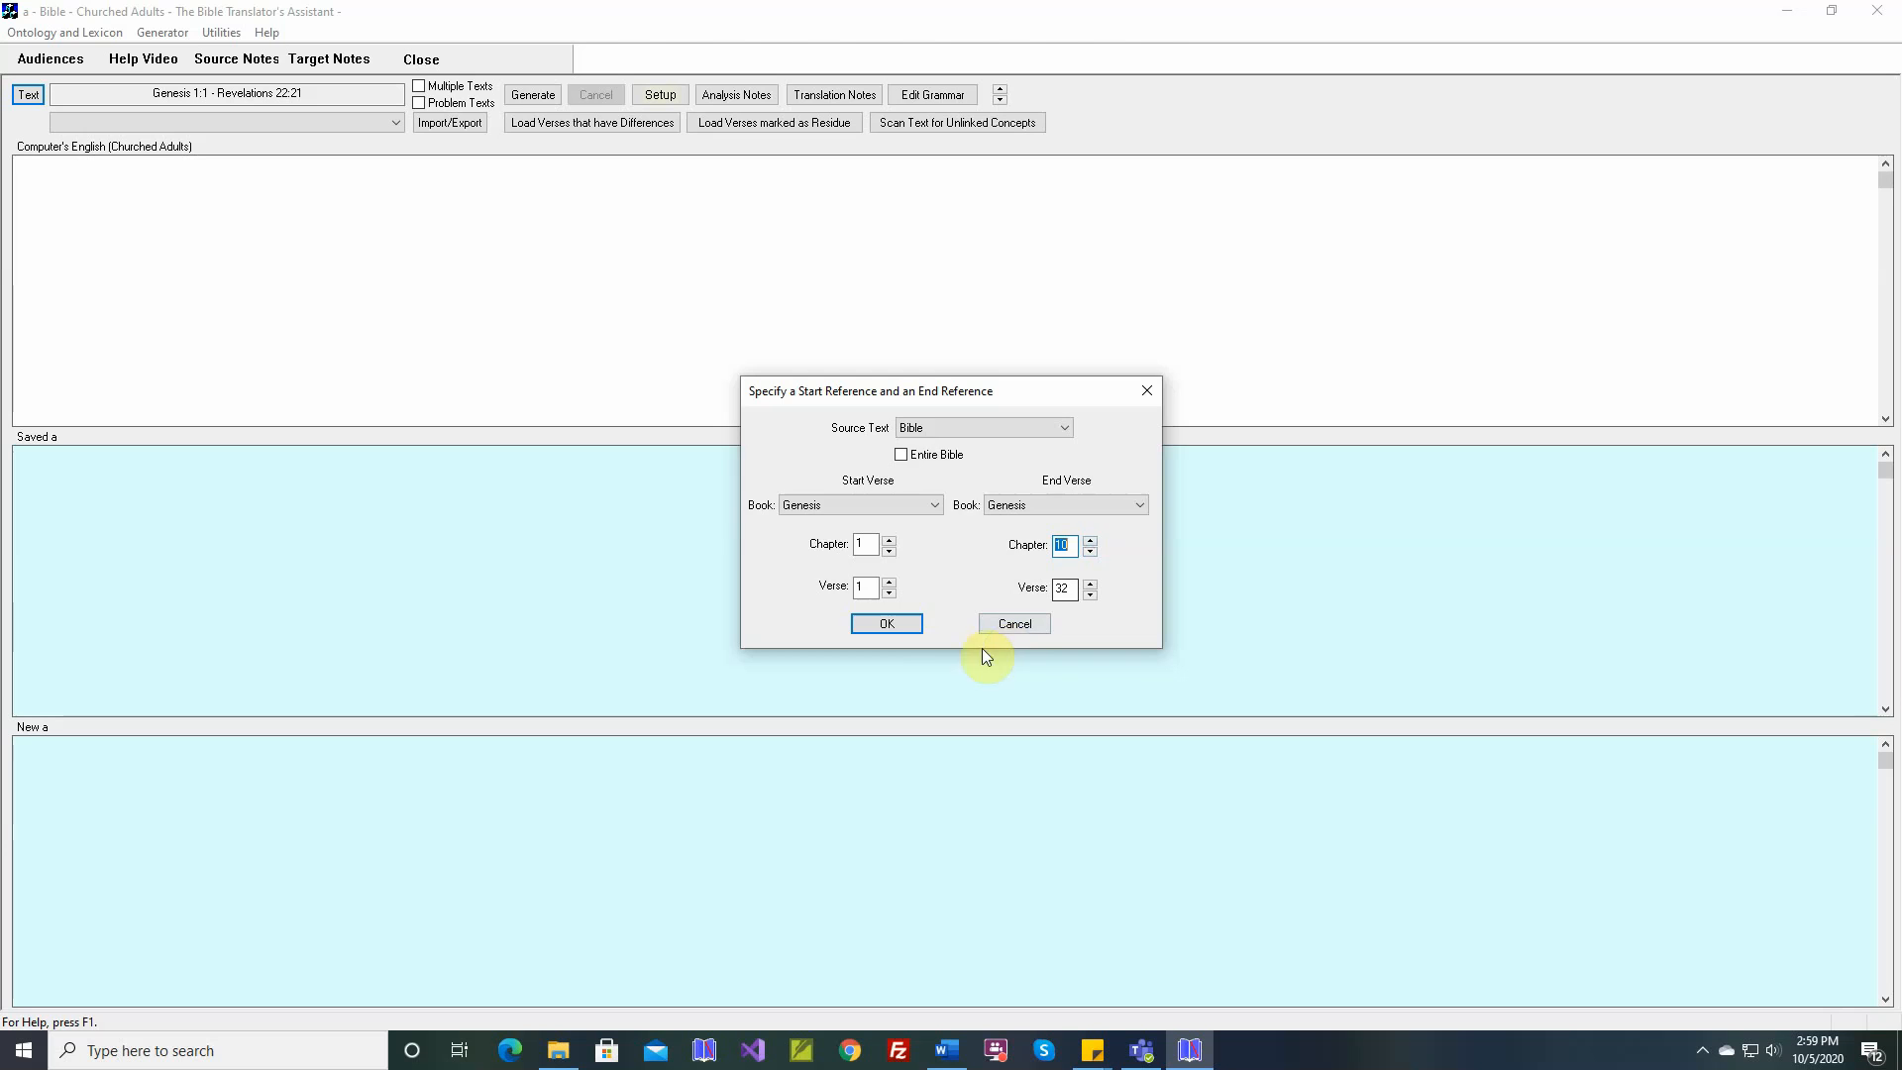
click(897, 622)
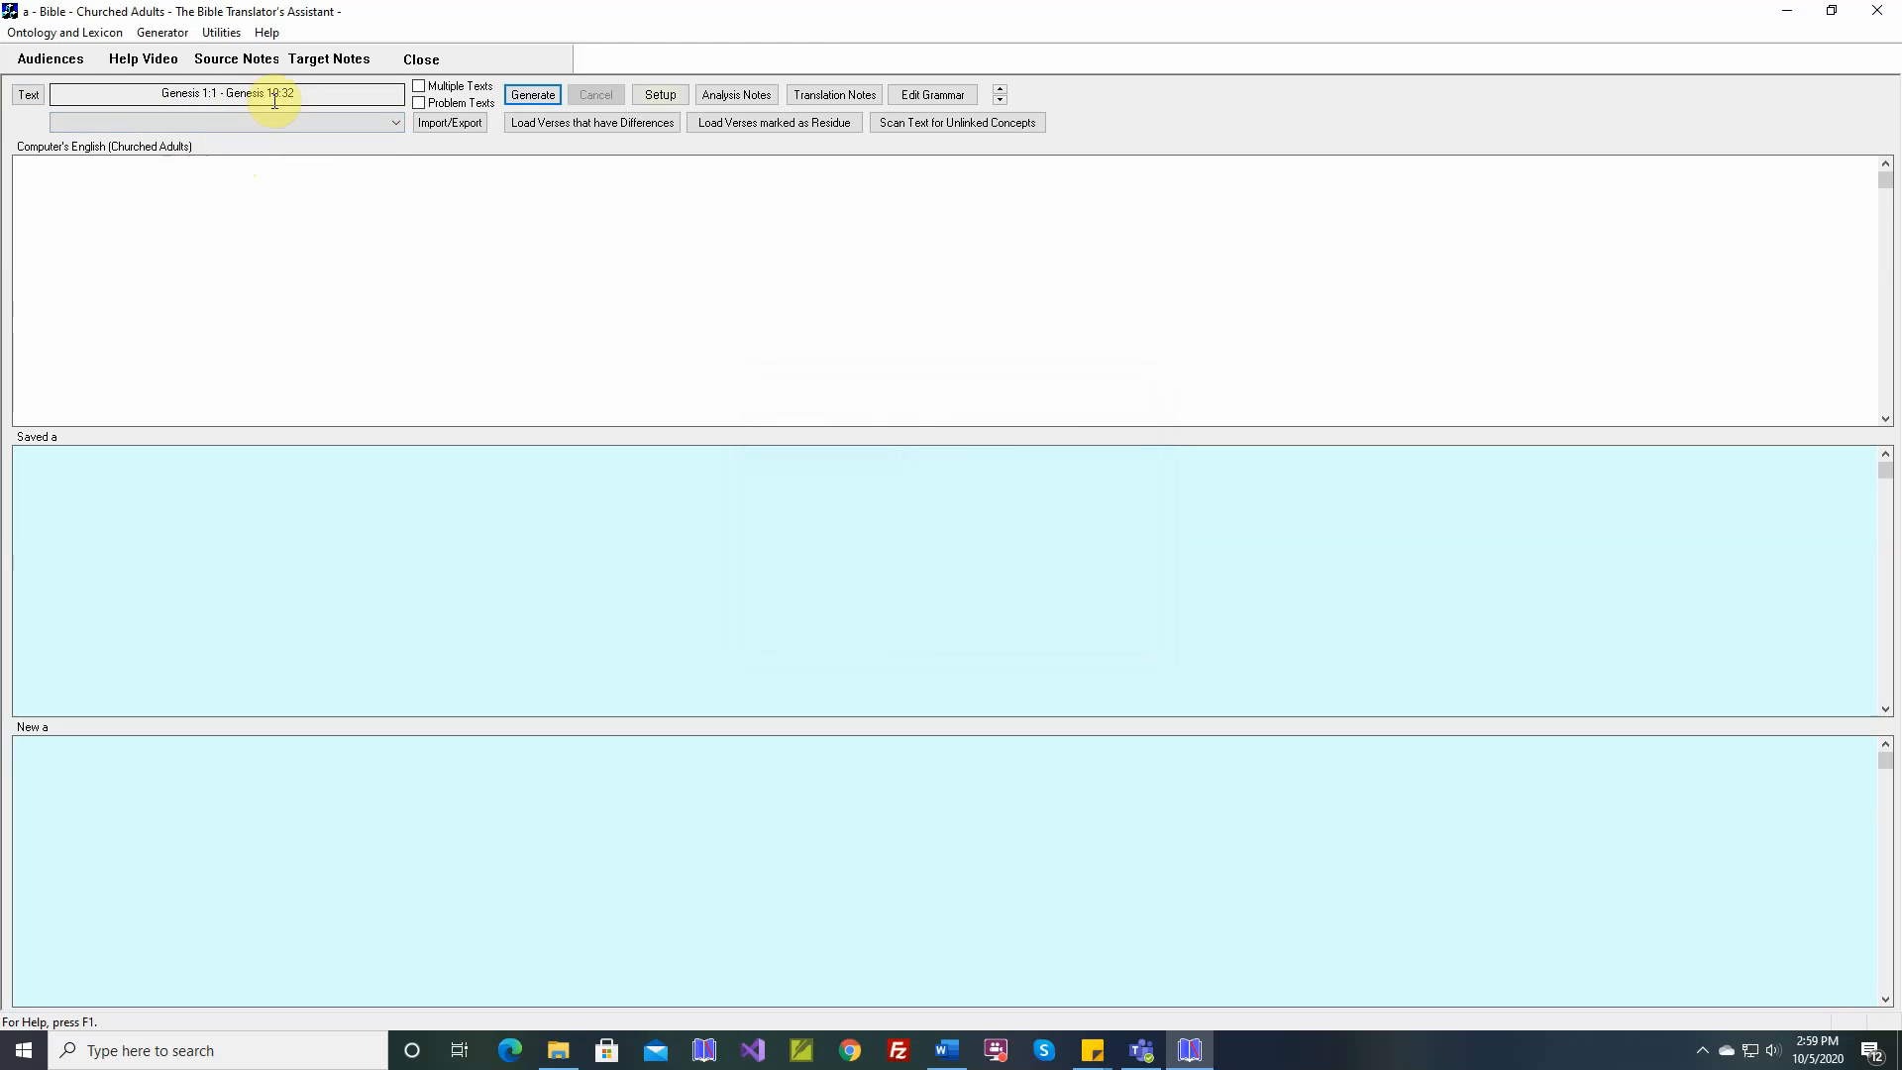
Extend the text range from Genesis 1:1 to the end of Ruth
click(28, 94)
click(1025, 503)
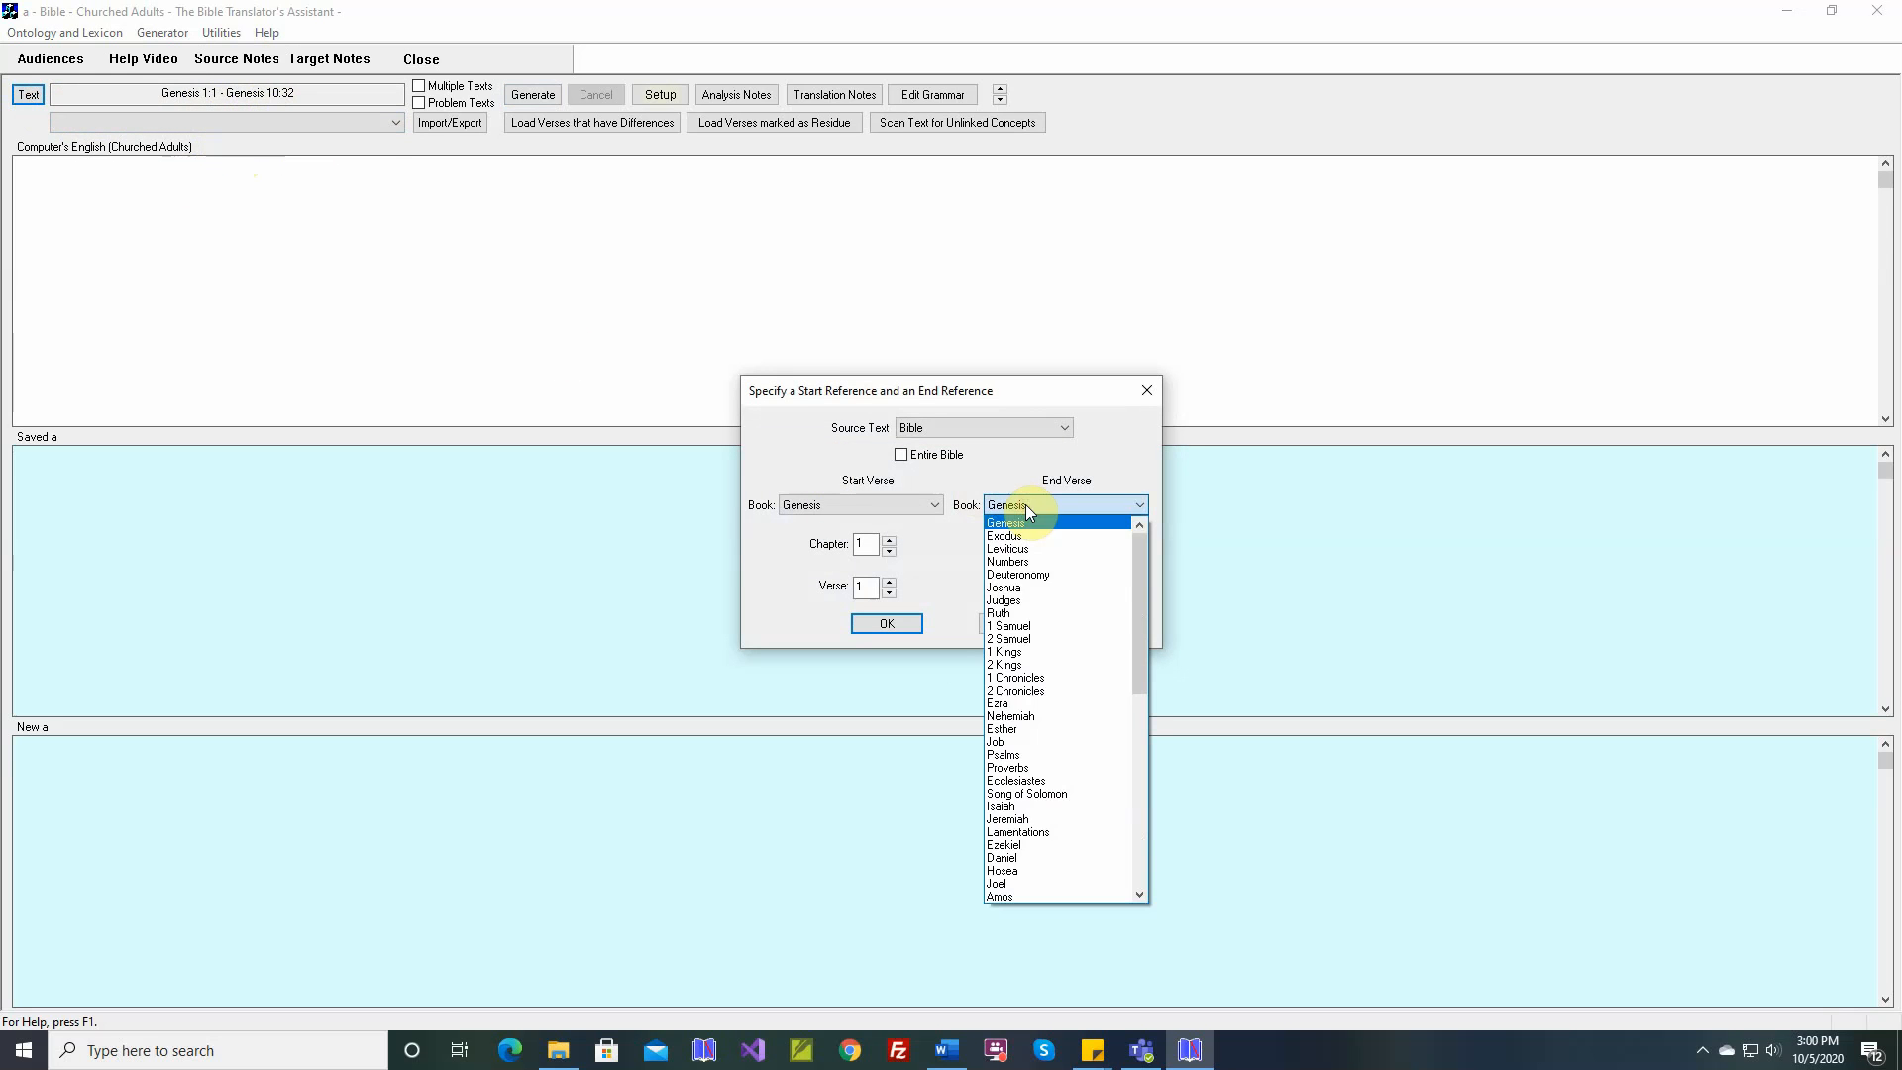
click(1016, 618)
click(889, 625)
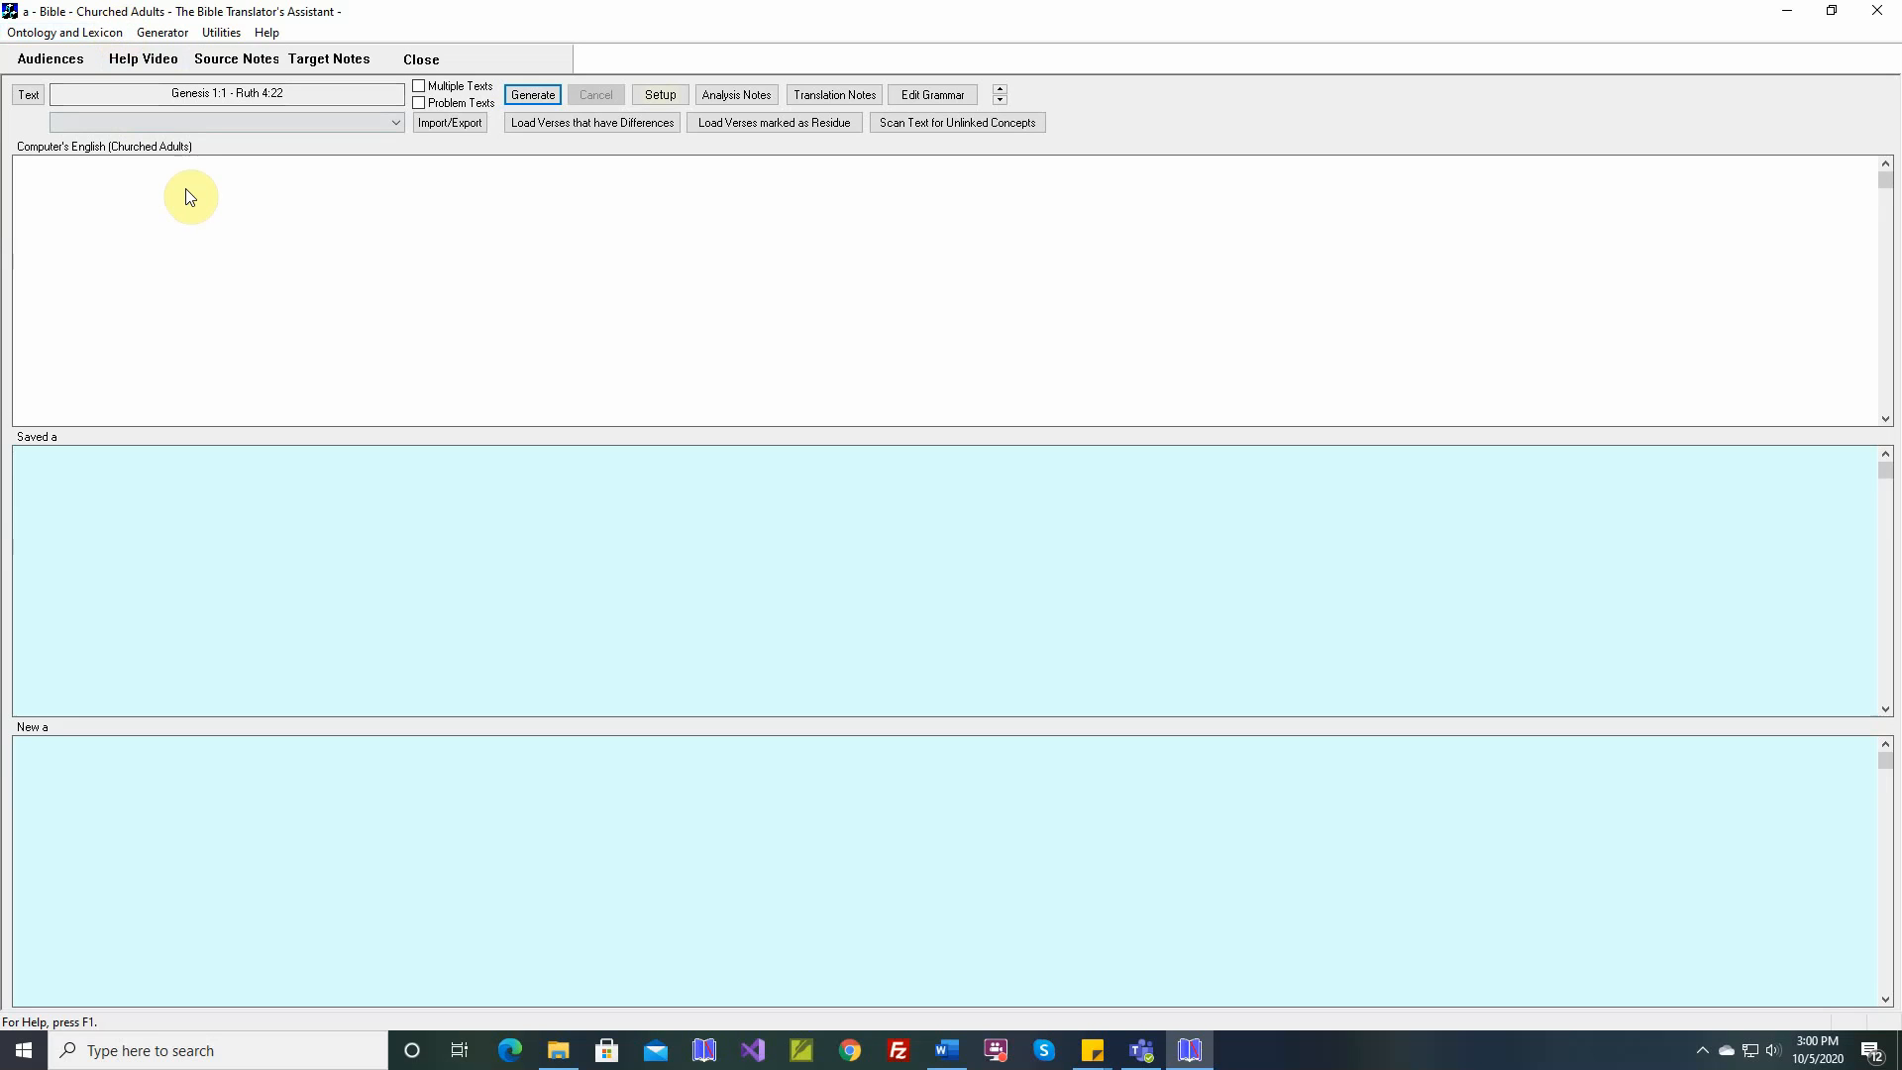
Enable multiple texts and add the Bible passage Genesis 1:1 to Revelations 22:21 to the passage list
click(420, 88)
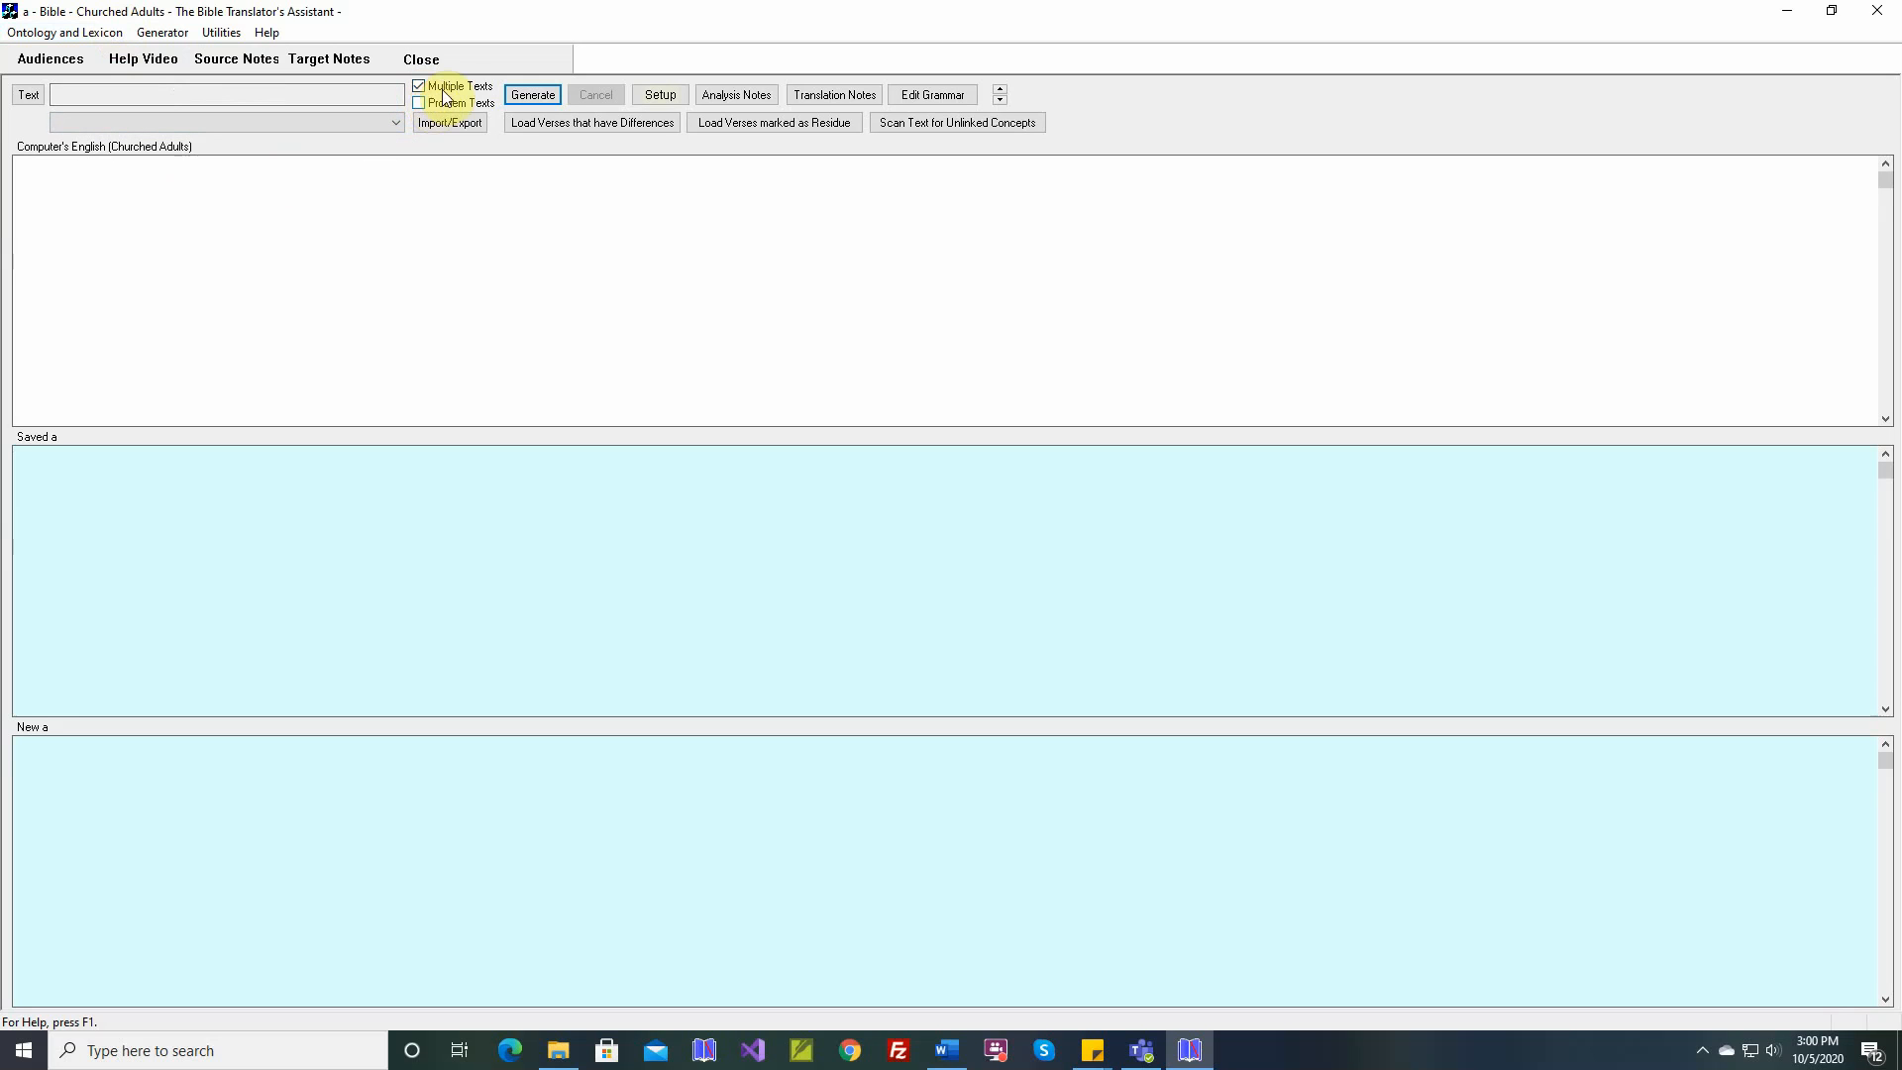
click(33, 96)
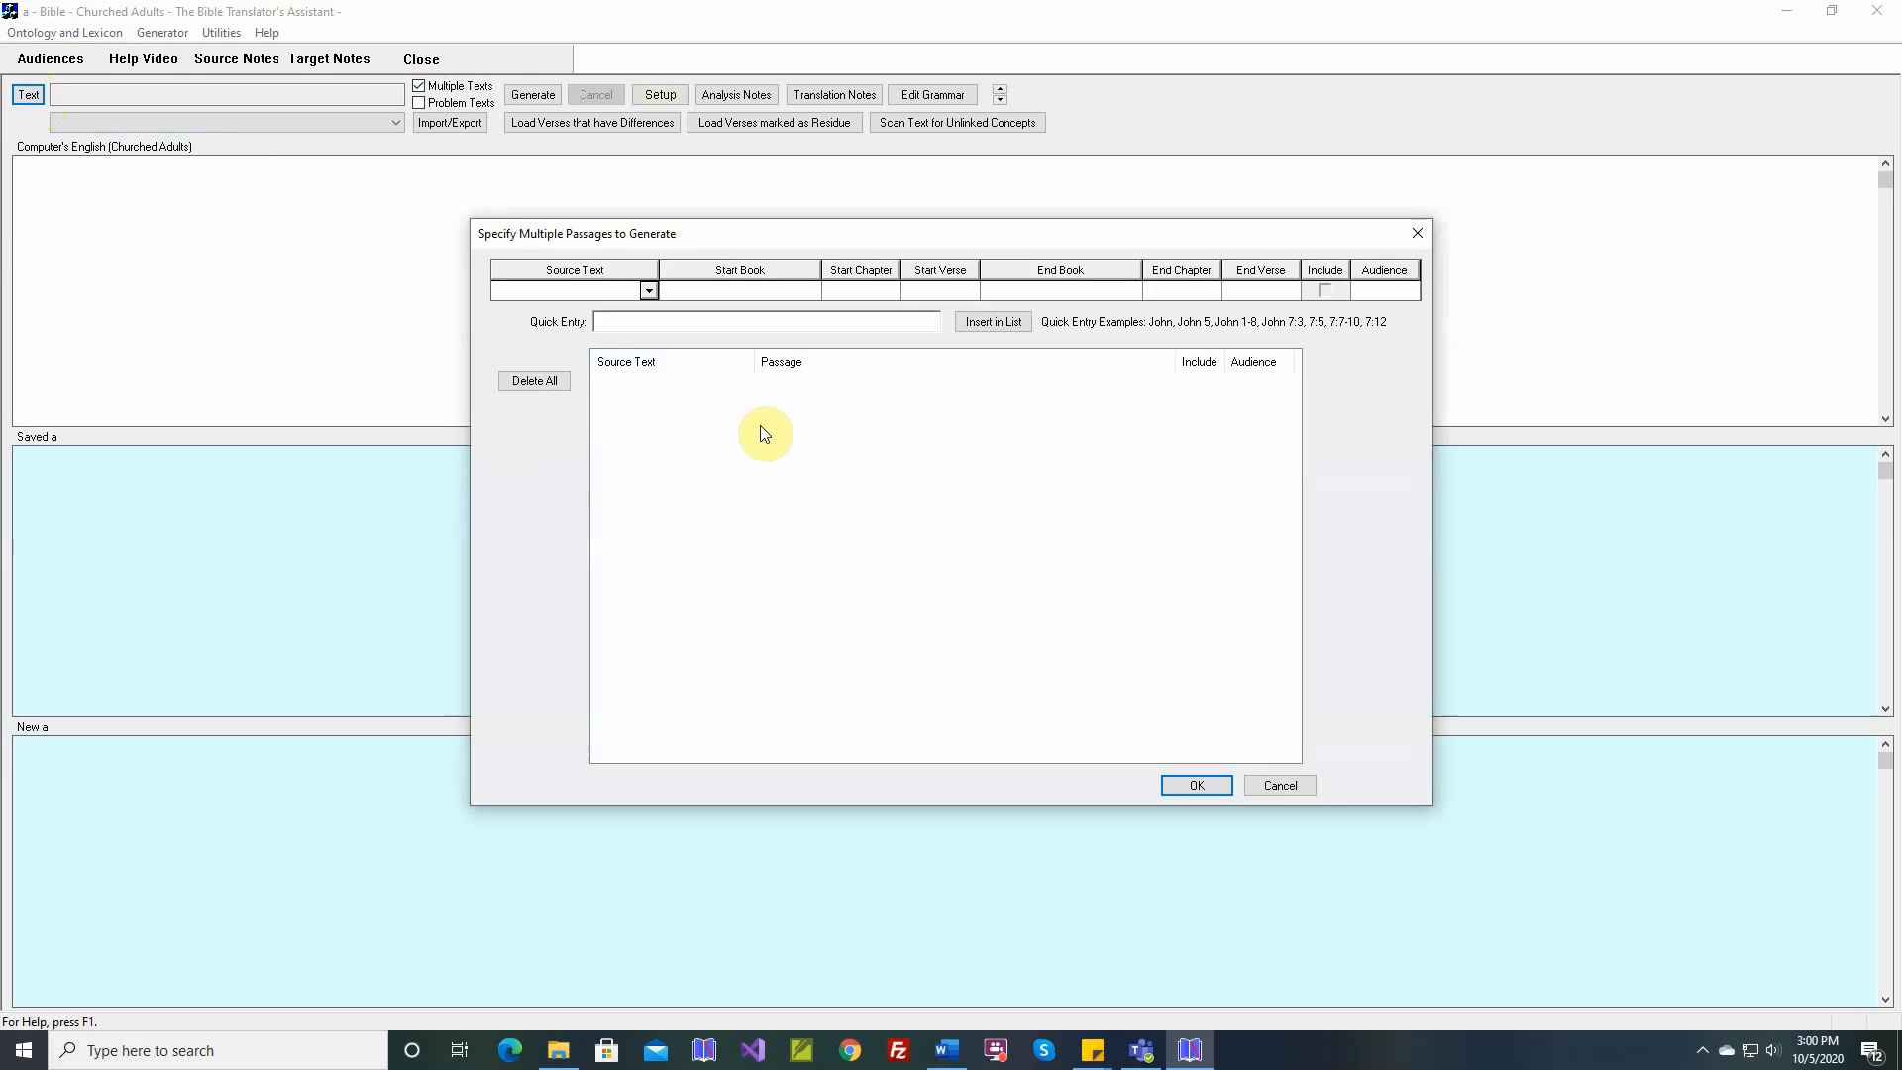
click(649, 290)
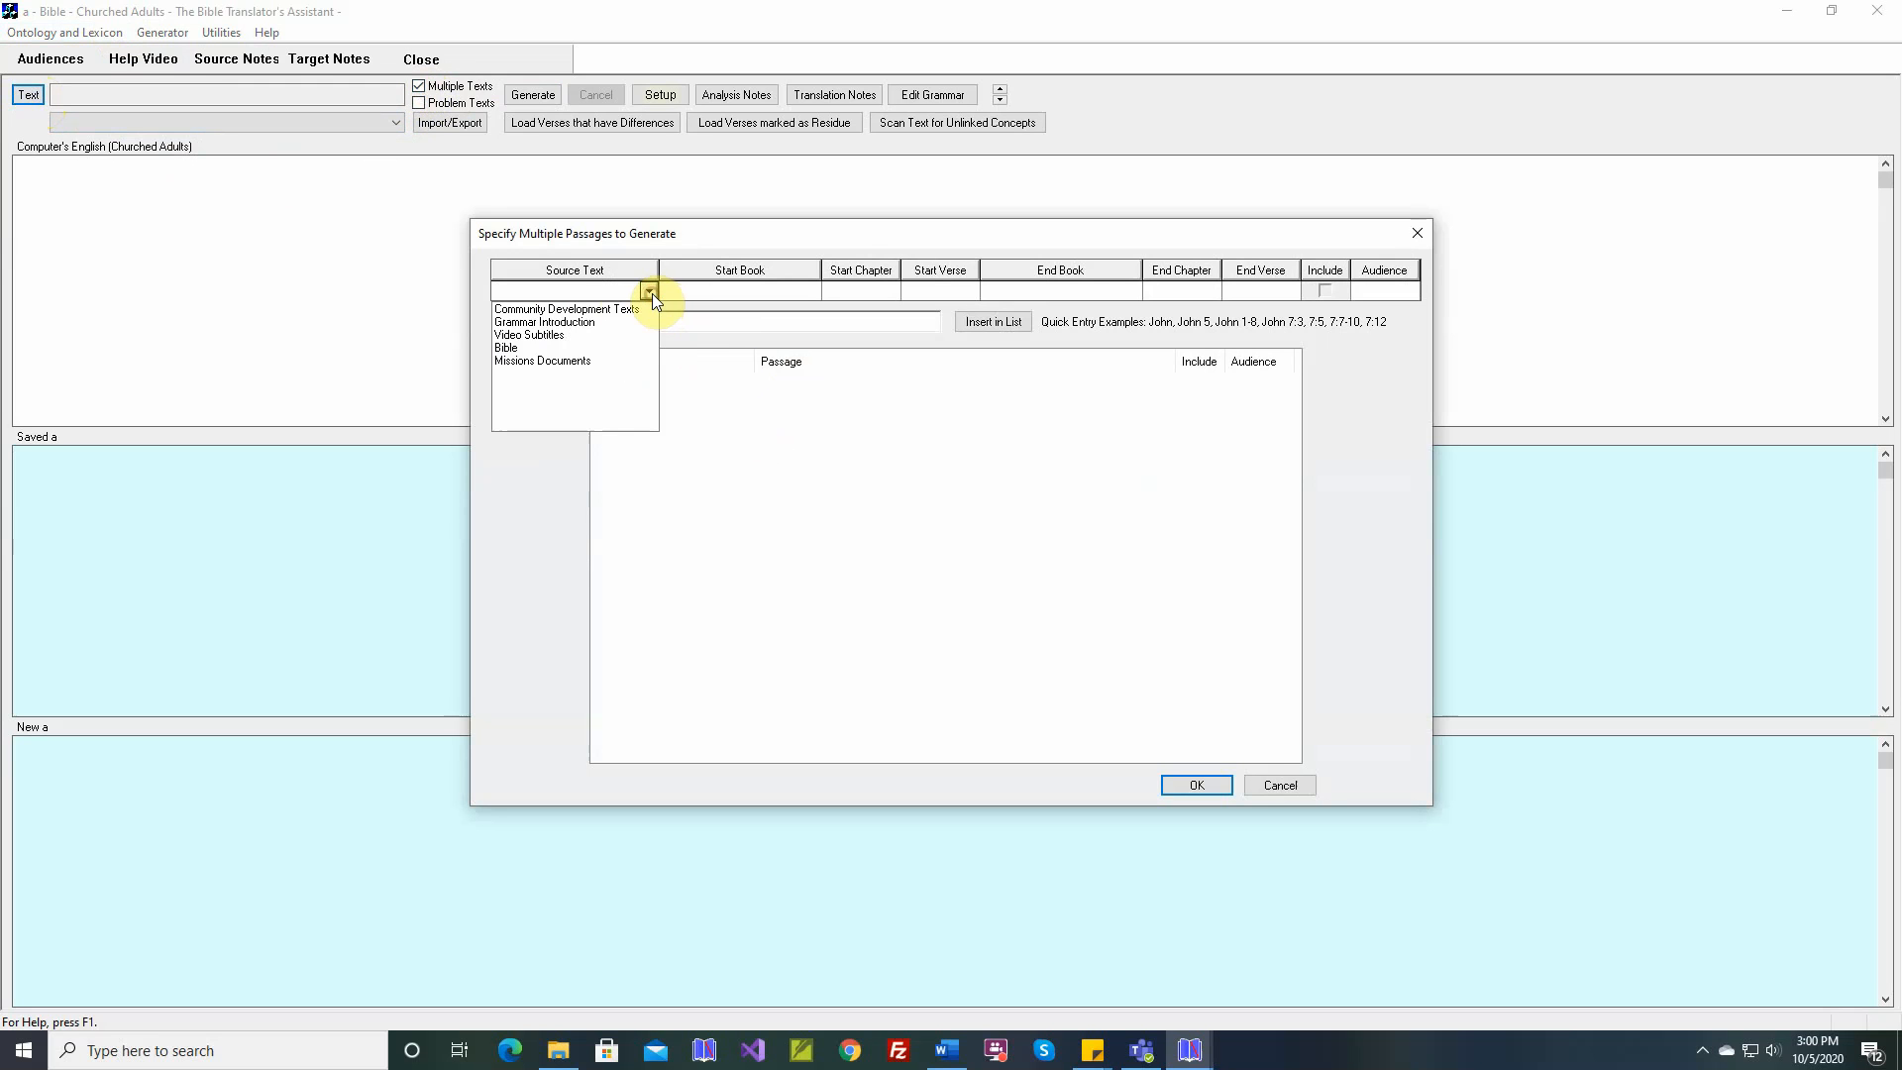
click(517, 348)
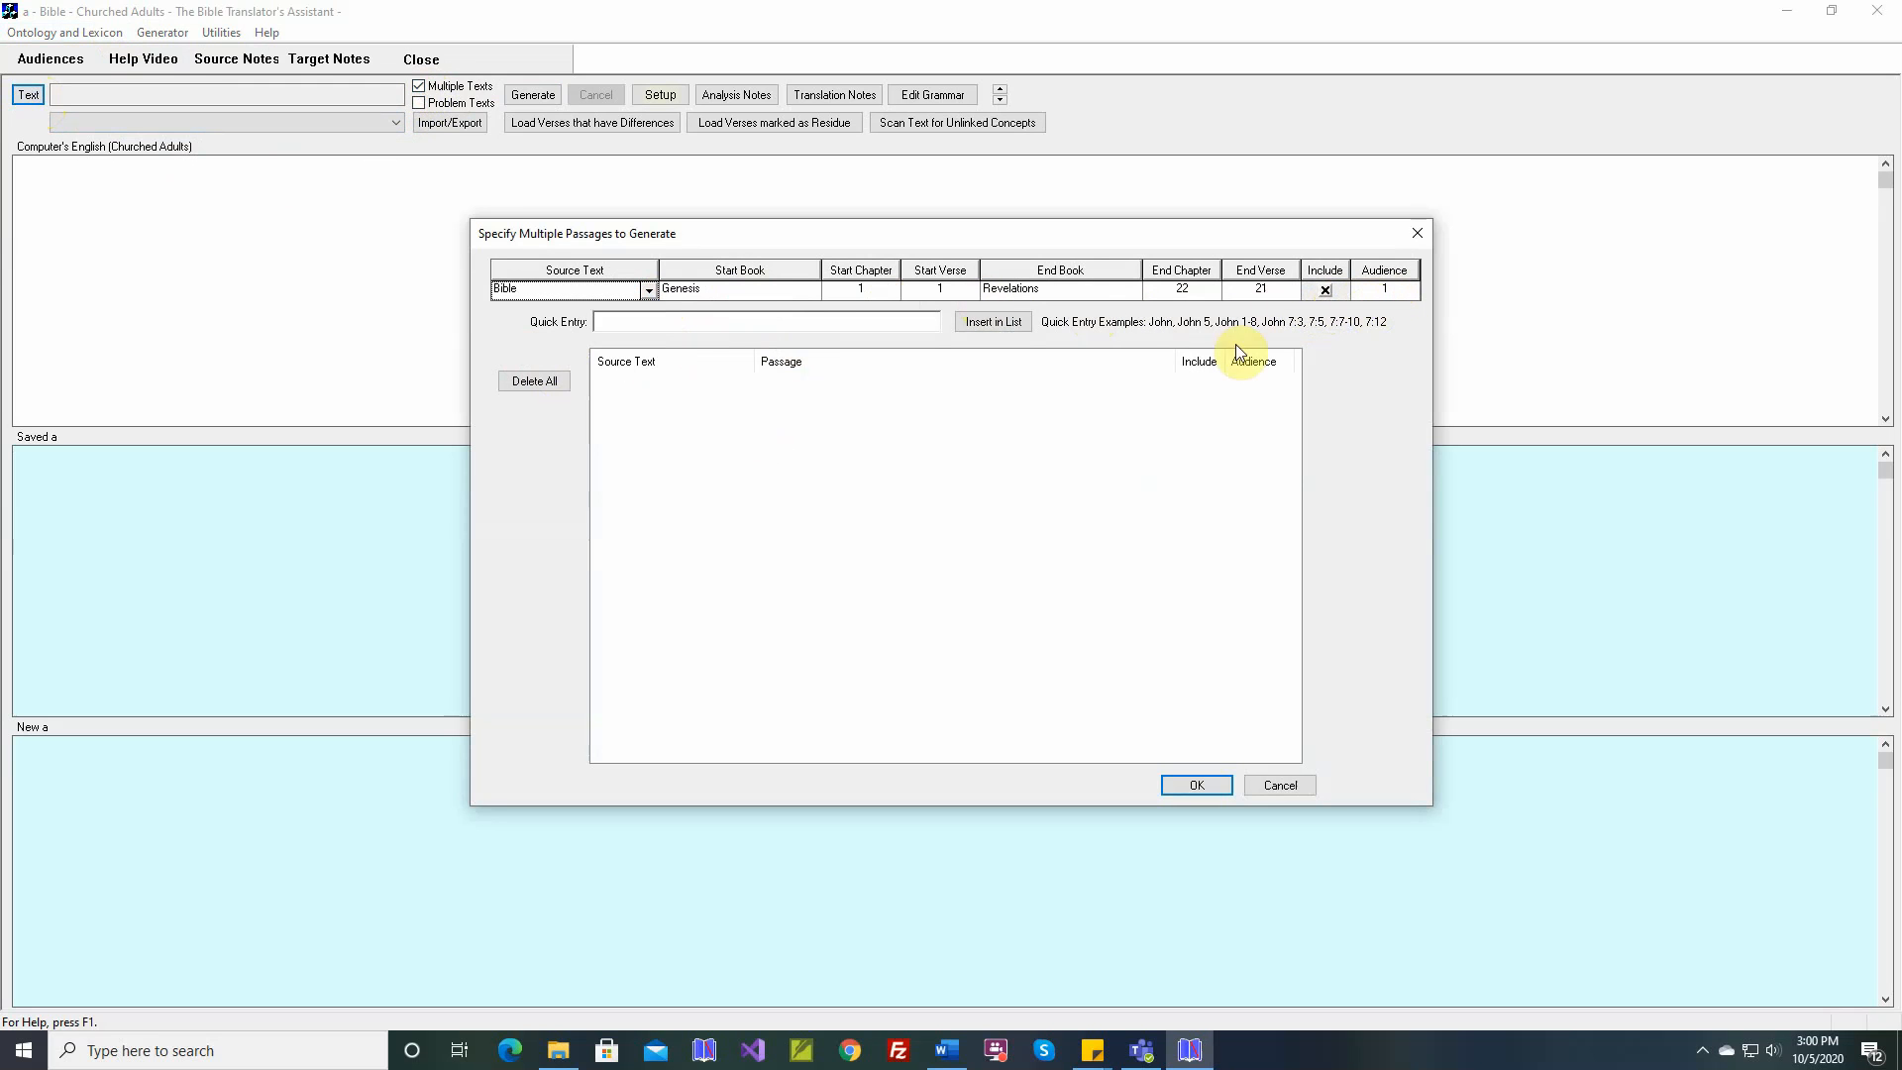
click(996, 325)
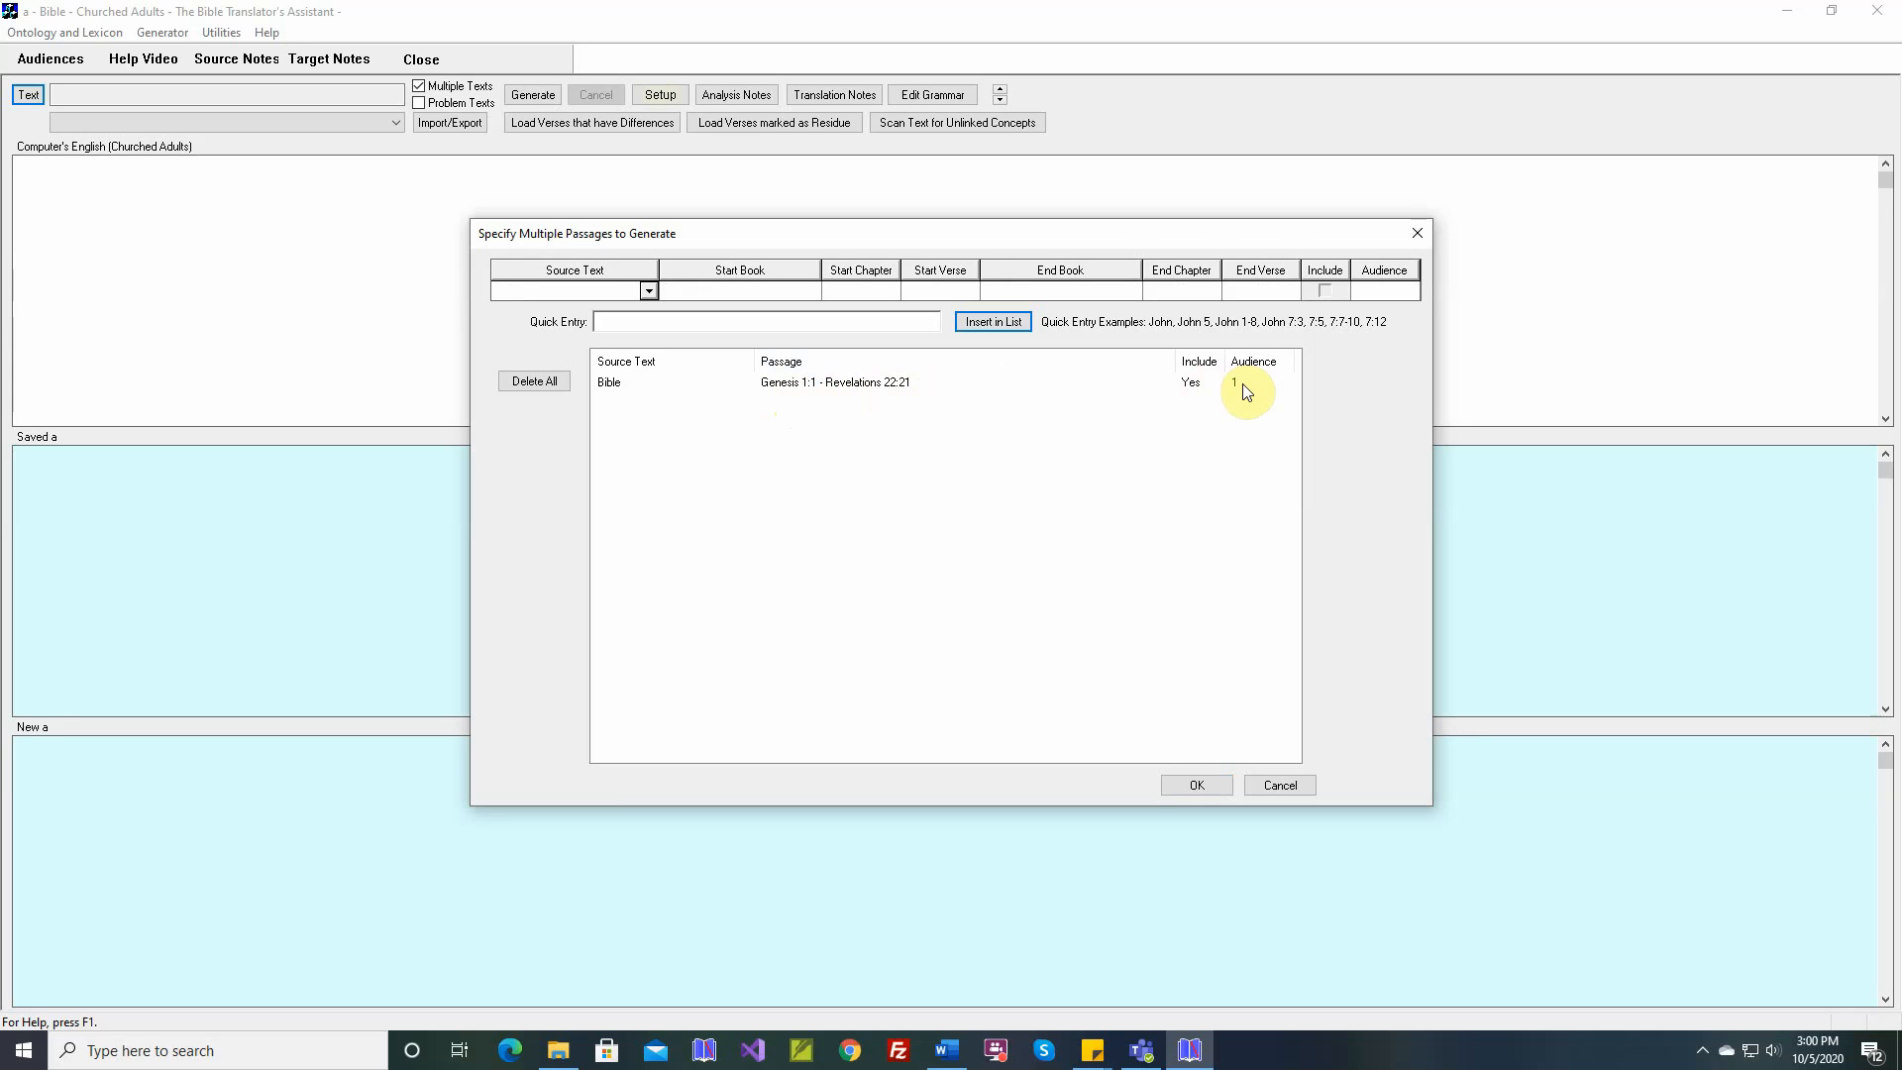
Add a second Bible passage to the list, starting and ending at Genesis 1:1
click(650, 293)
click(556, 348)
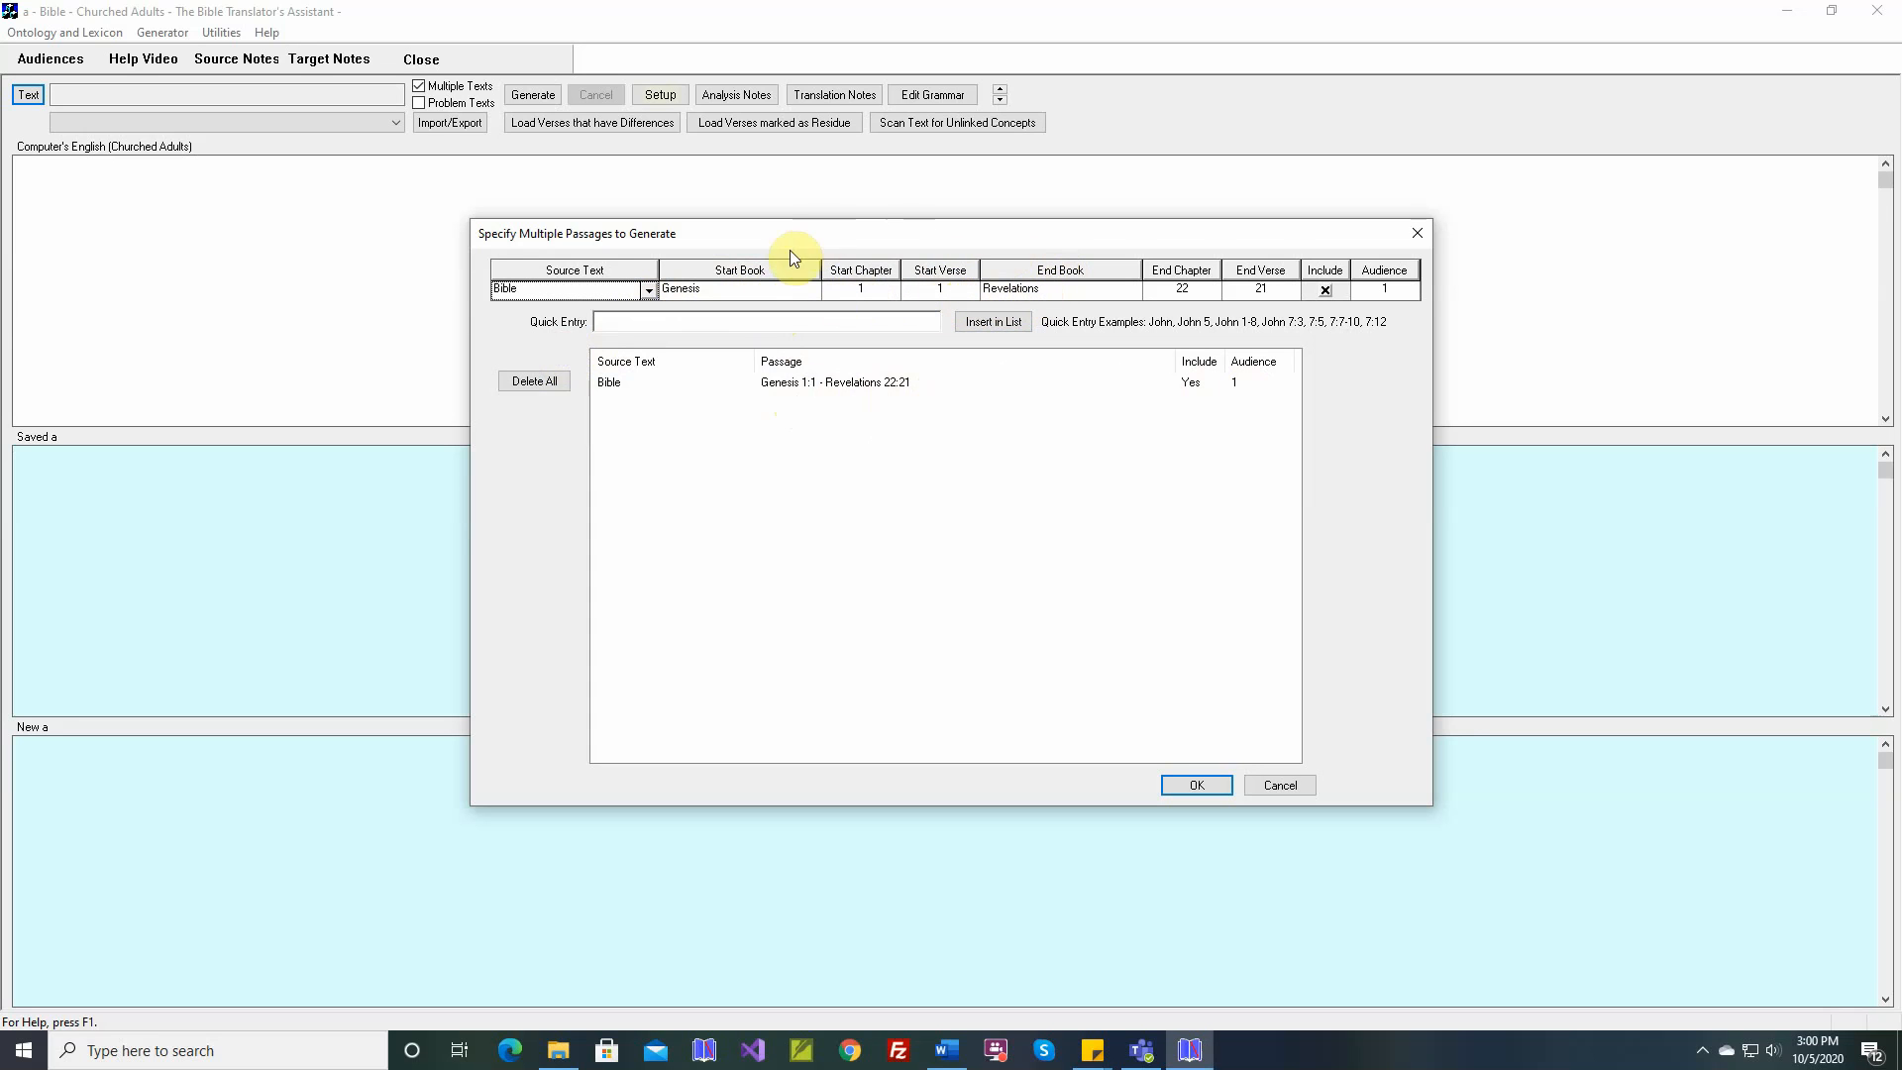
click(1062, 277)
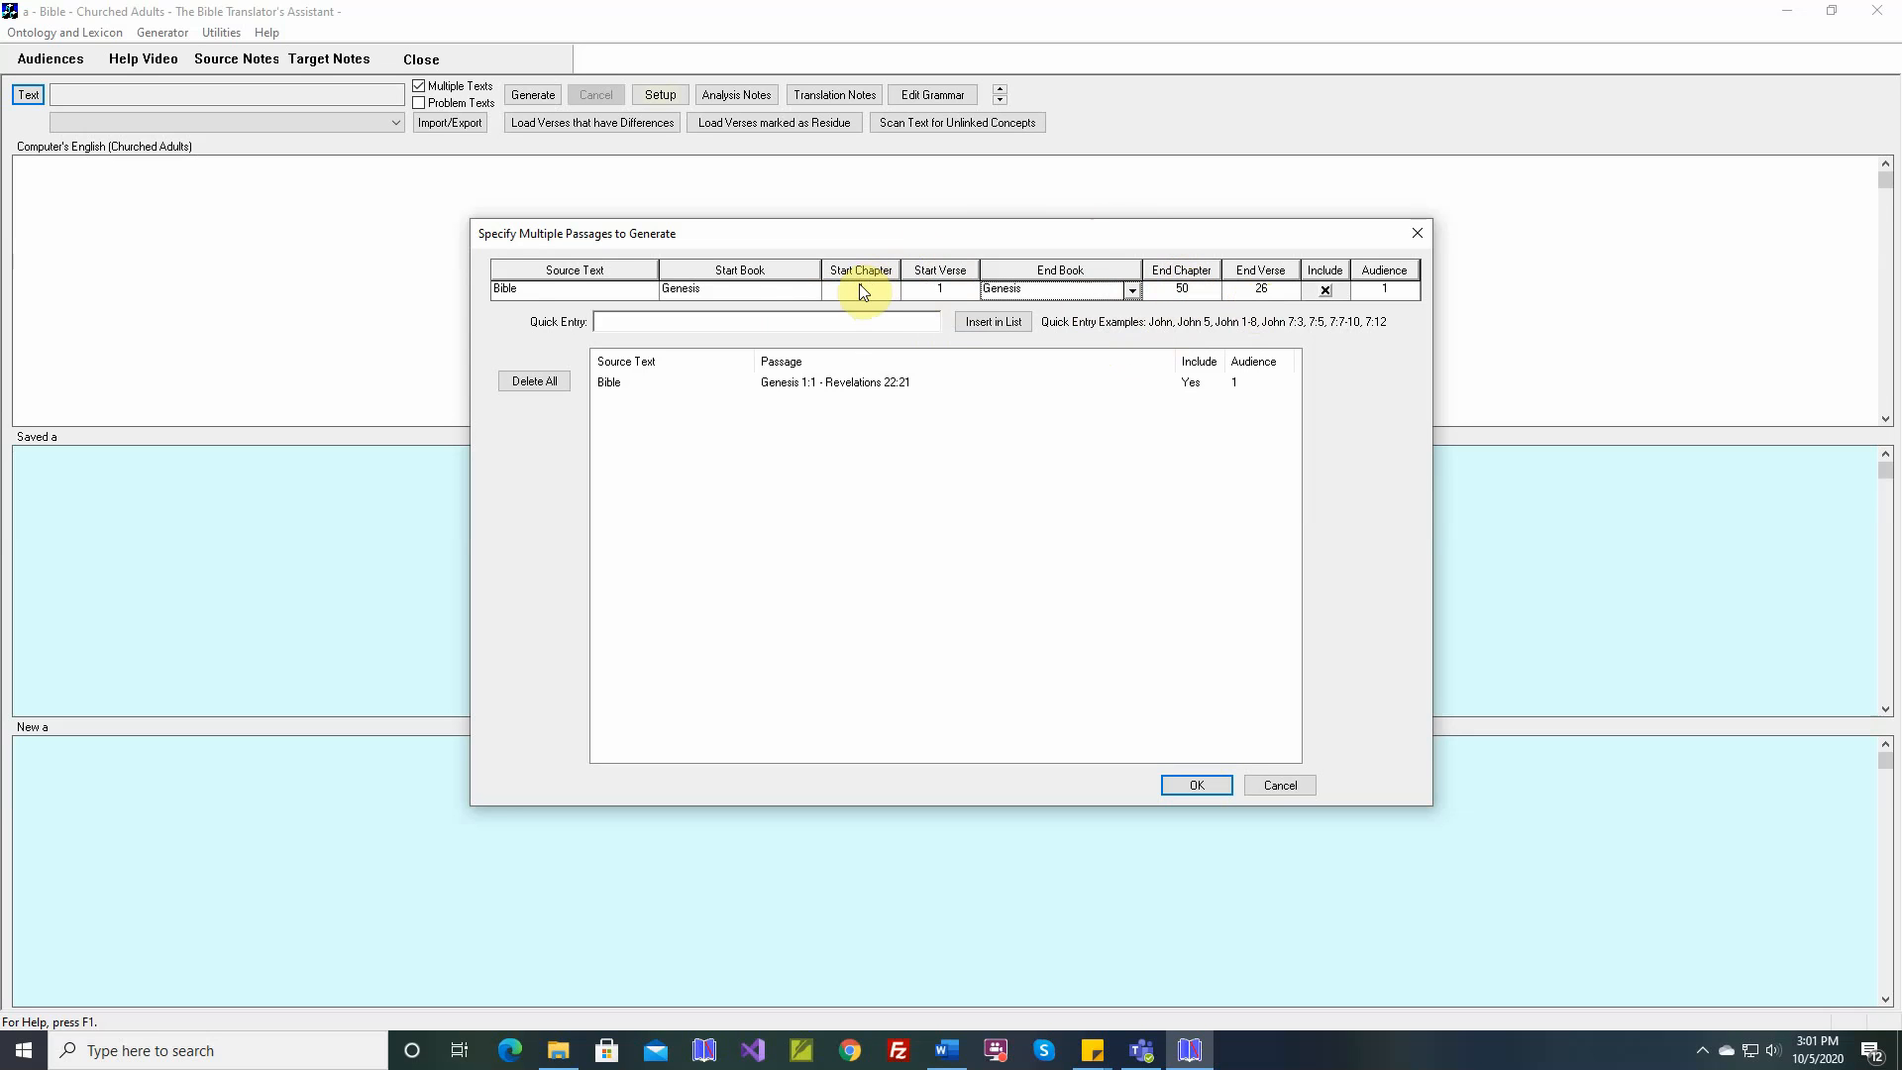
click(1191, 294)
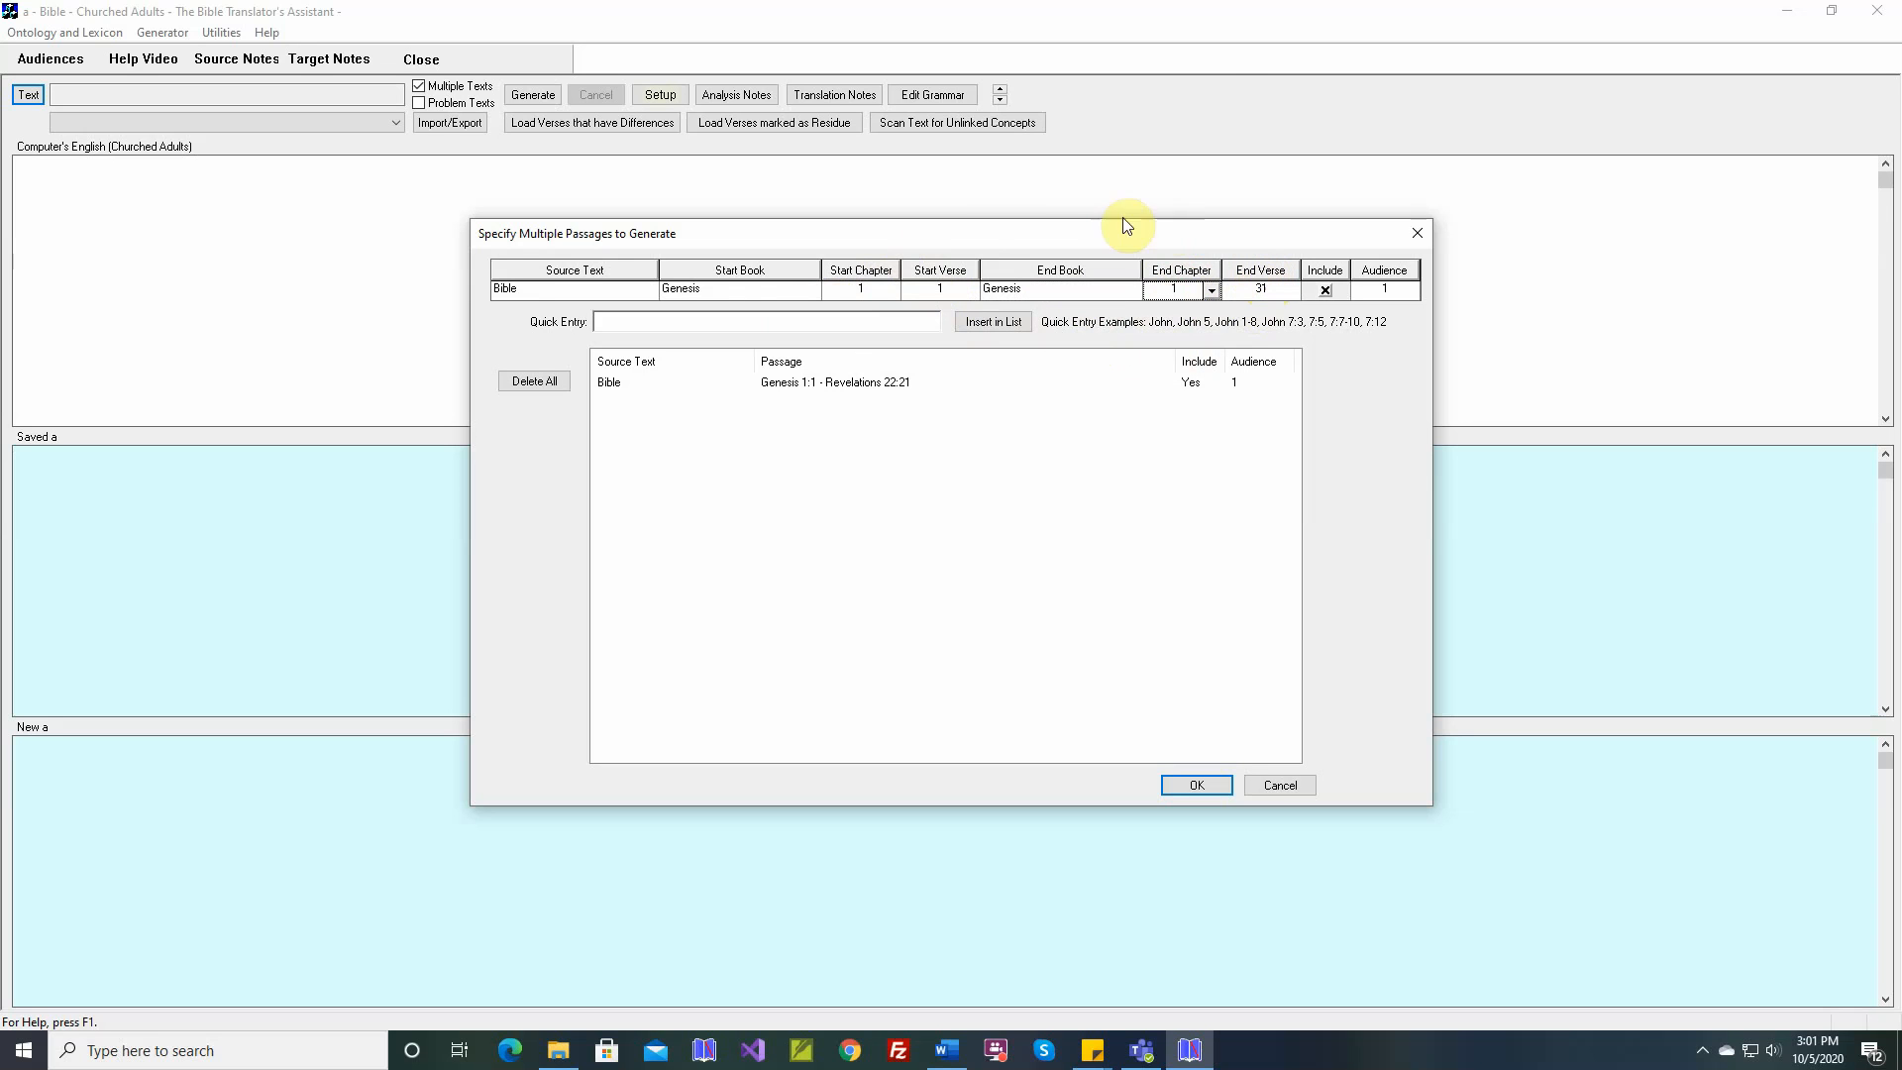
click(1260, 288)
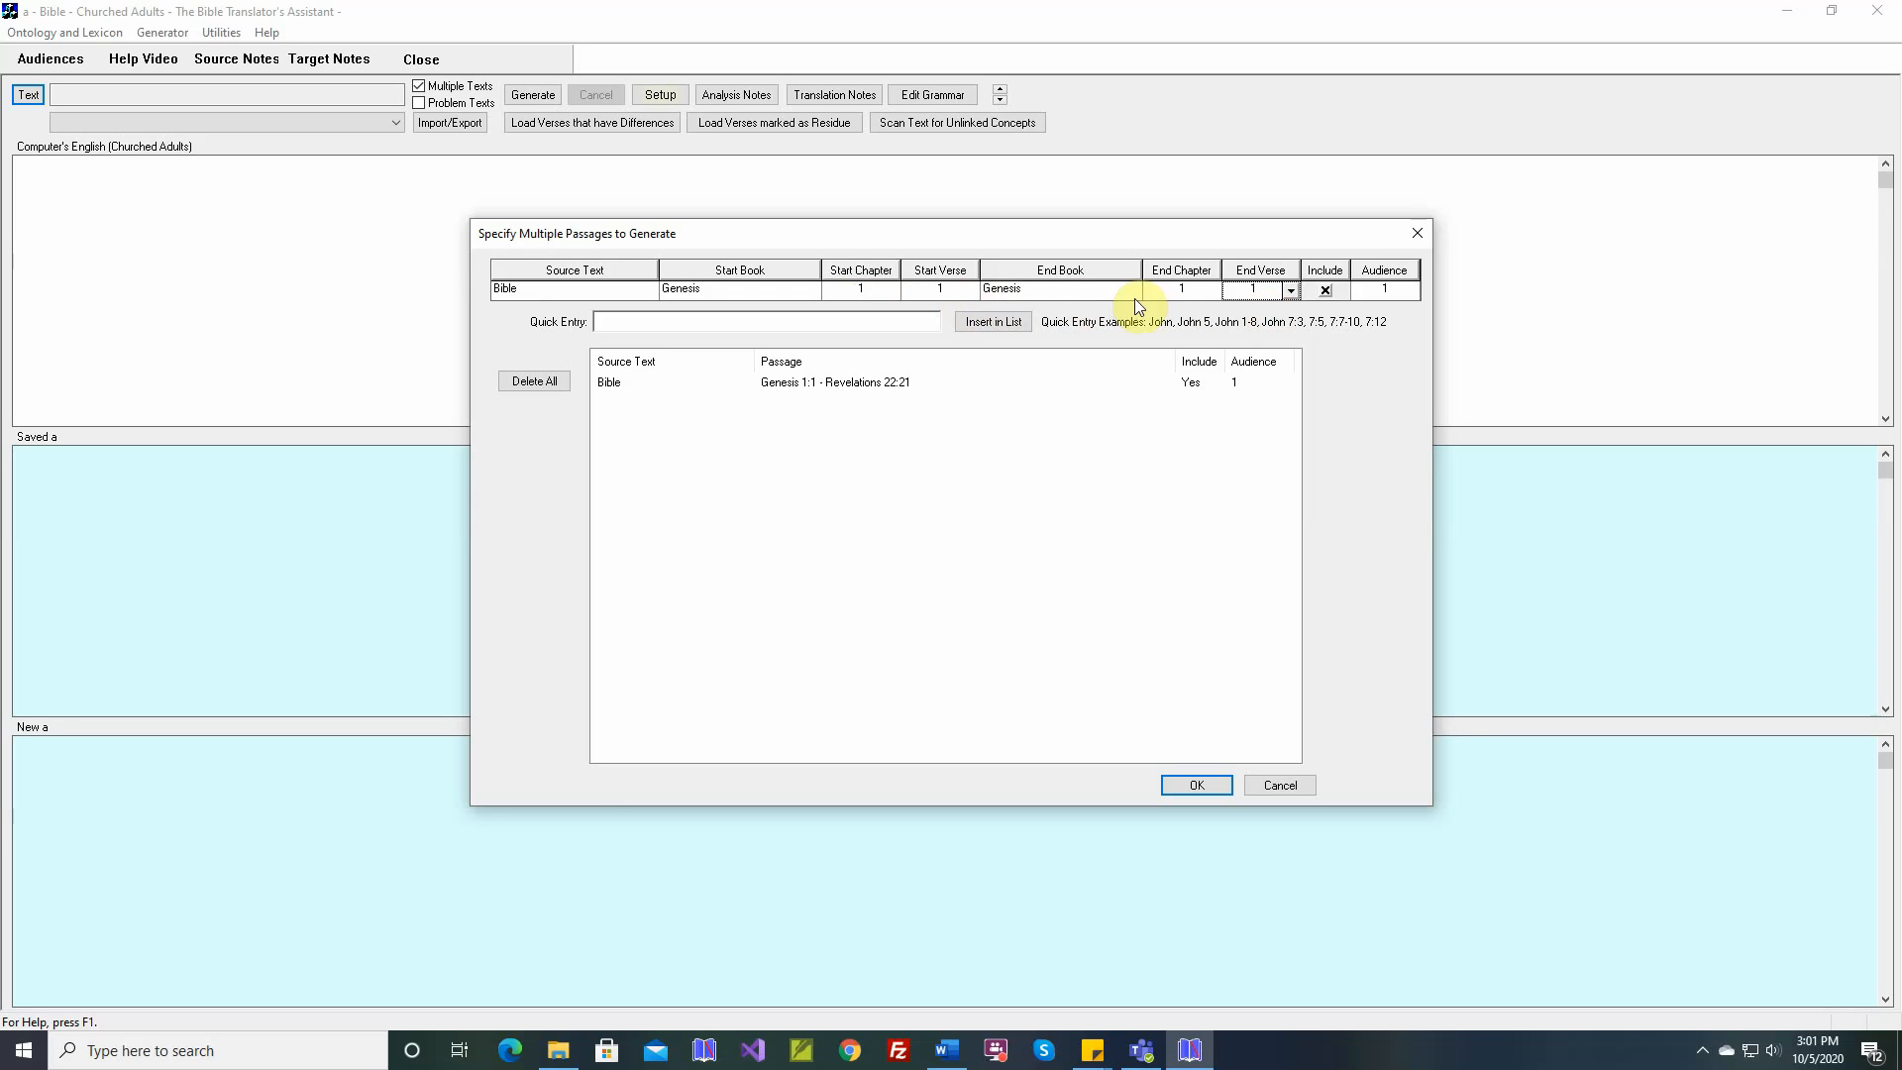
click(990, 321)
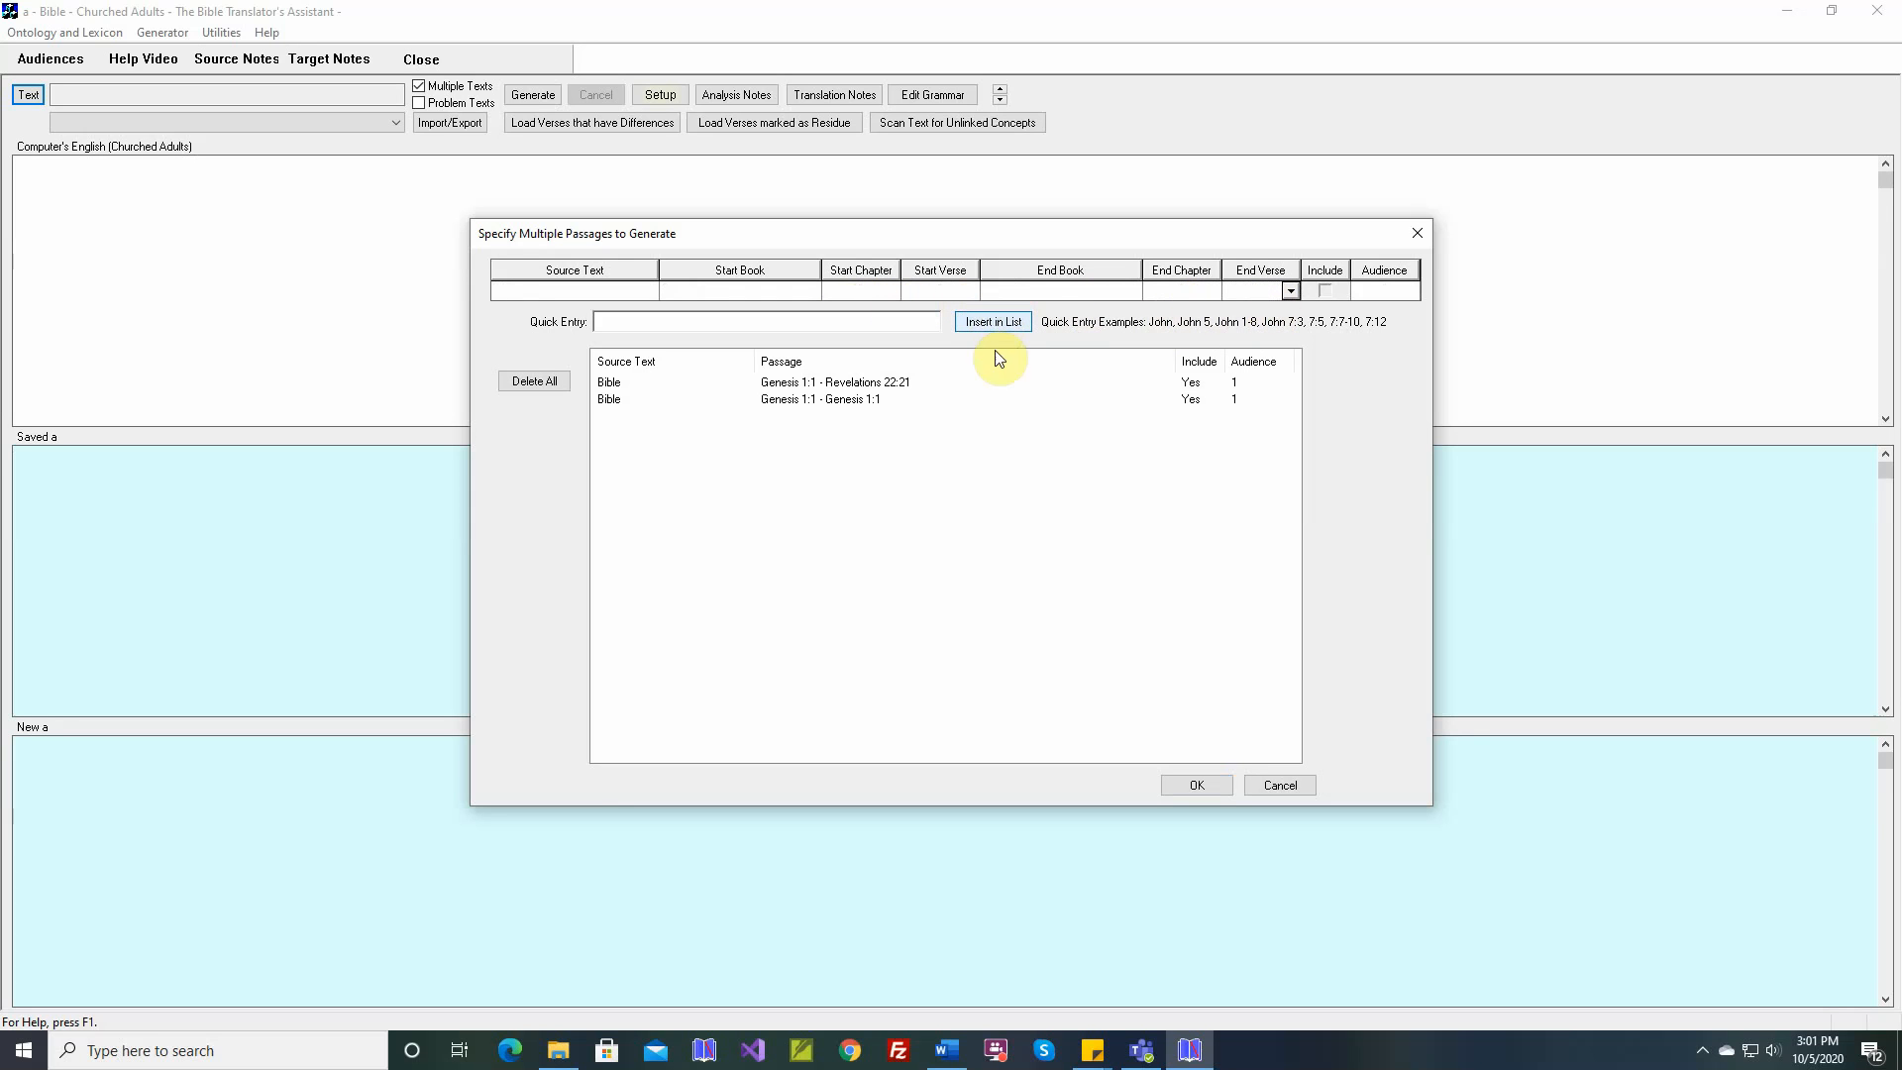
Add Kande's Story 1:1 to 5:11 from the Community Development Texts to the list for audience 2
click(648, 288)
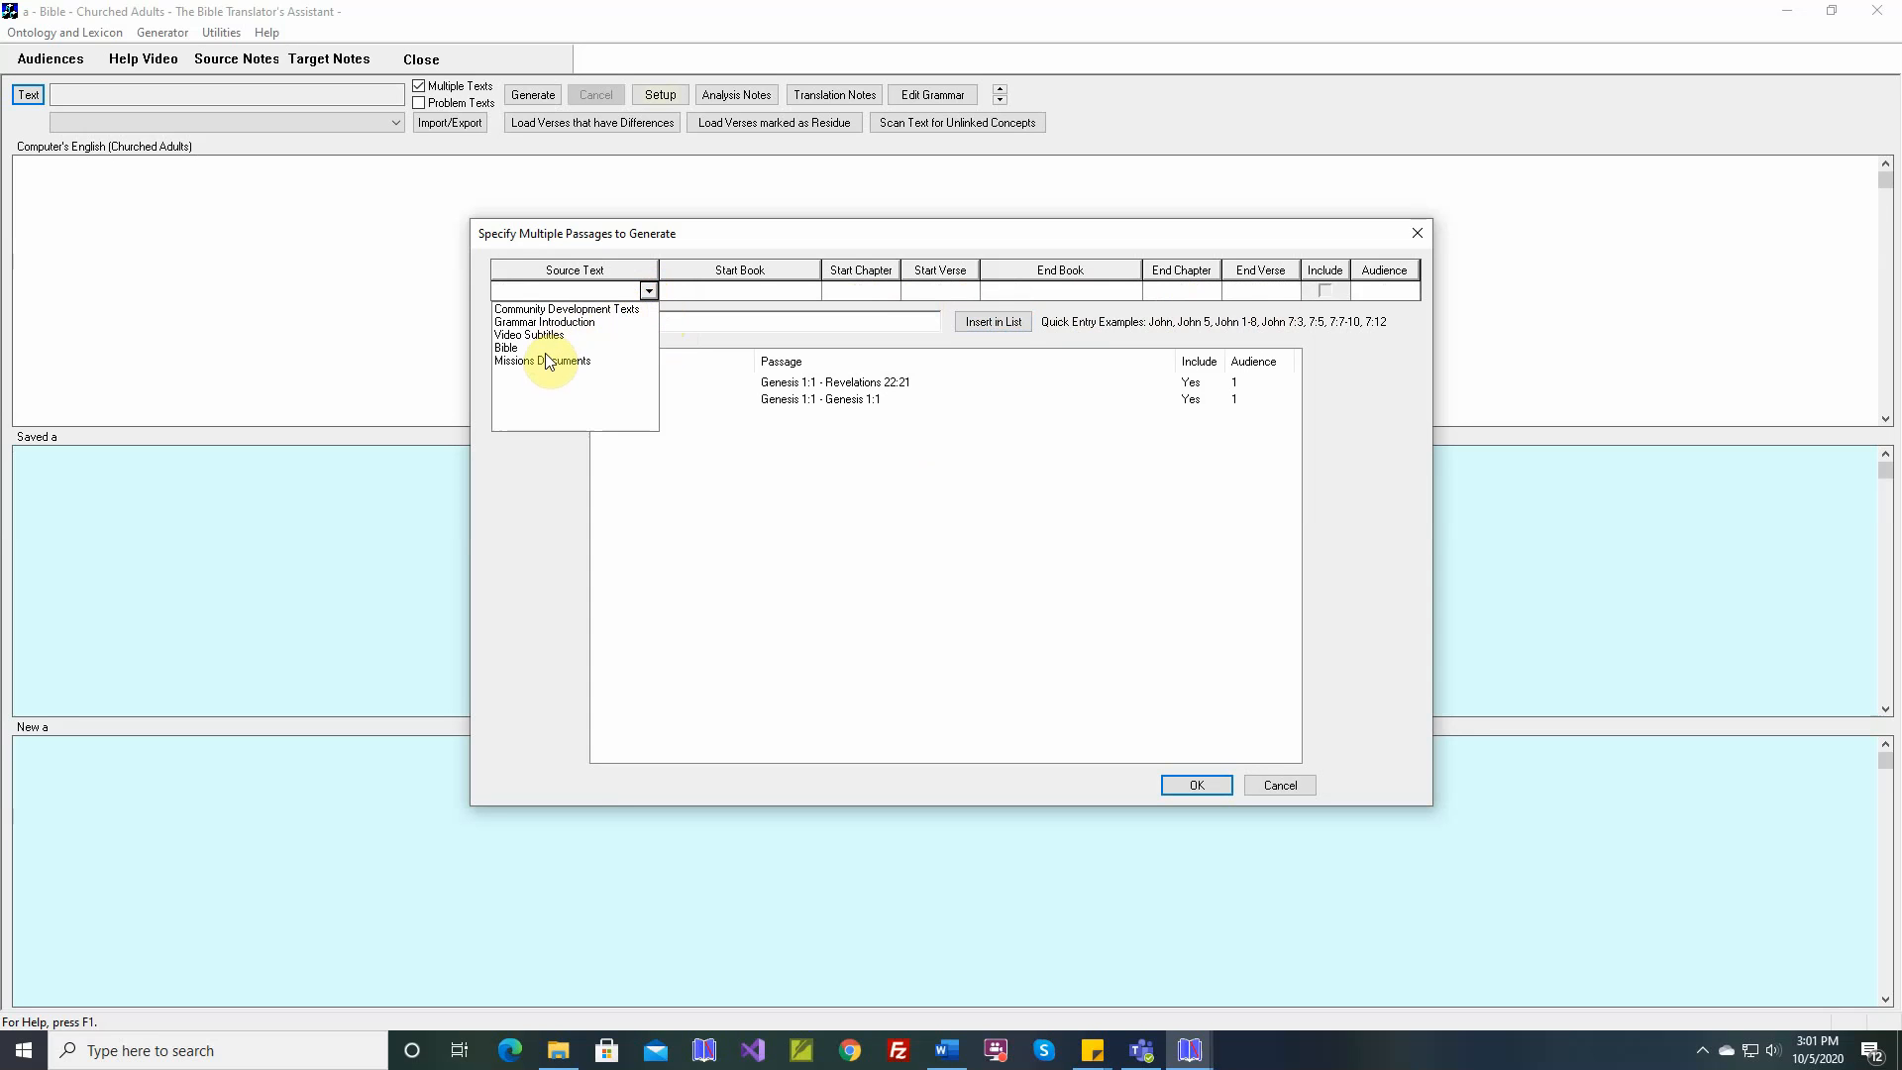
click(547, 309)
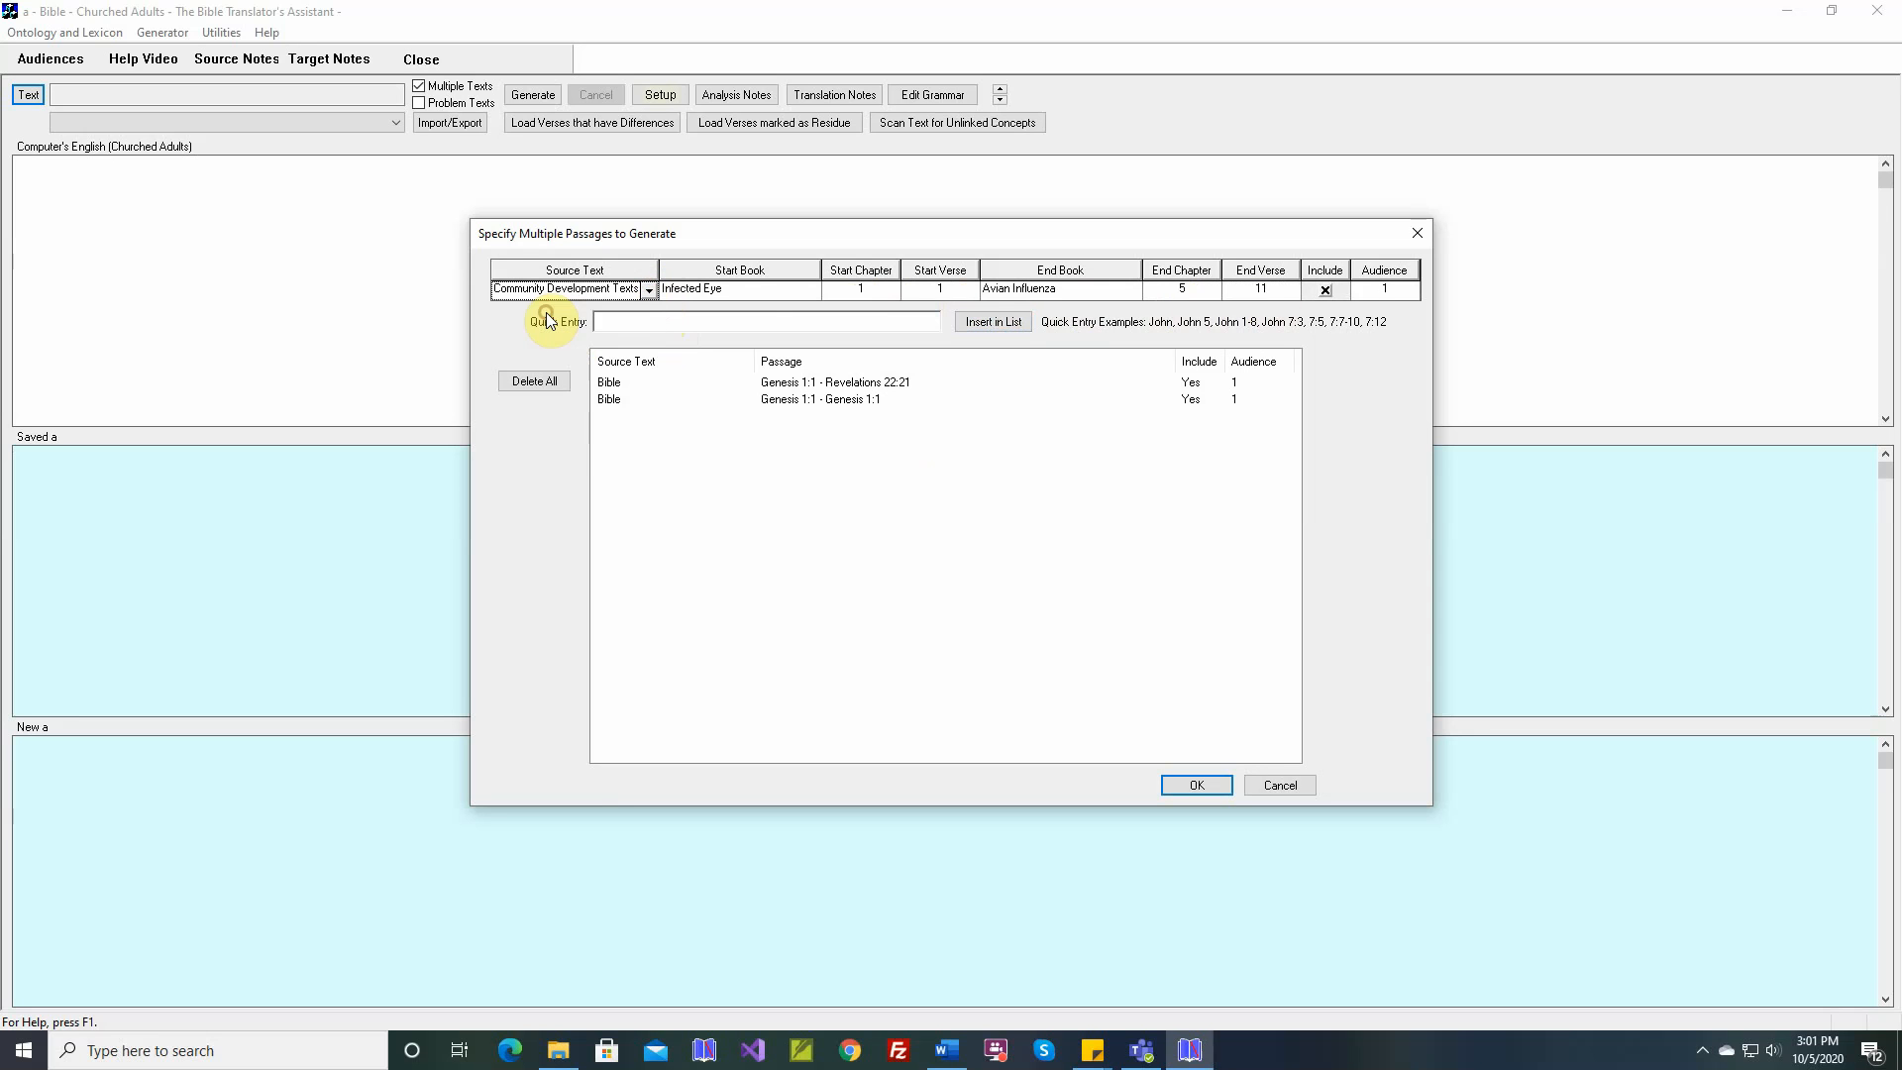
click(811, 289)
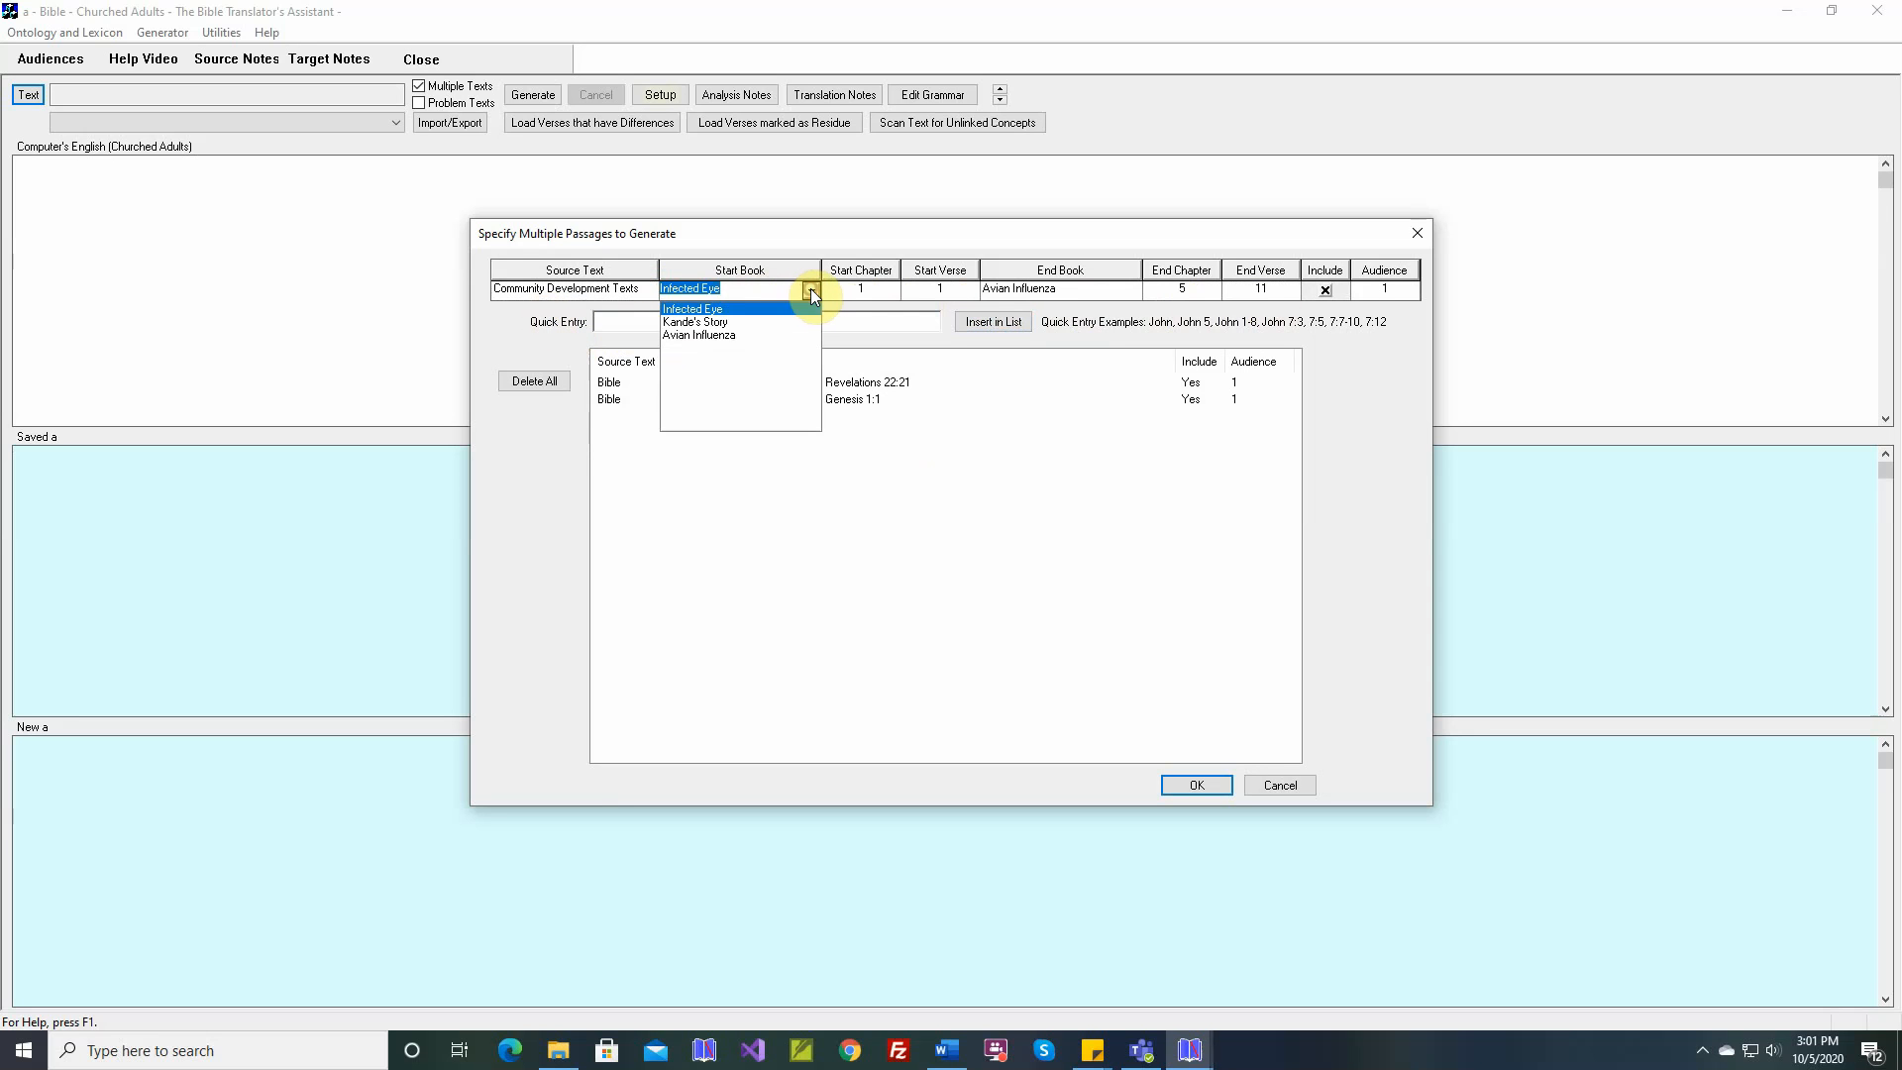
click(717, 322)
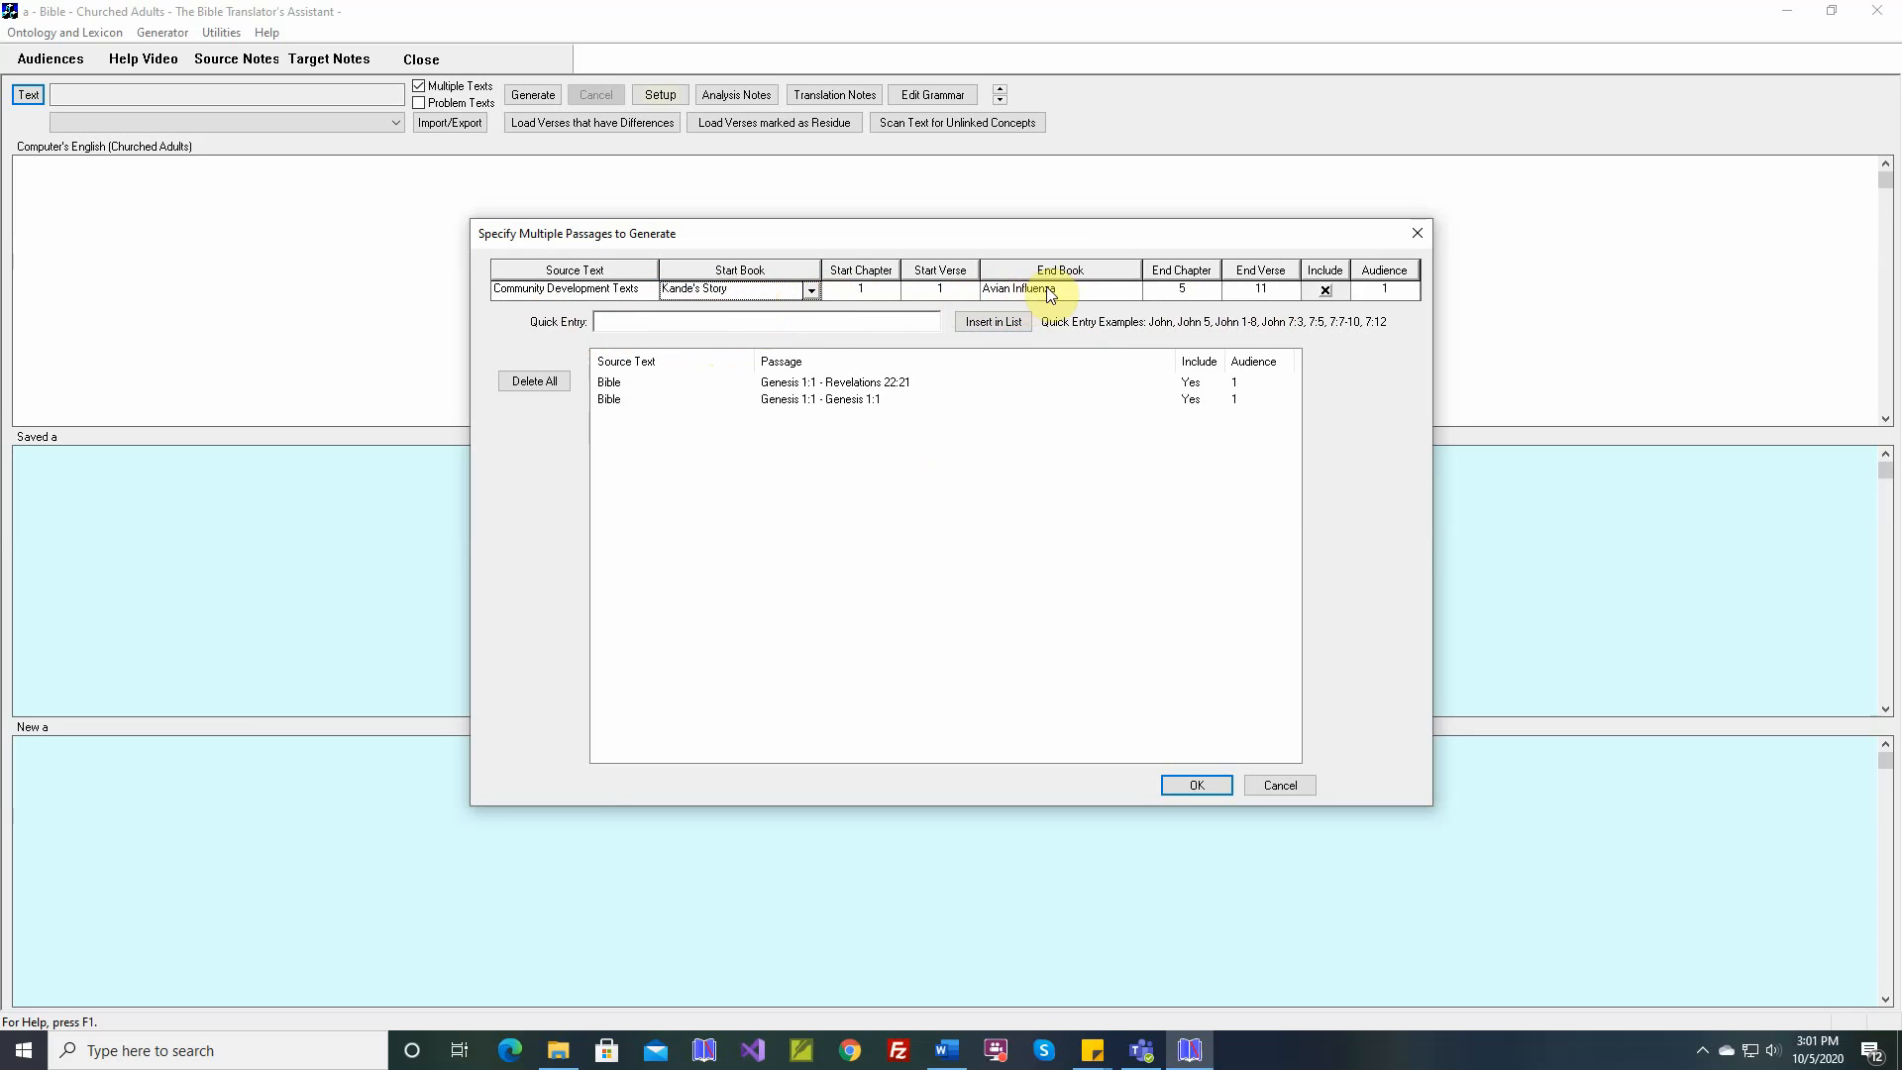
click(1078, 275)
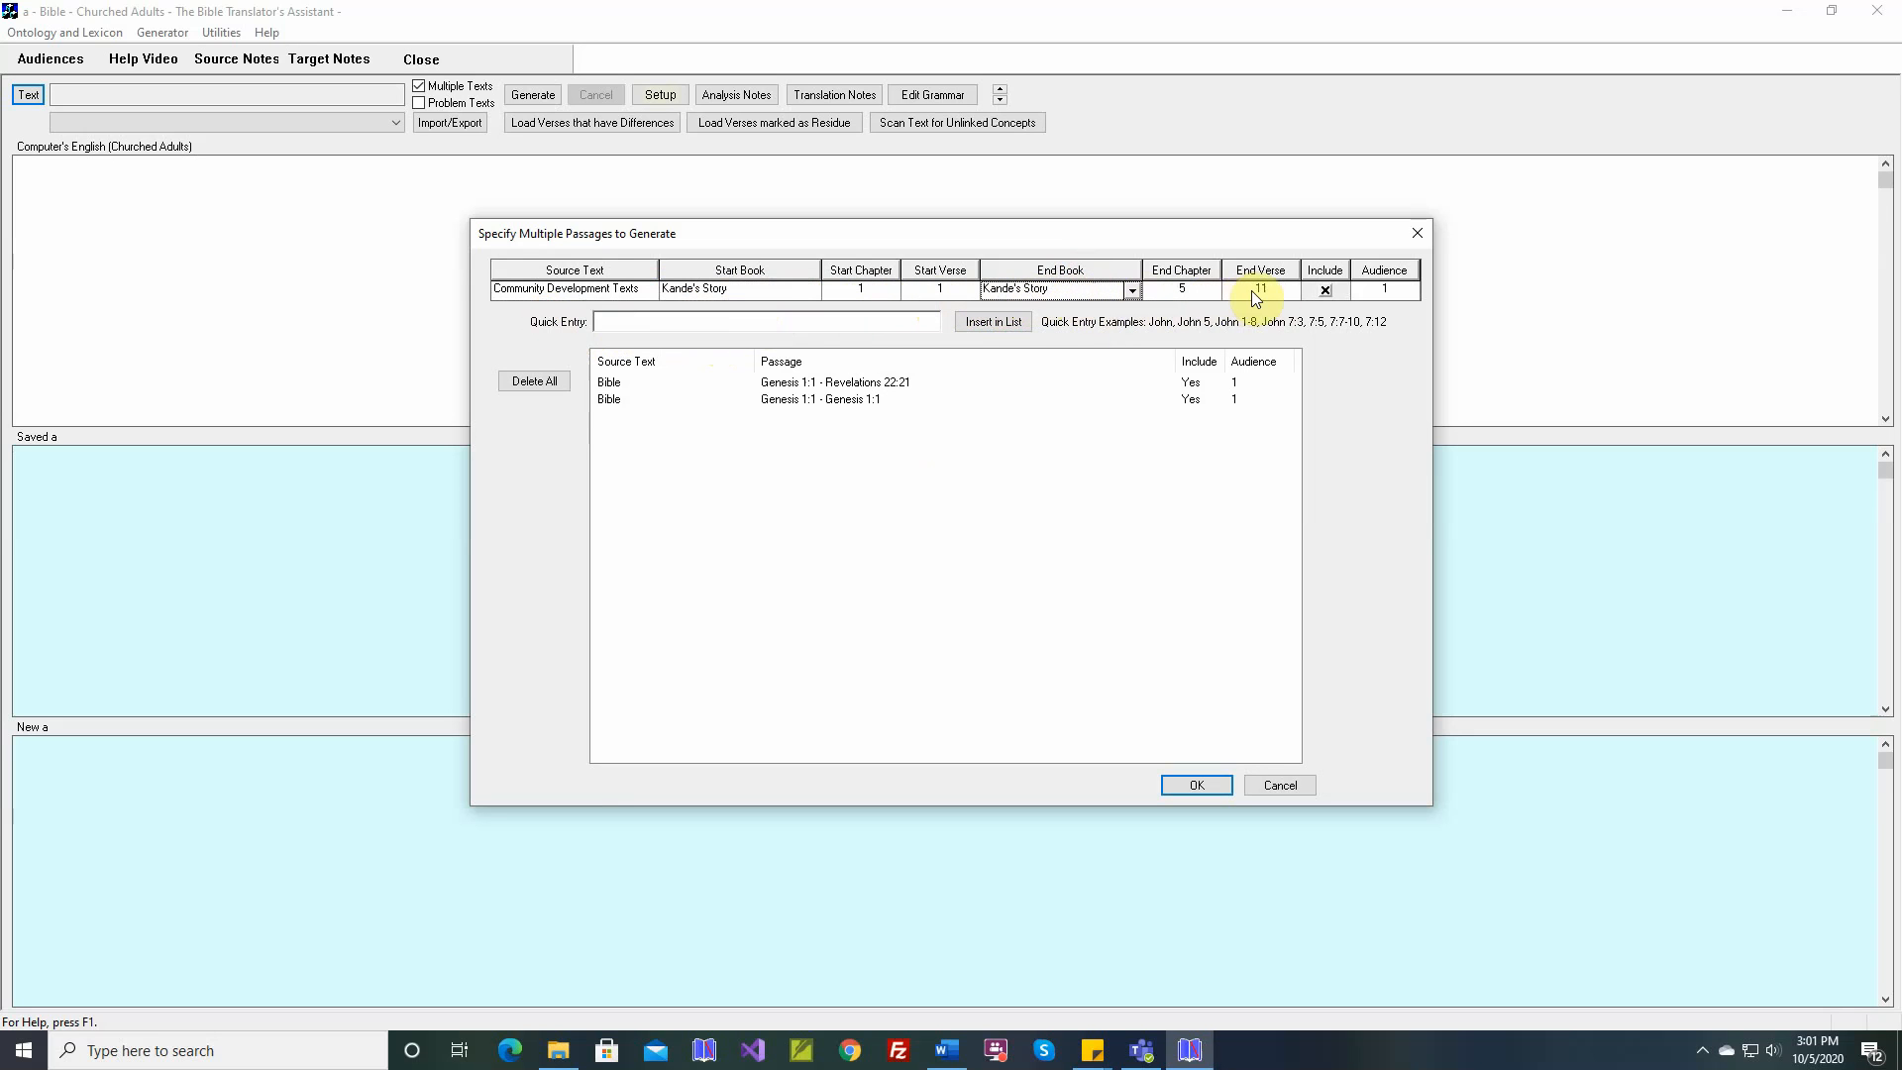
click(1412, 292)
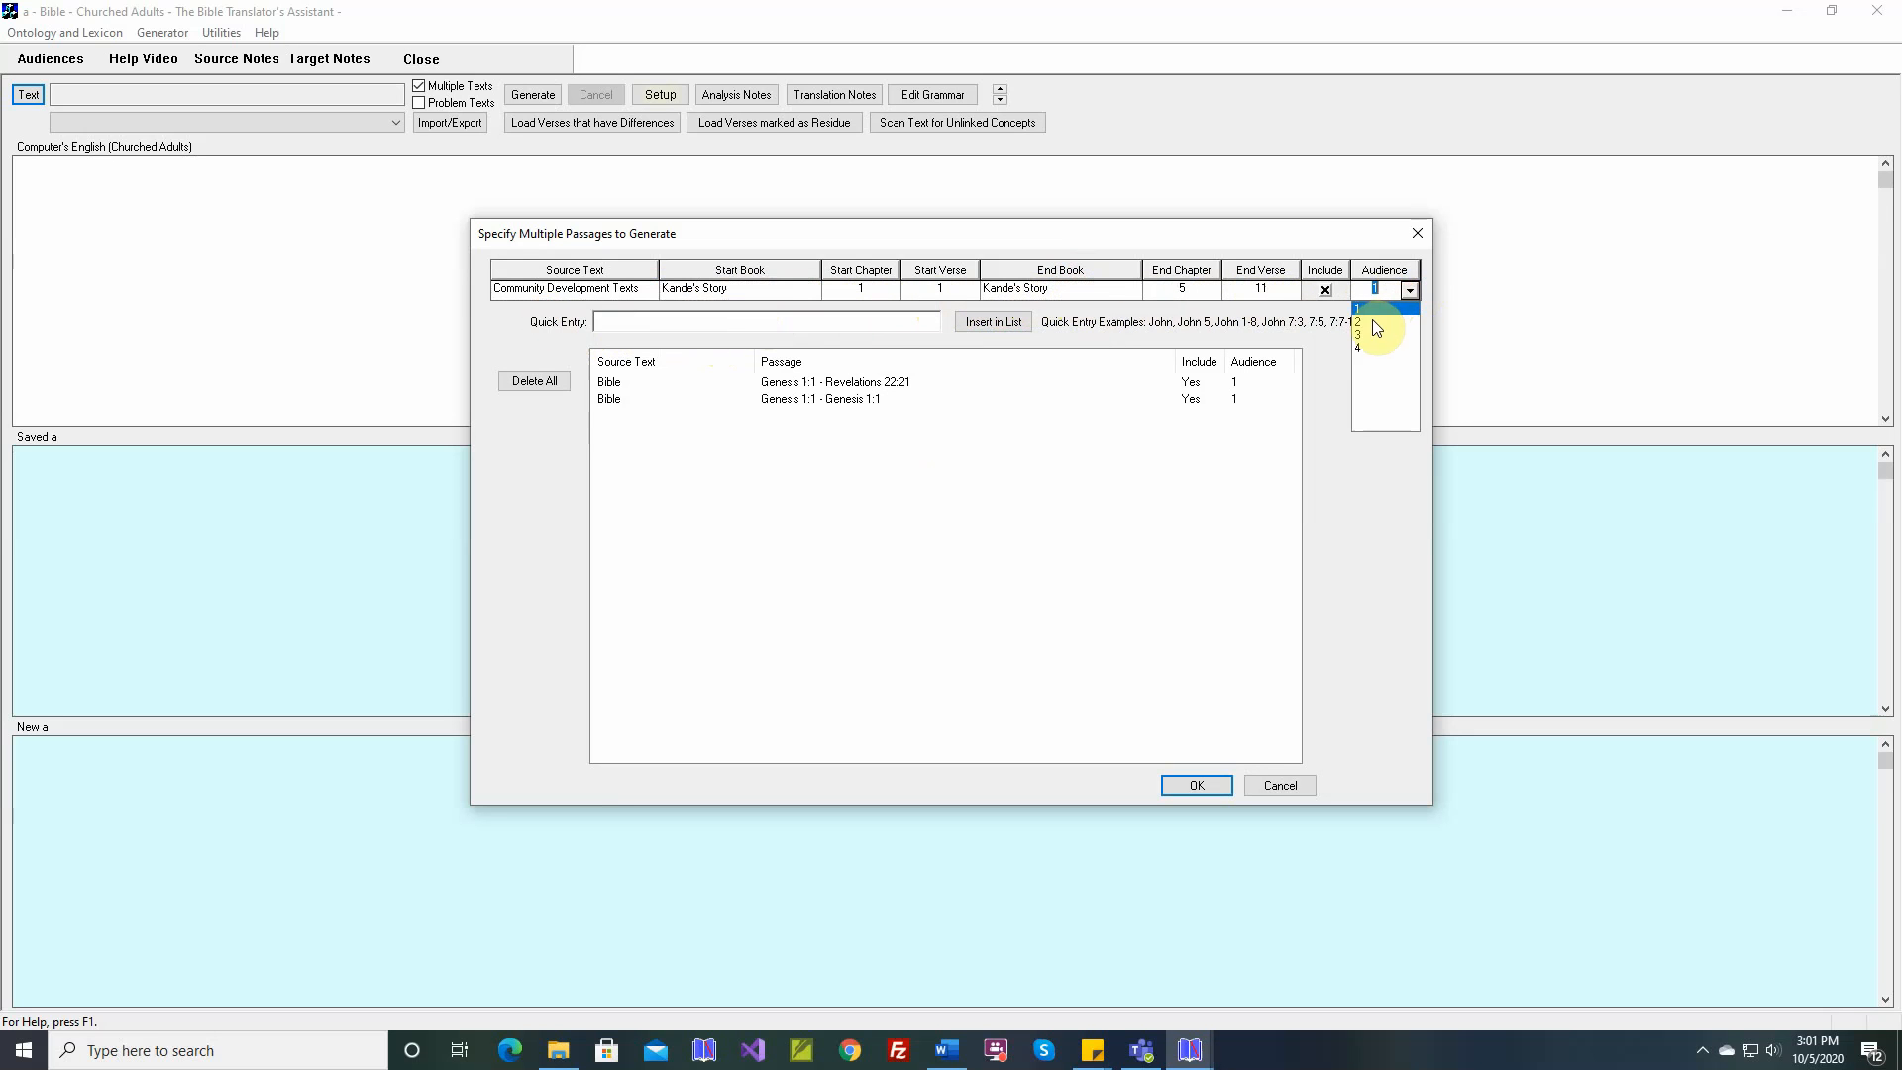
click(1373, 328)
click(995, 322)
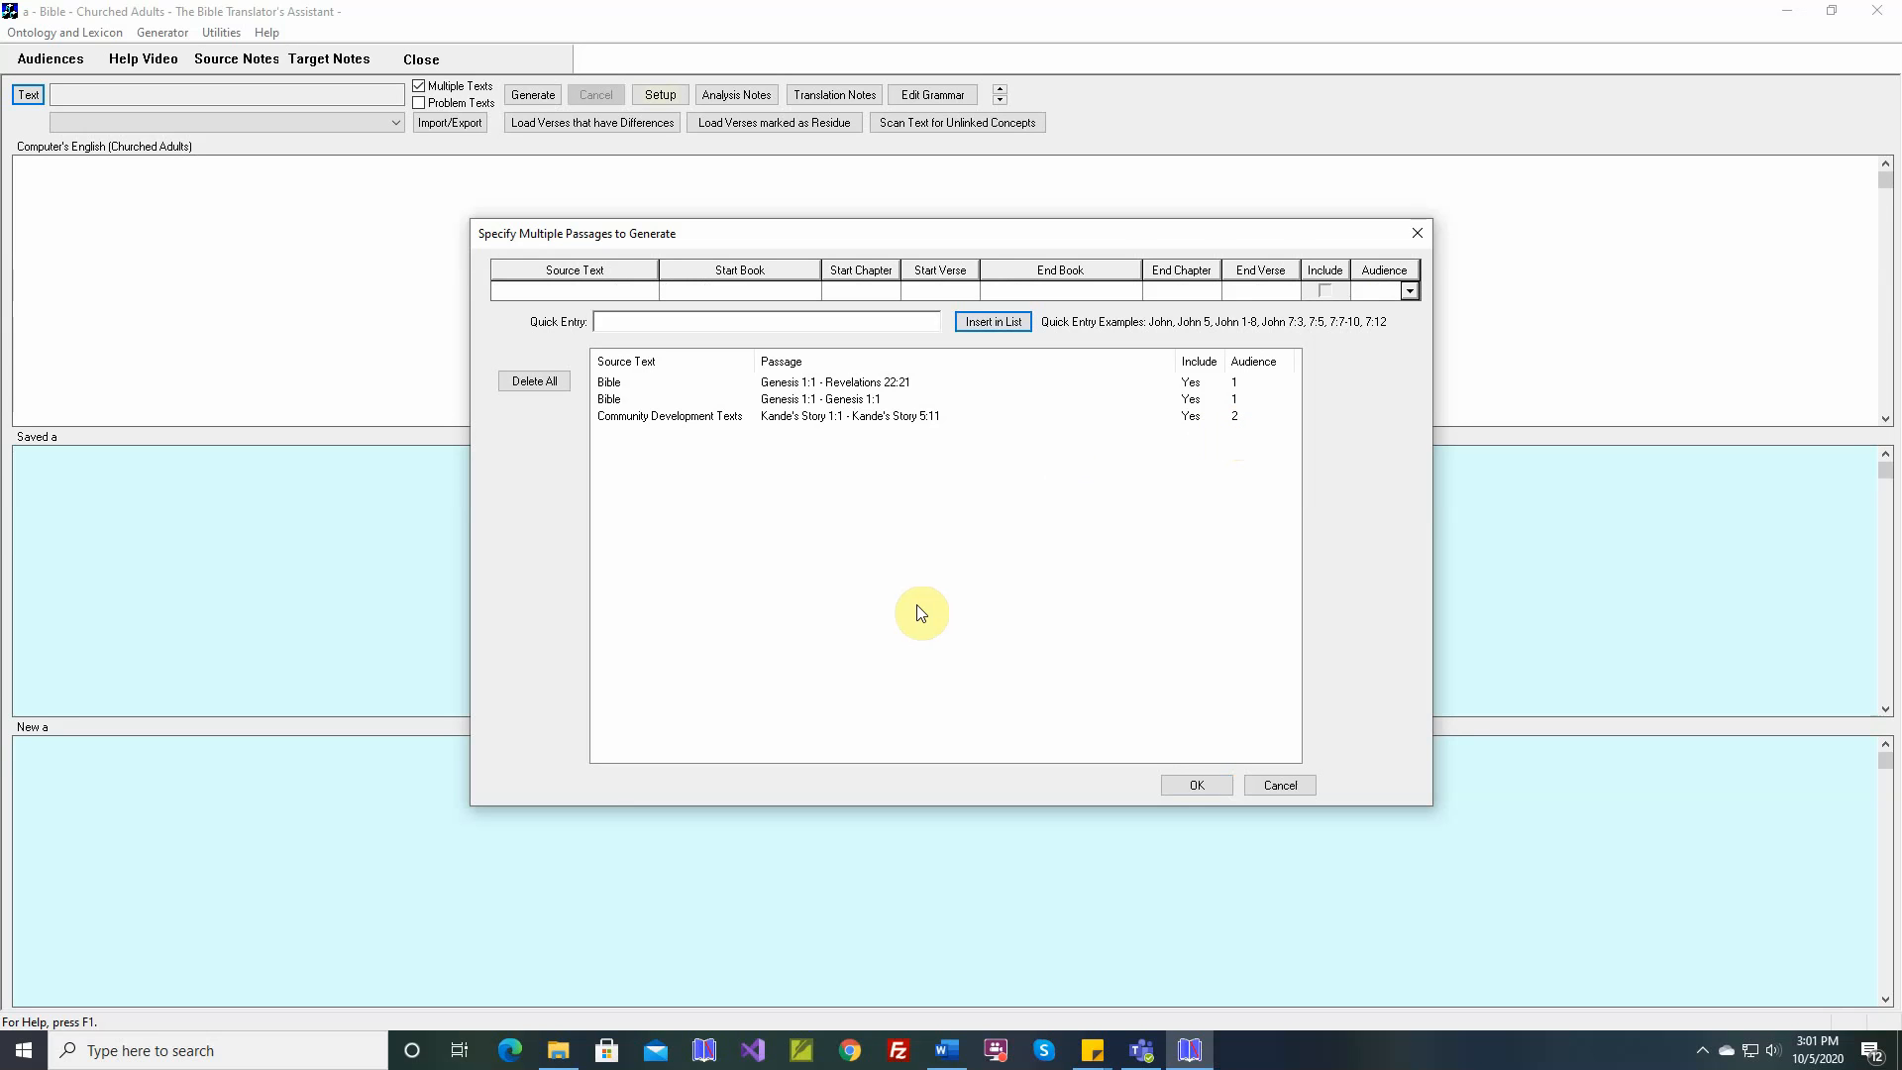
Delete all listed passages and add the complete books Genesis, Exodus, Joshua and Judges through quick entry
click(551, 392)
click(971, 568)
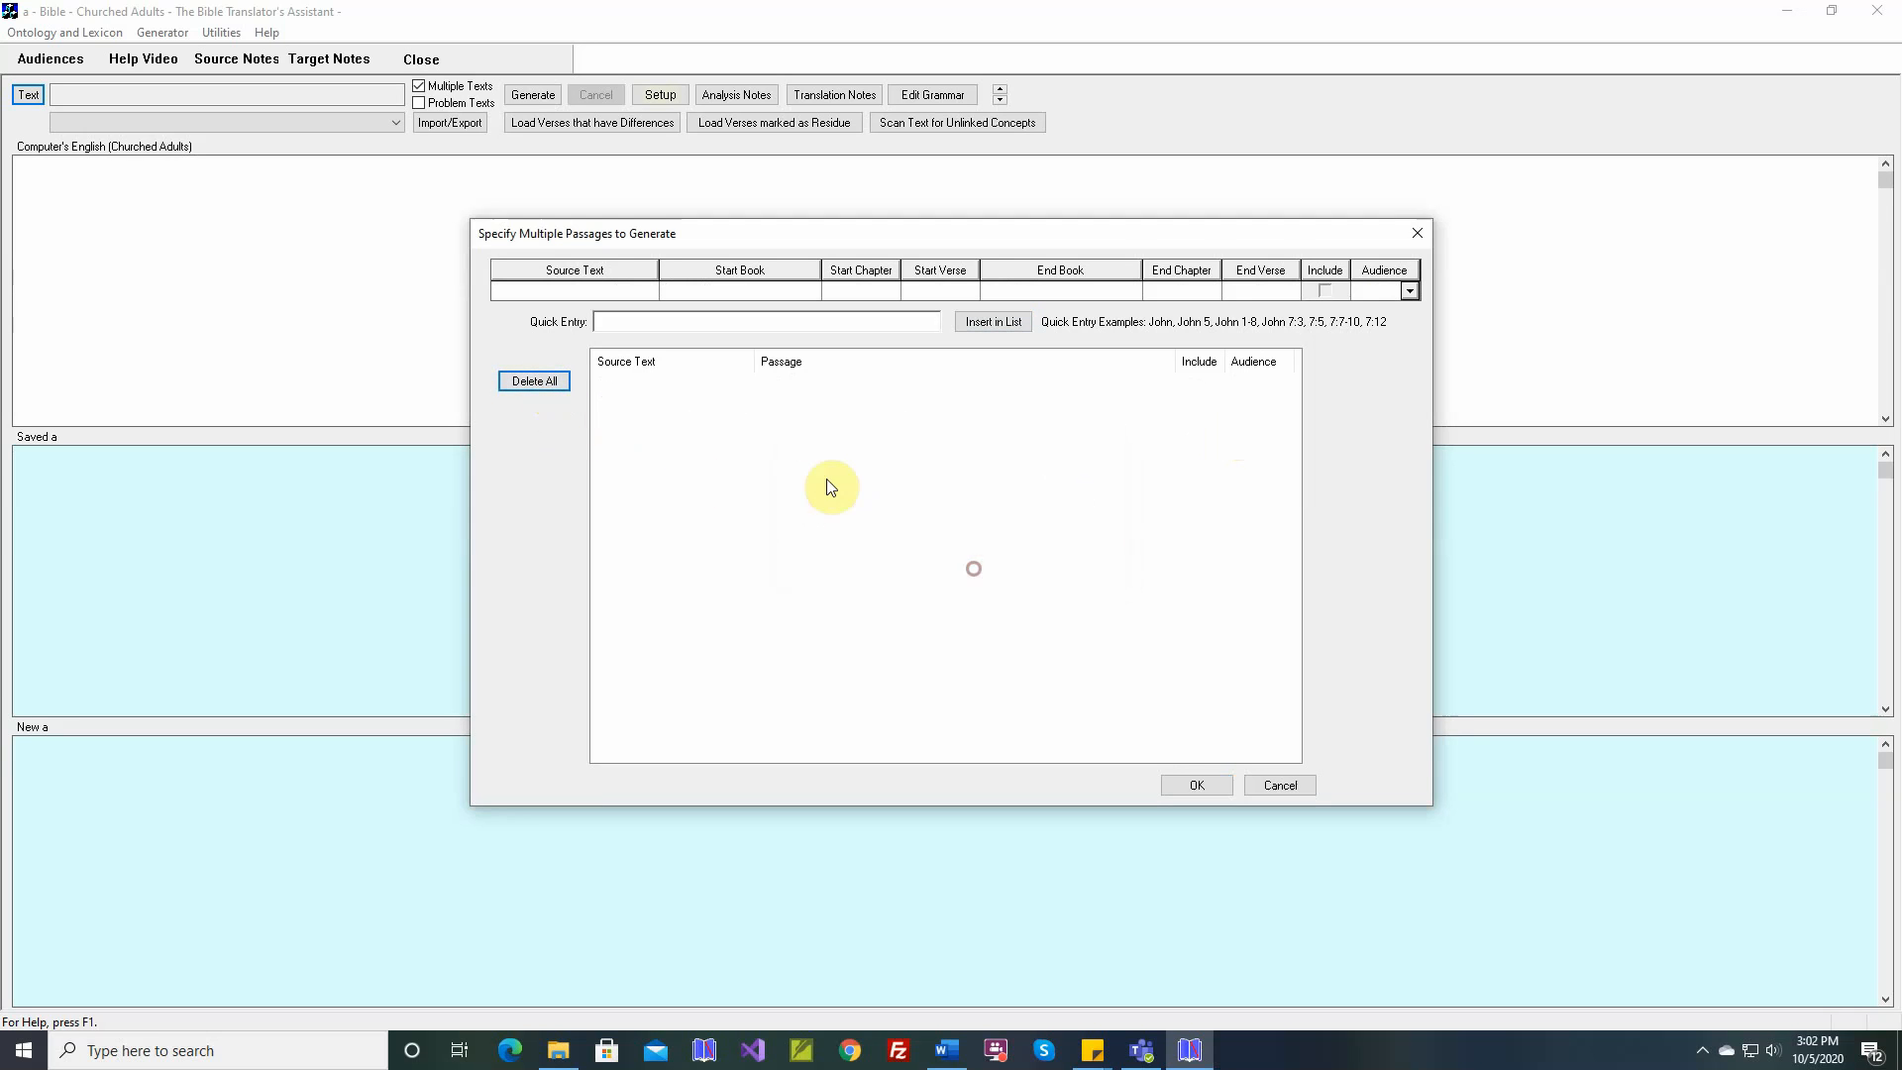
click(770, 326)
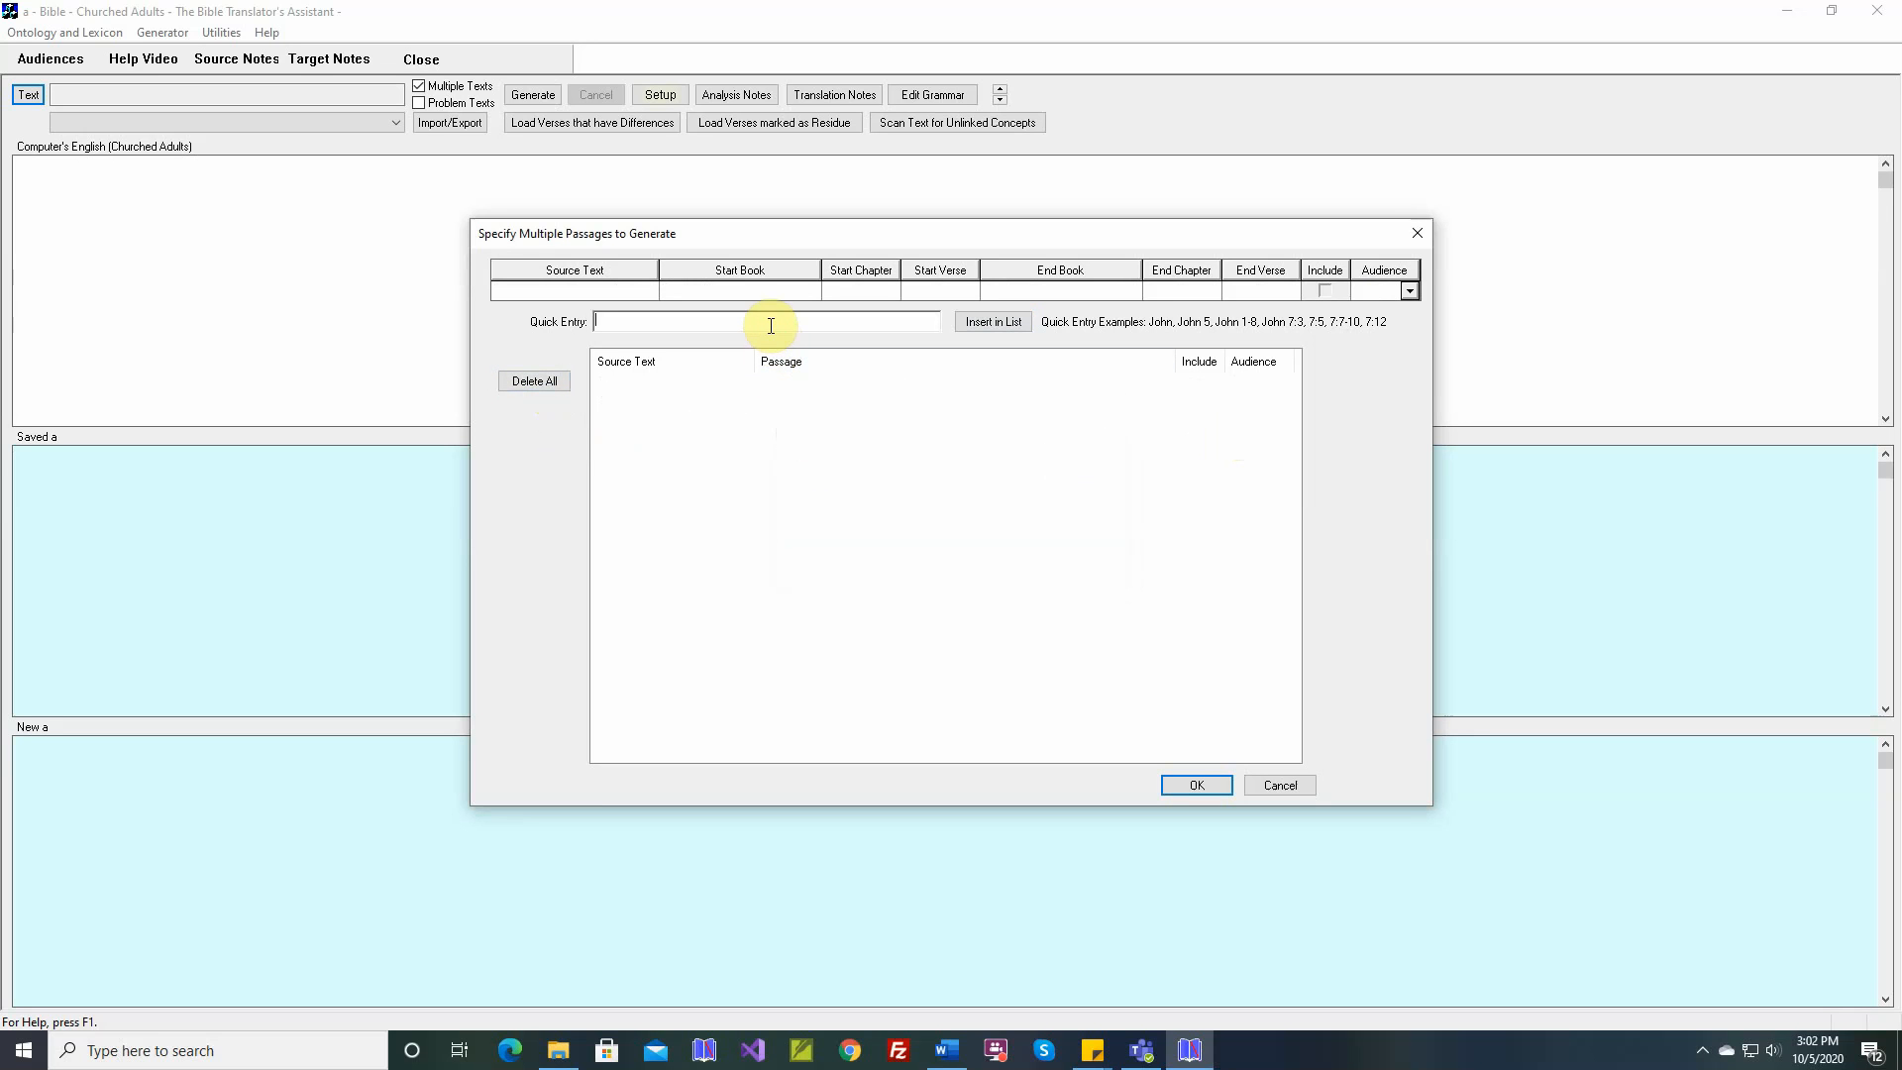
text(Genesis)
key(Return)
text(Exodus)
key(Return)
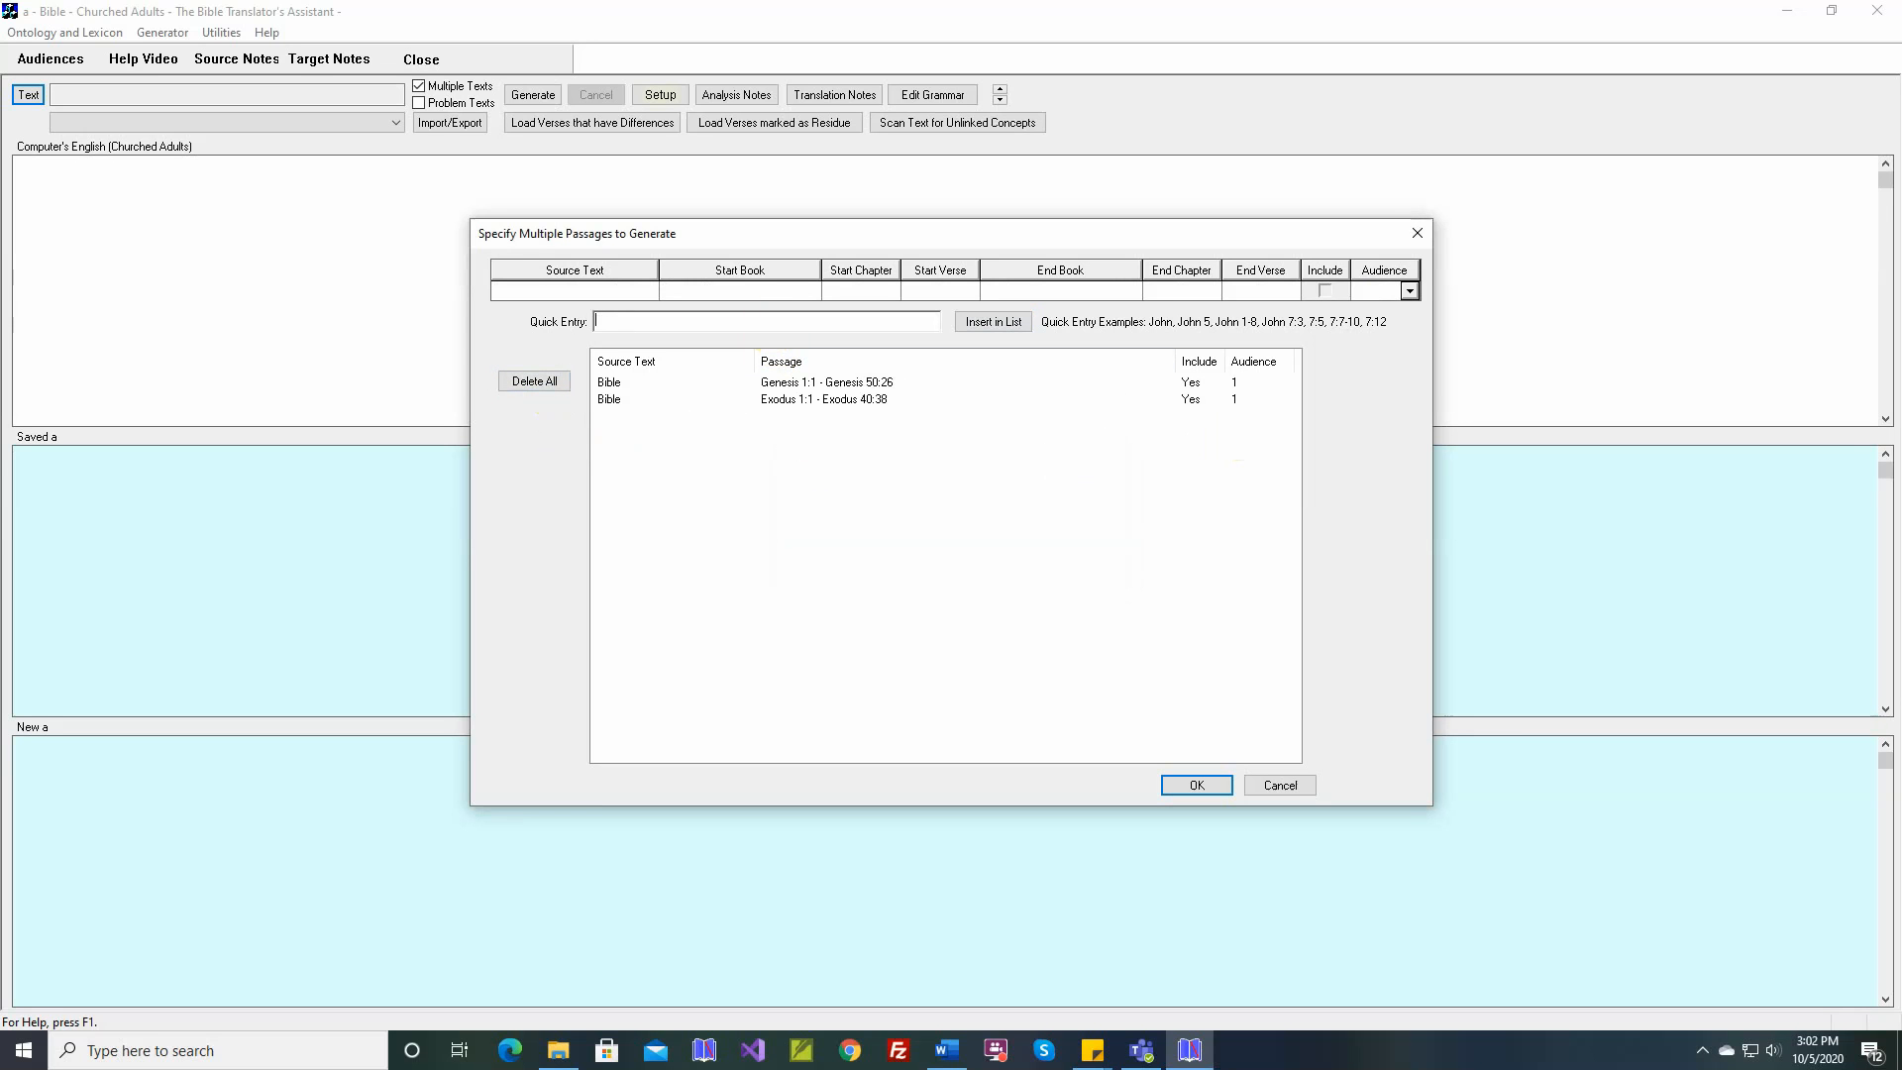
text(Joshua)
key(Return)
key(Return)
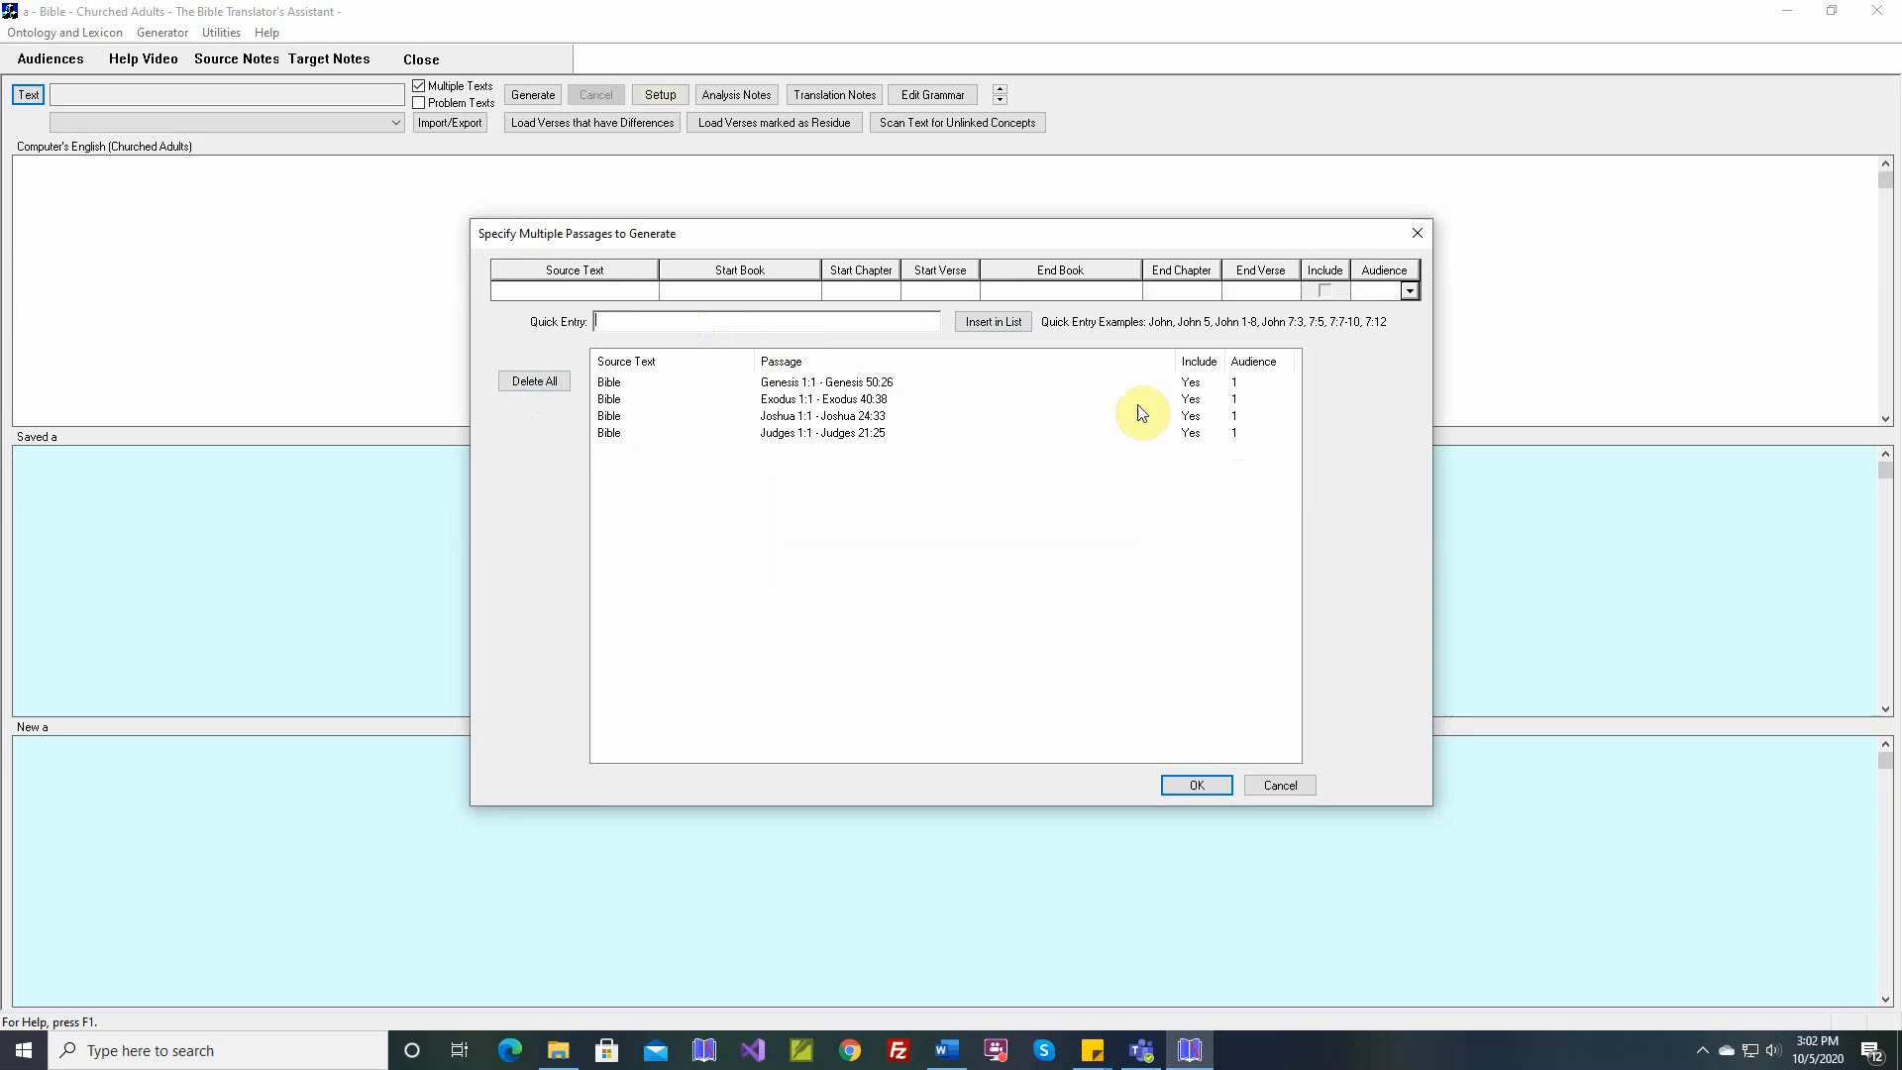
Change the Genesis passage's audience to 4 and update it in the list
click(601, 387)
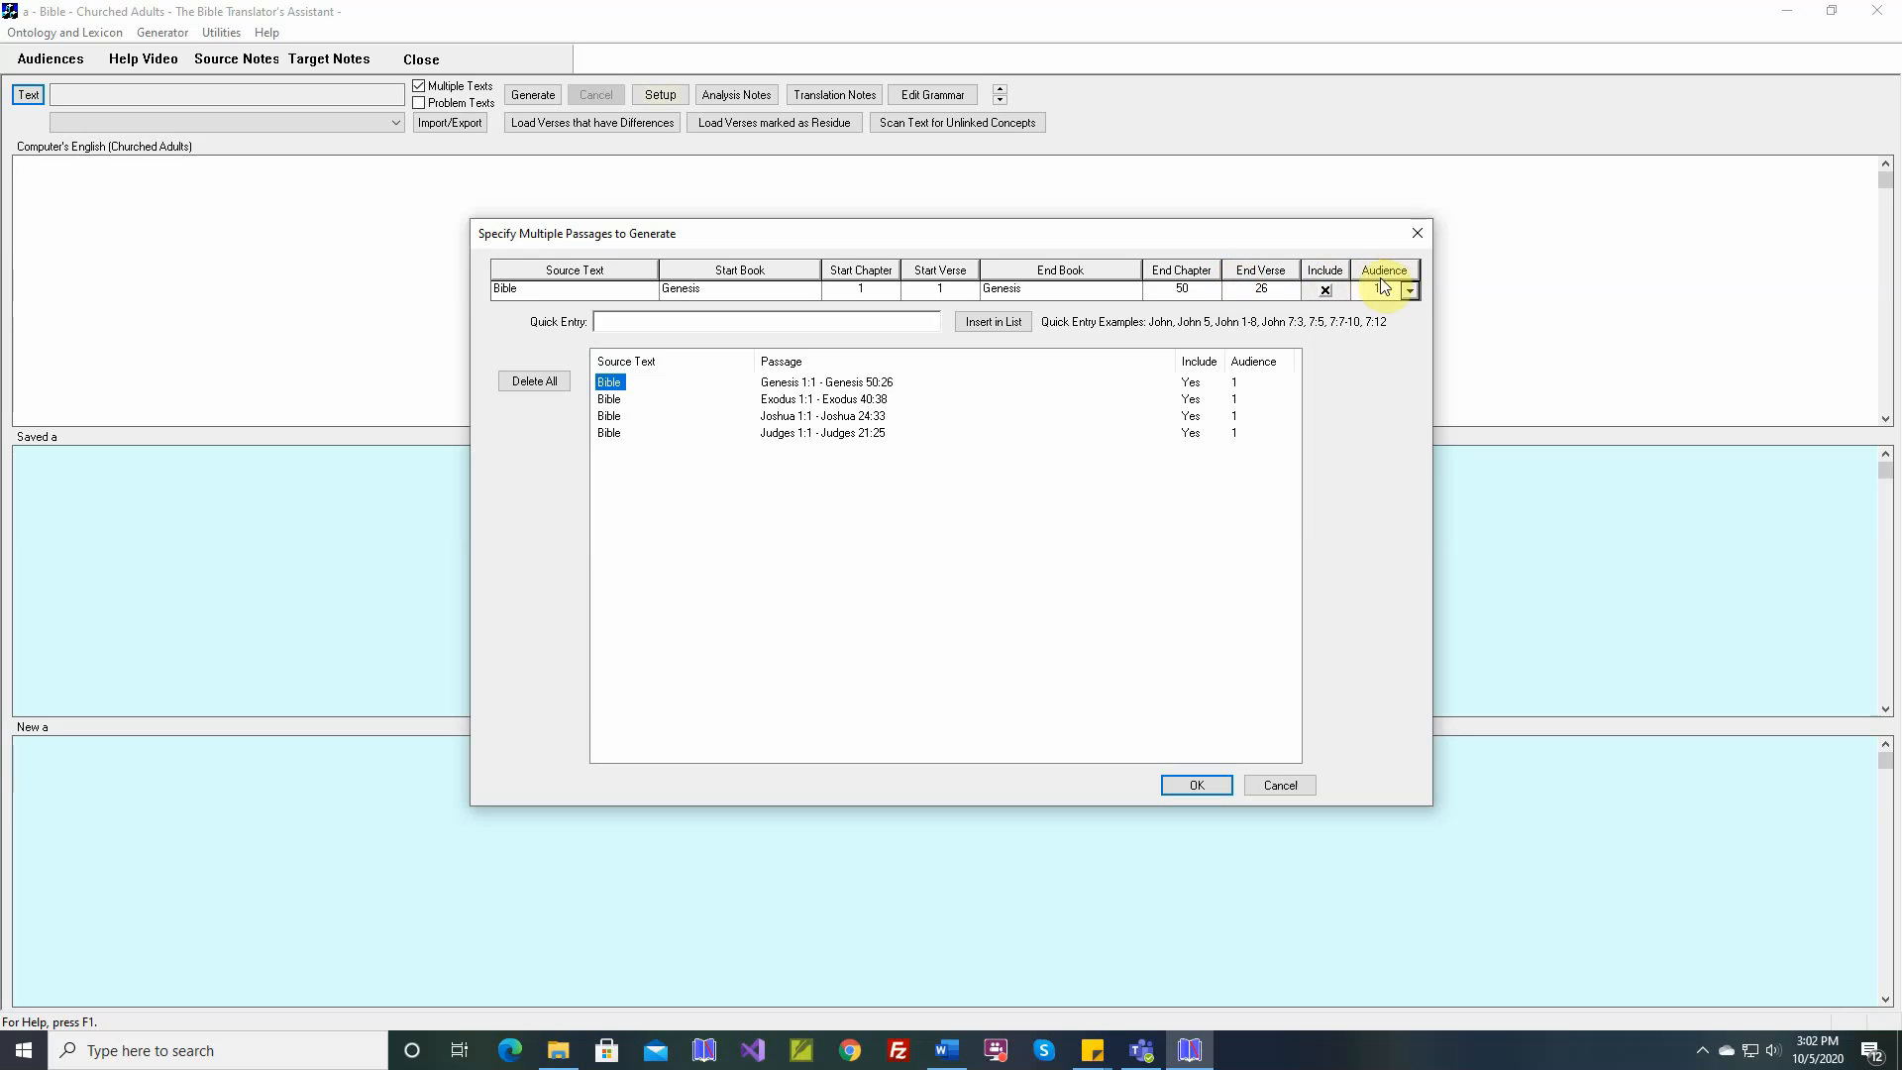
click(1408, 289)
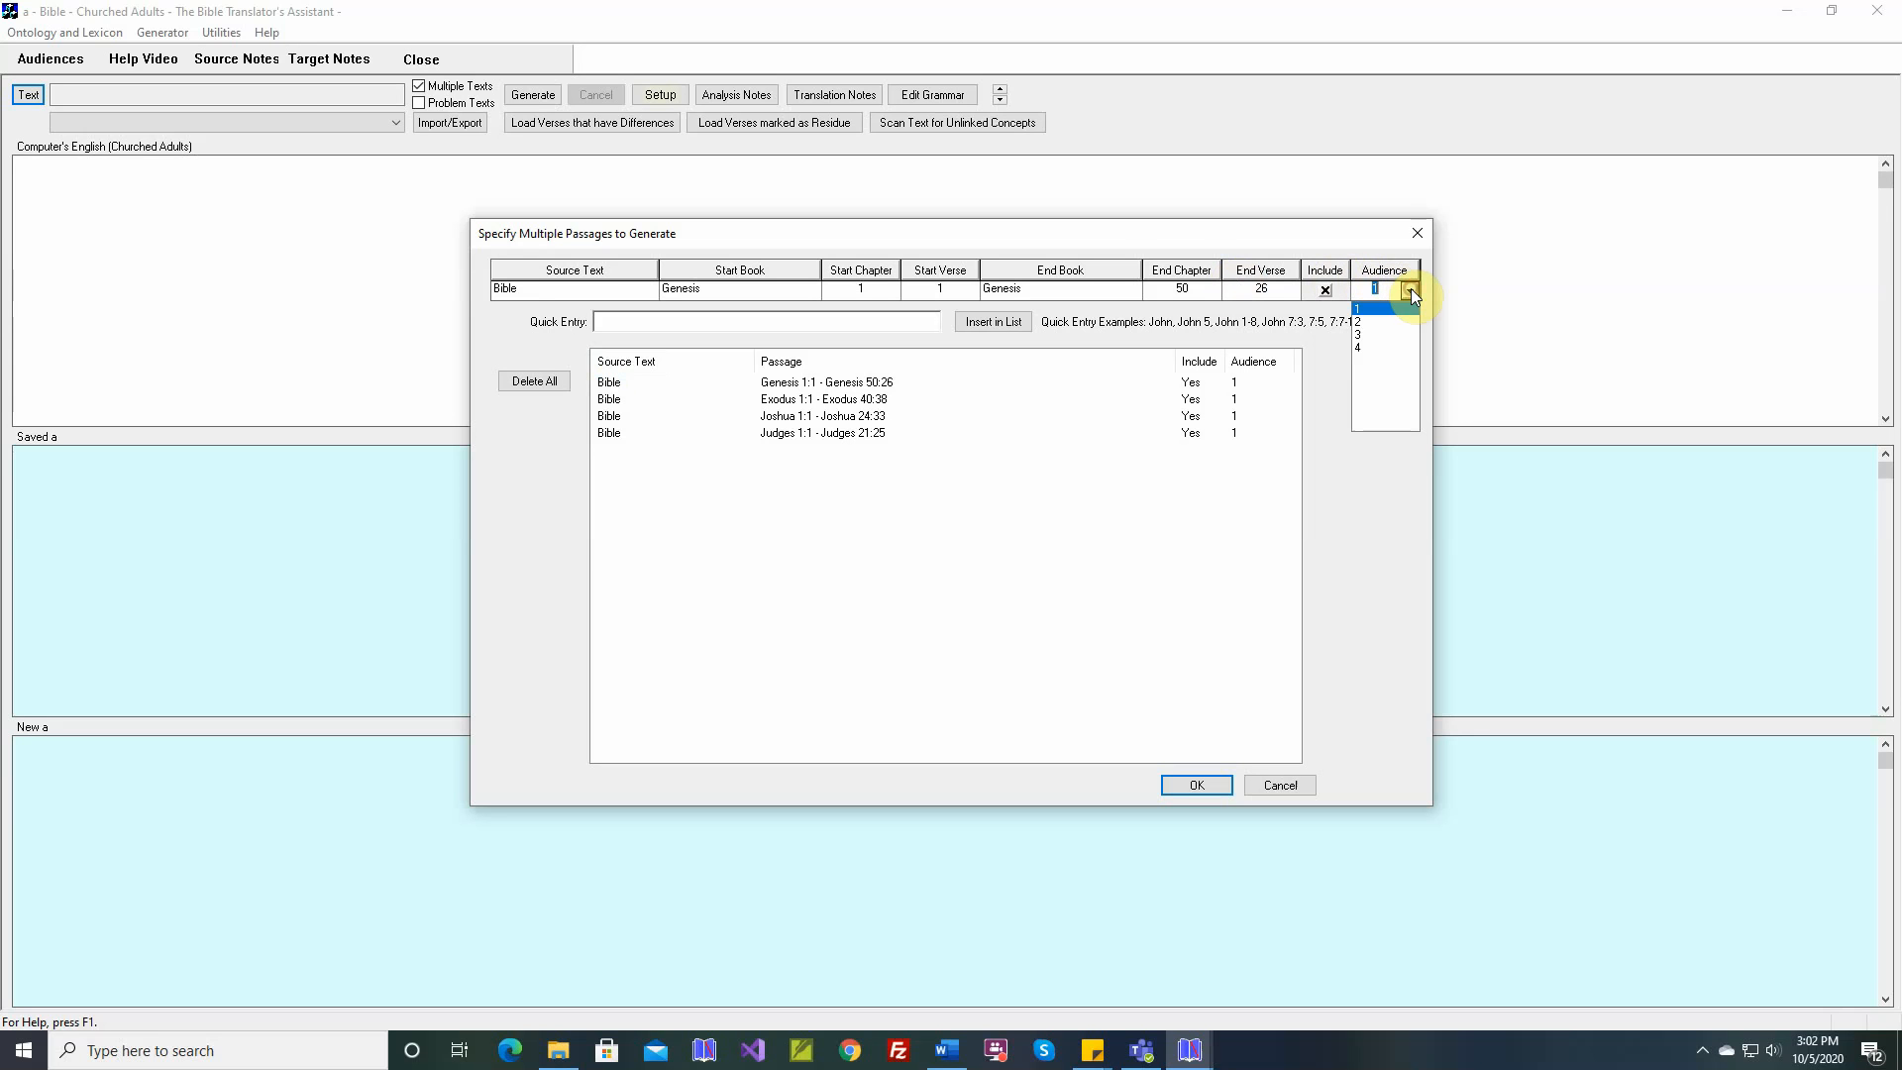
click(1365, 346)
click(998, 322)
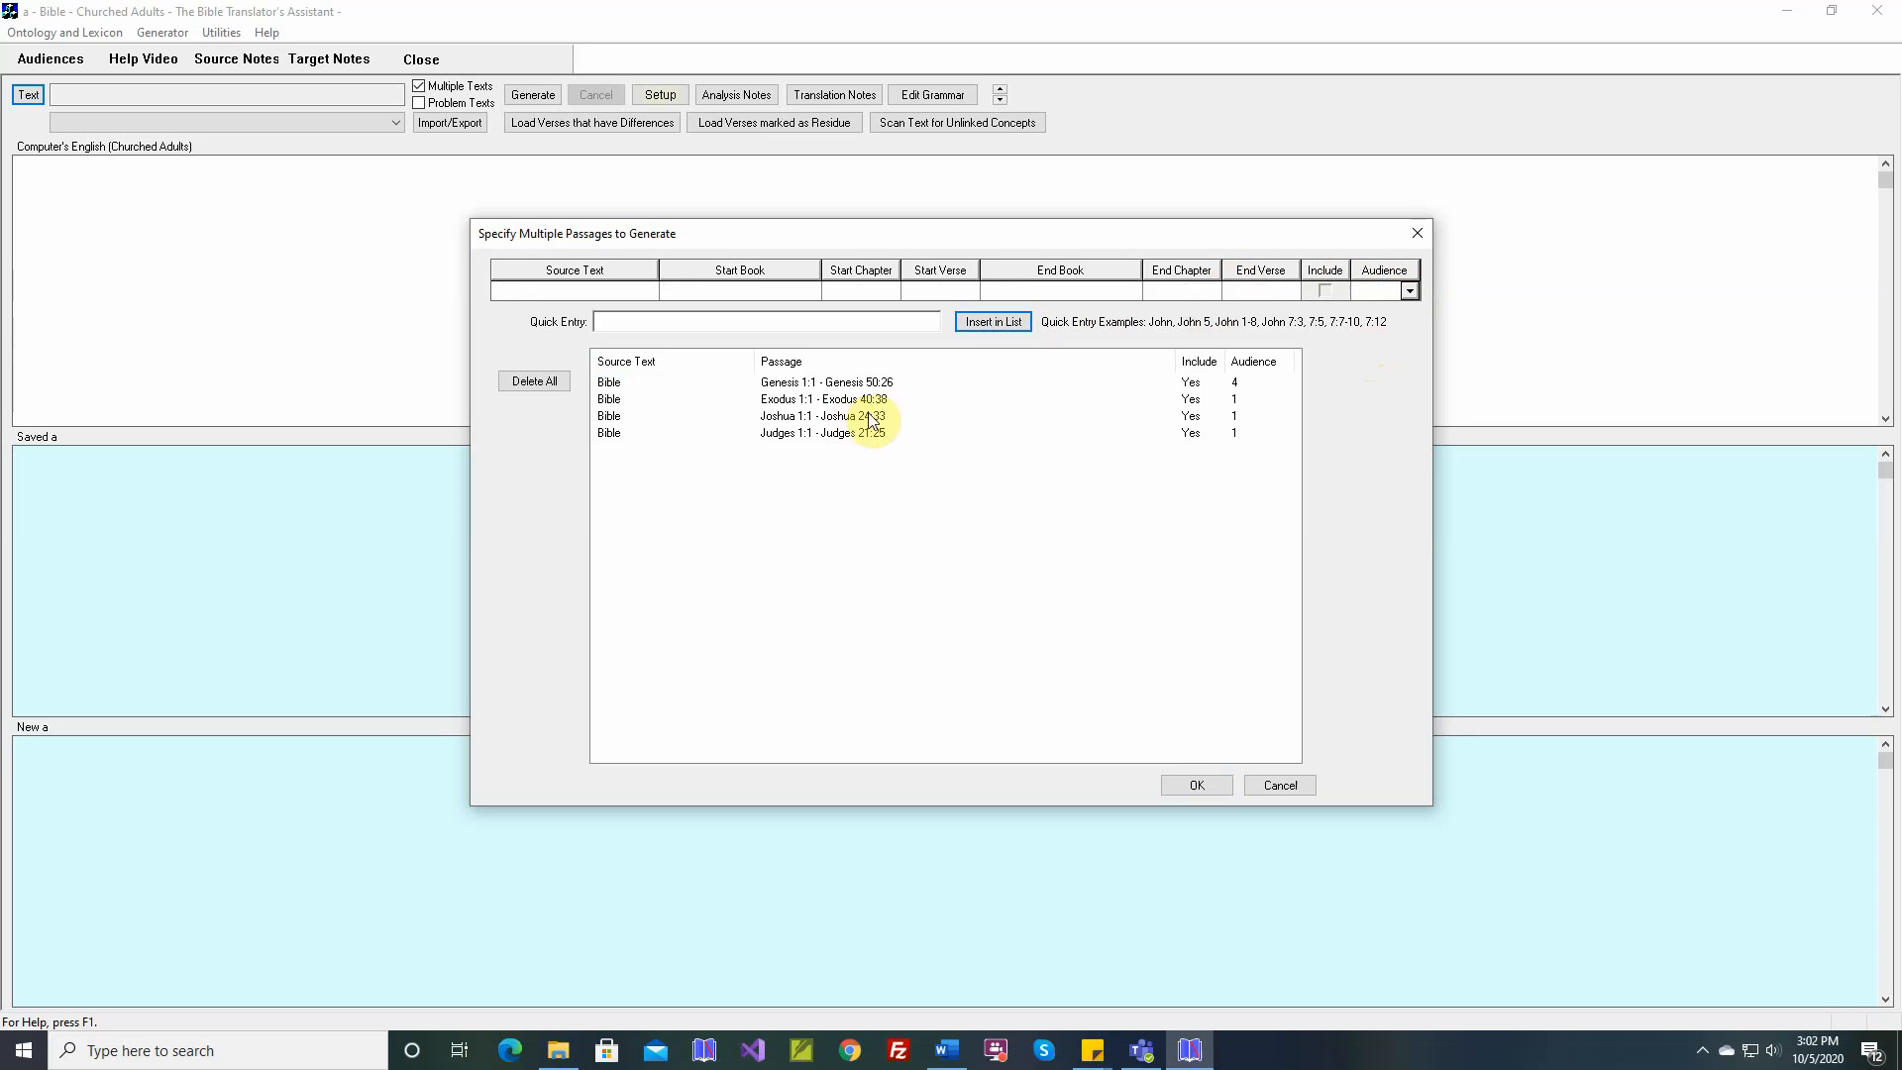
Exclude the Joshua passage from generation and update it in the list
click(609, 417)
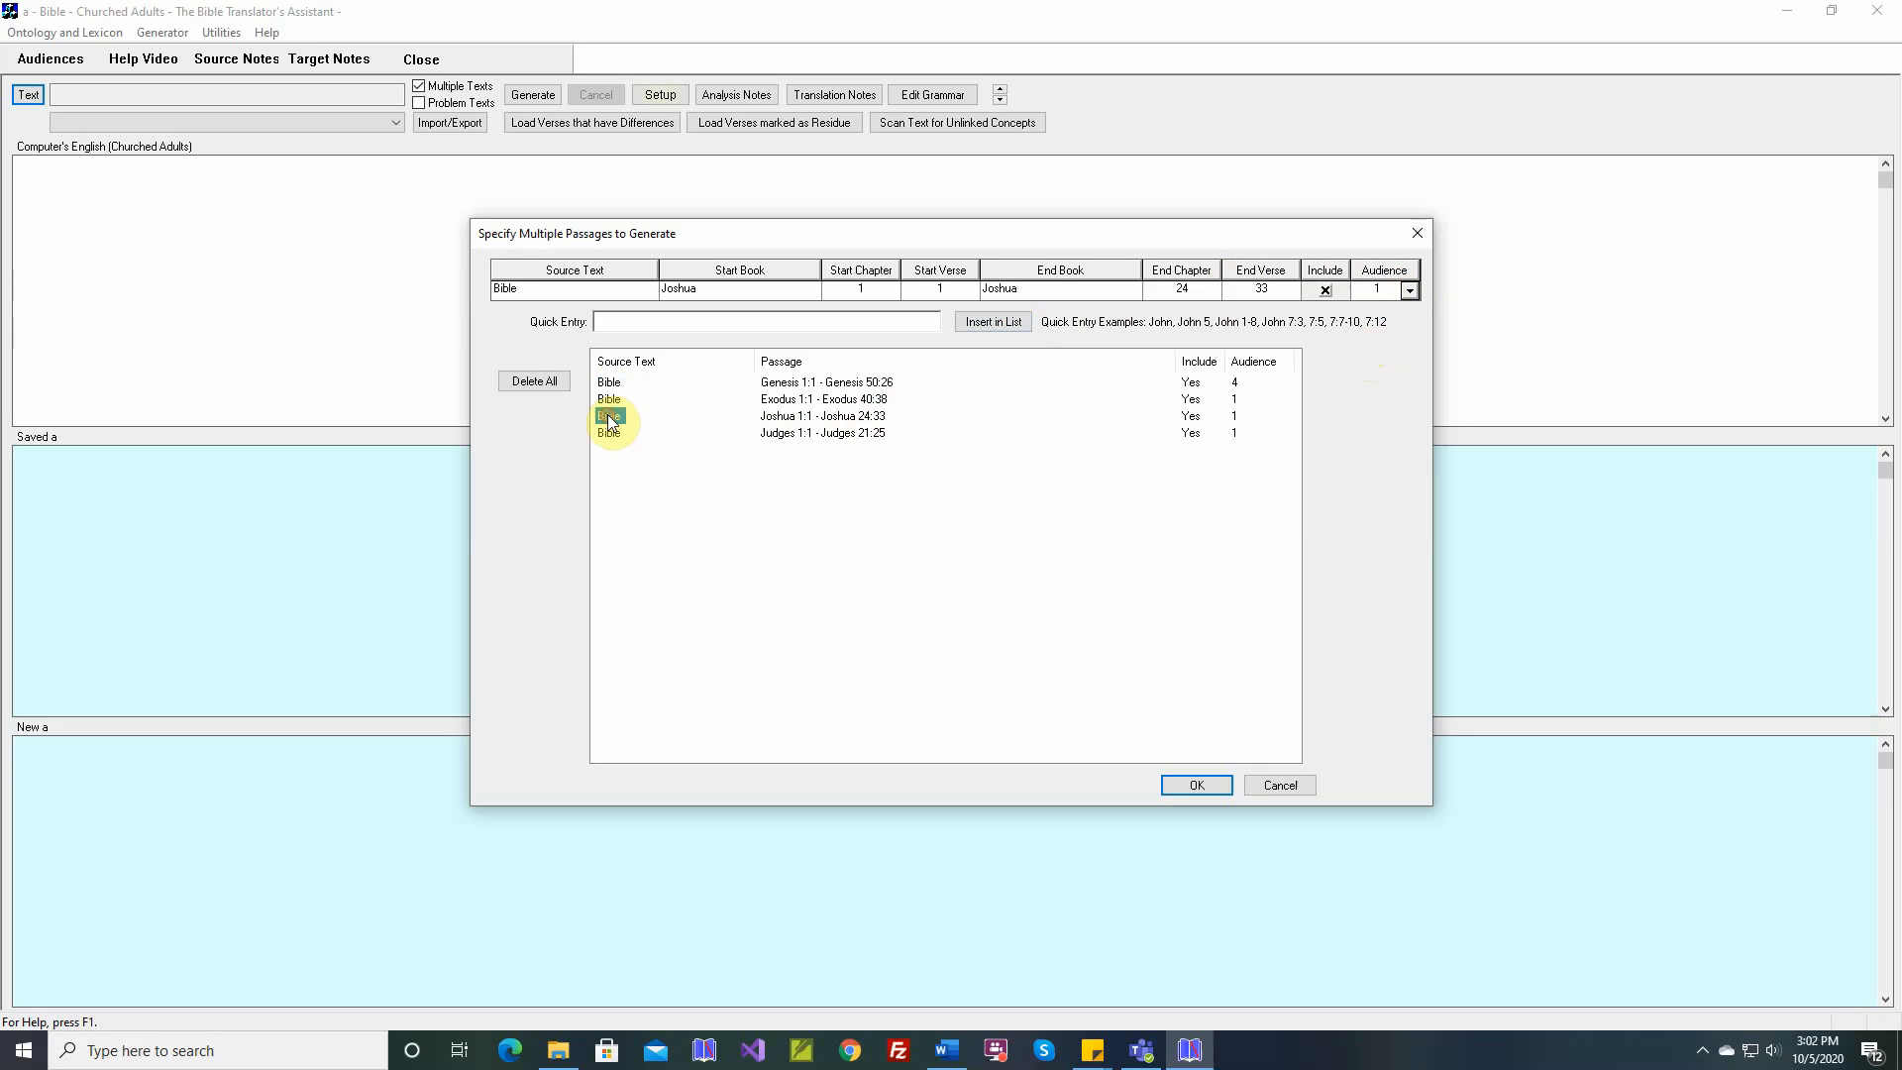
click(1325, 290)
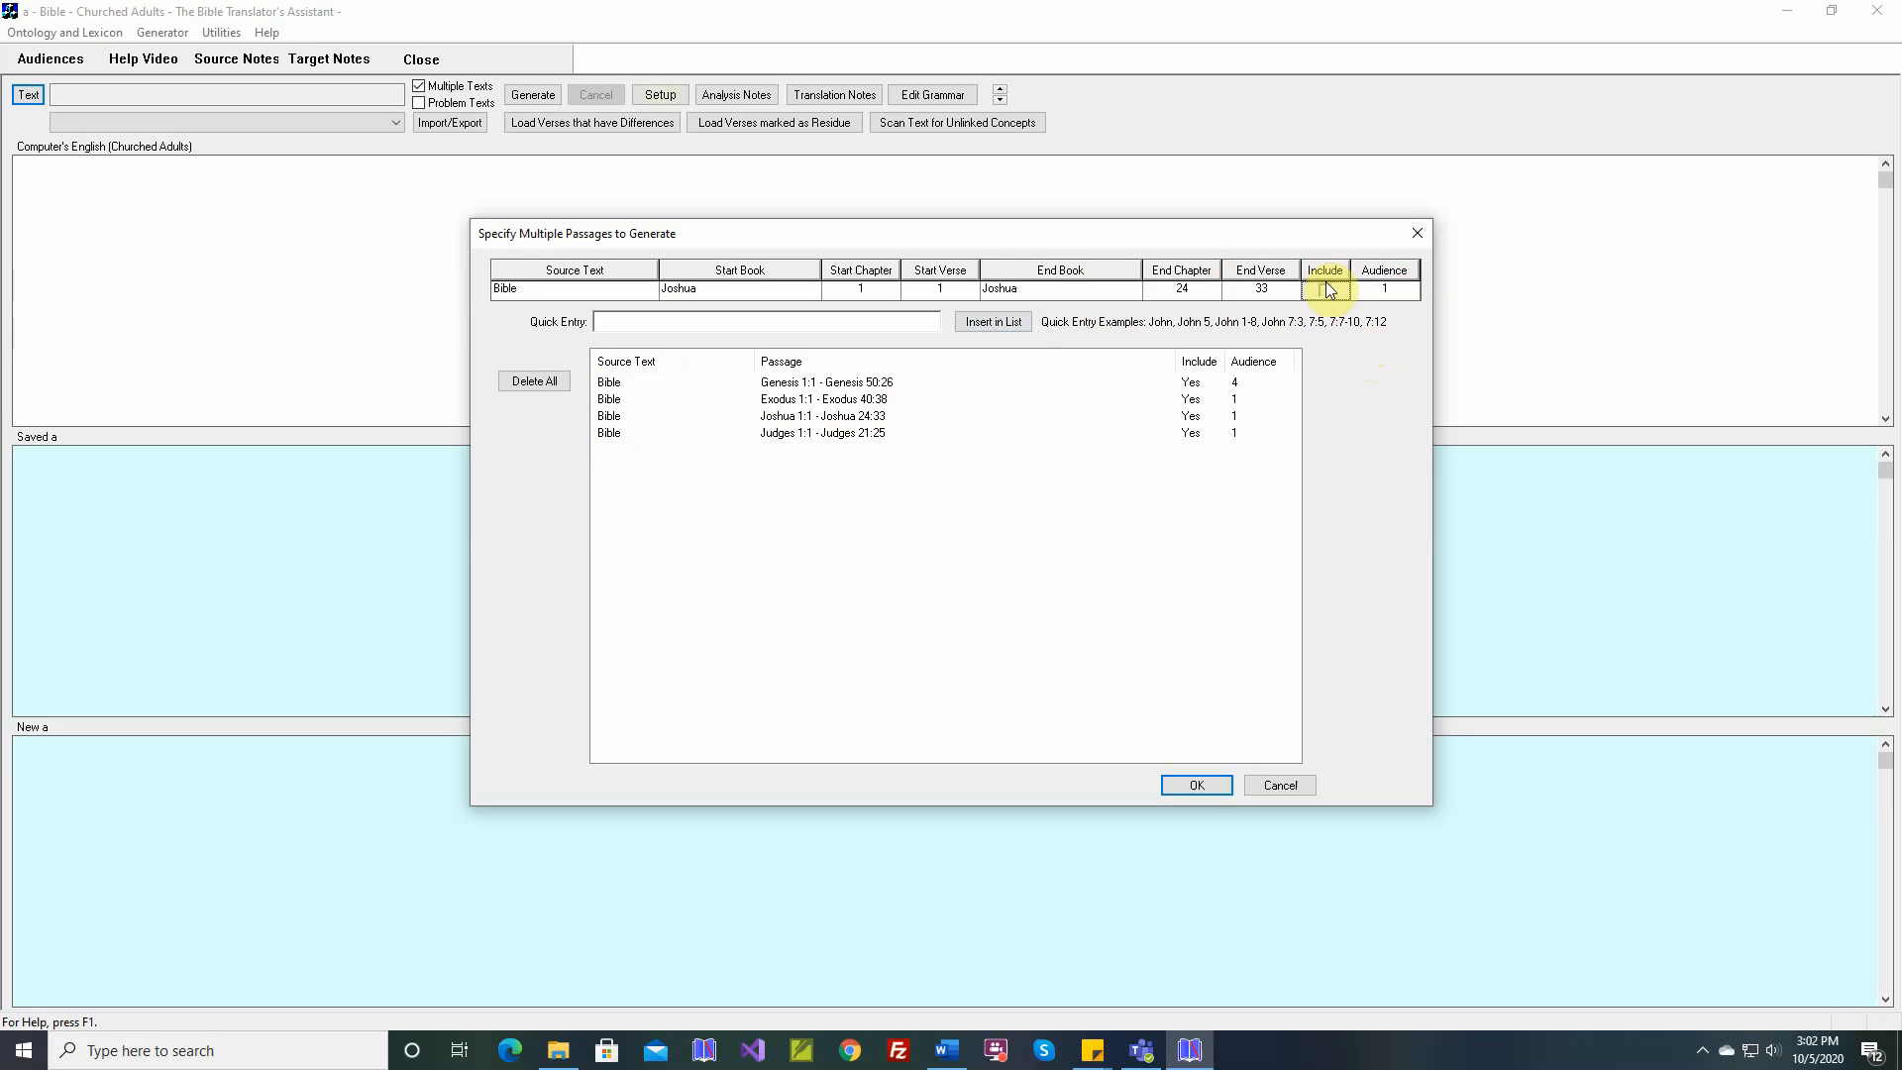
click(1001, 325)
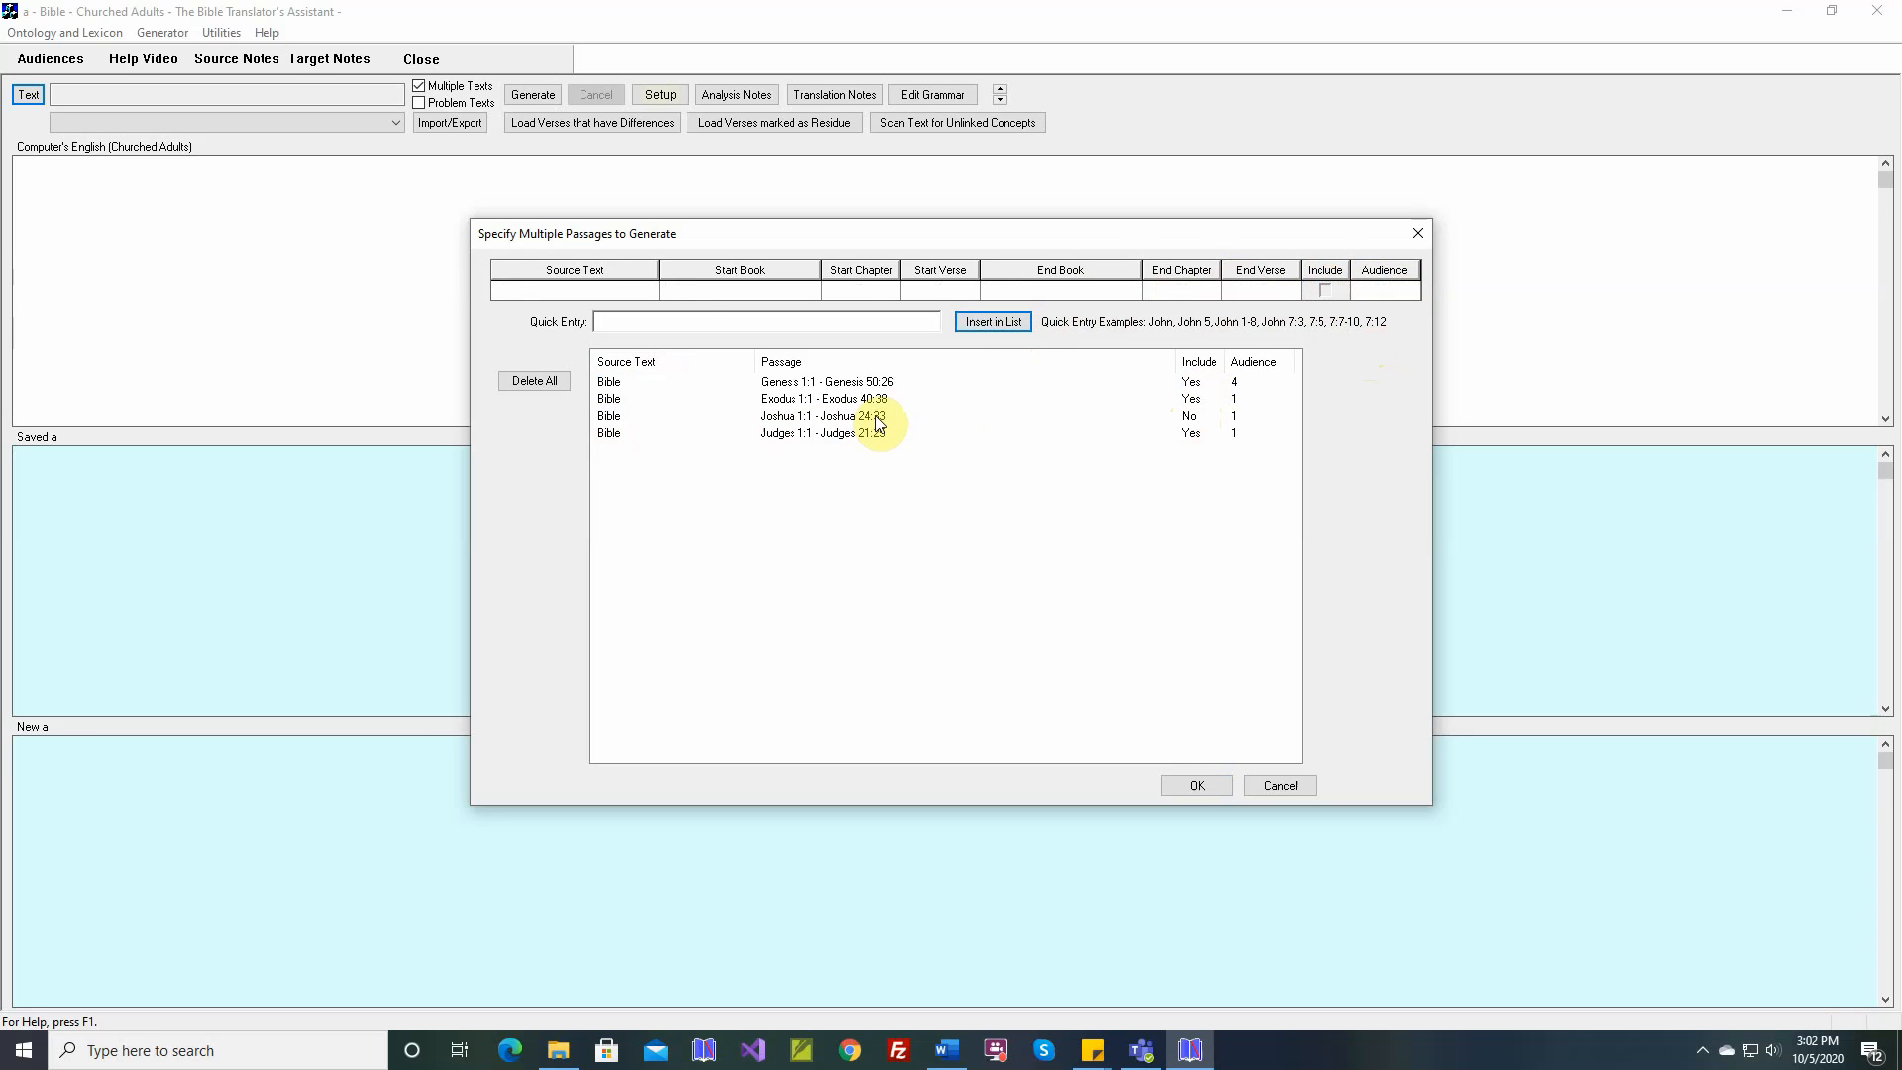
Add Genesis chapters 1-10 to the passage list through quick entry
click(693, 322)
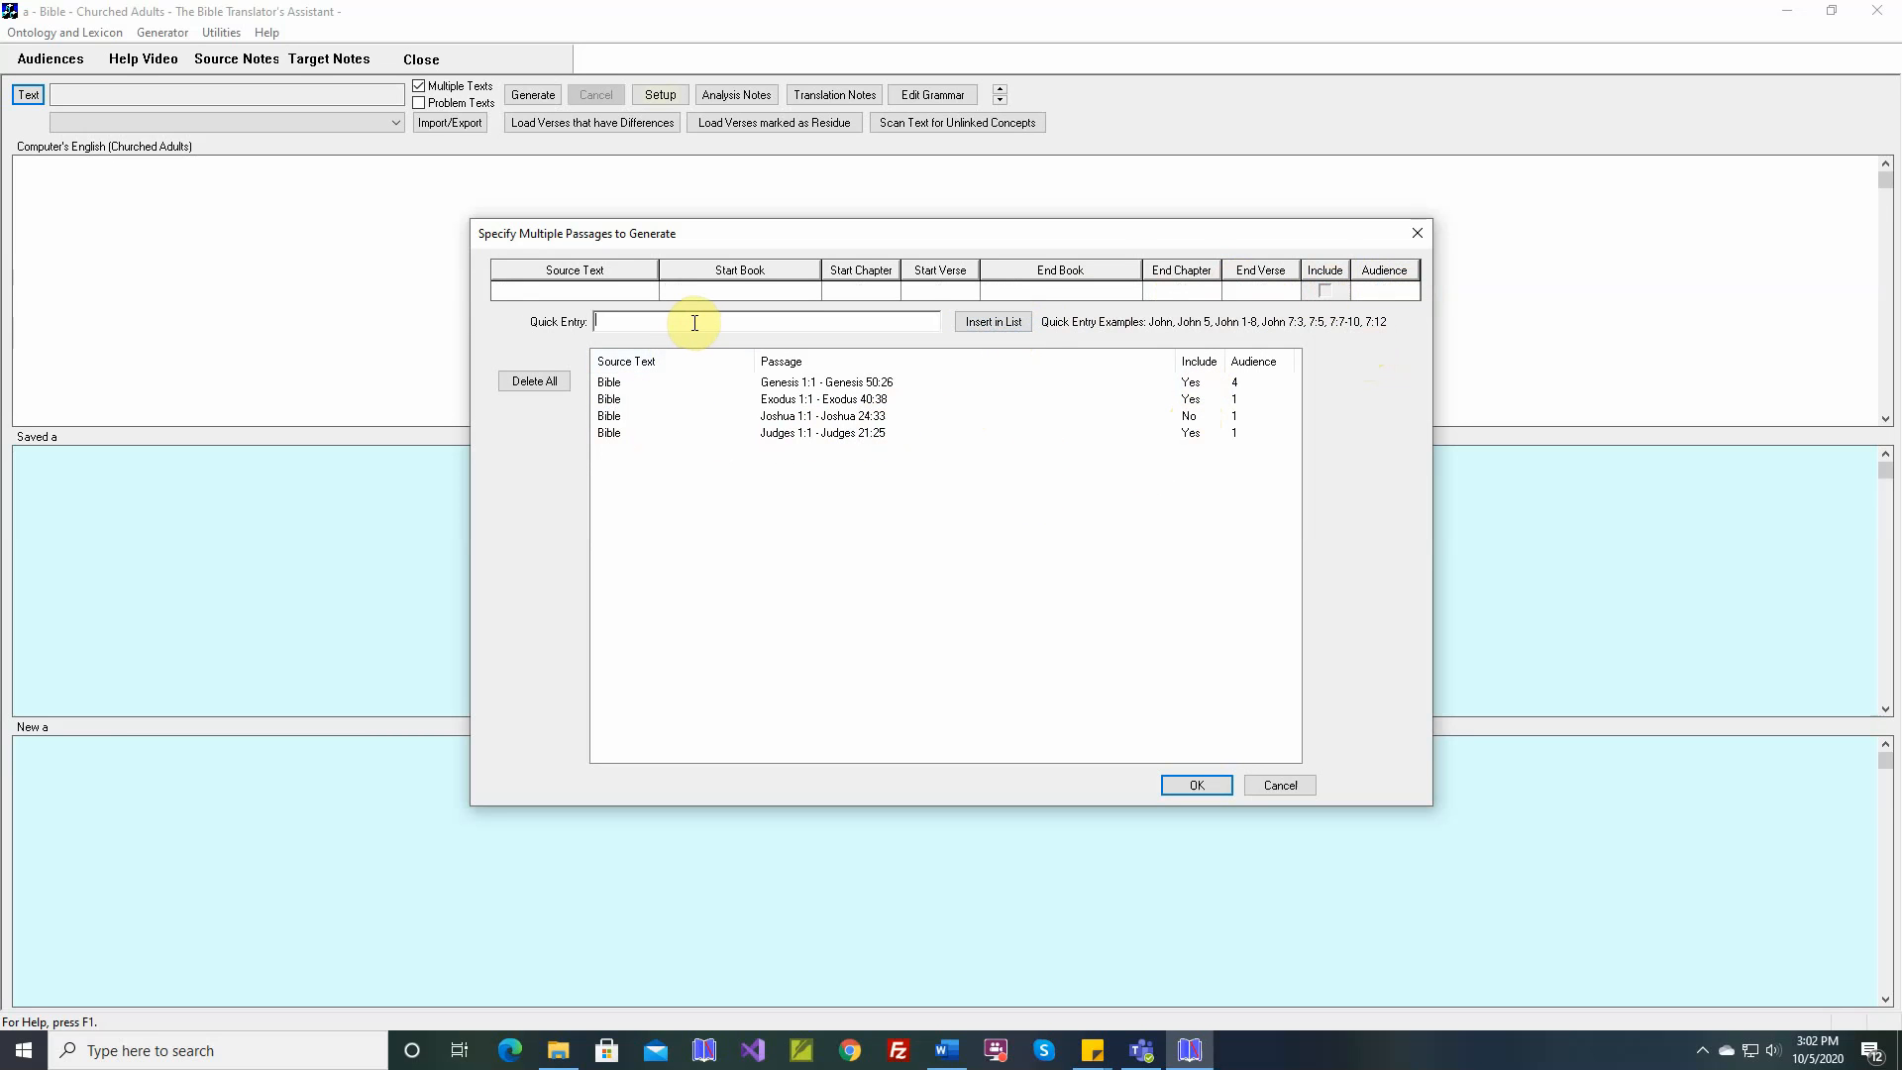
text(Genesis 1-10)
key(Return)
Add Genesis 10:1-11:12 and Genesis chapters 15-20 to the passage list as two quick entries
text(Genesis 10:1)
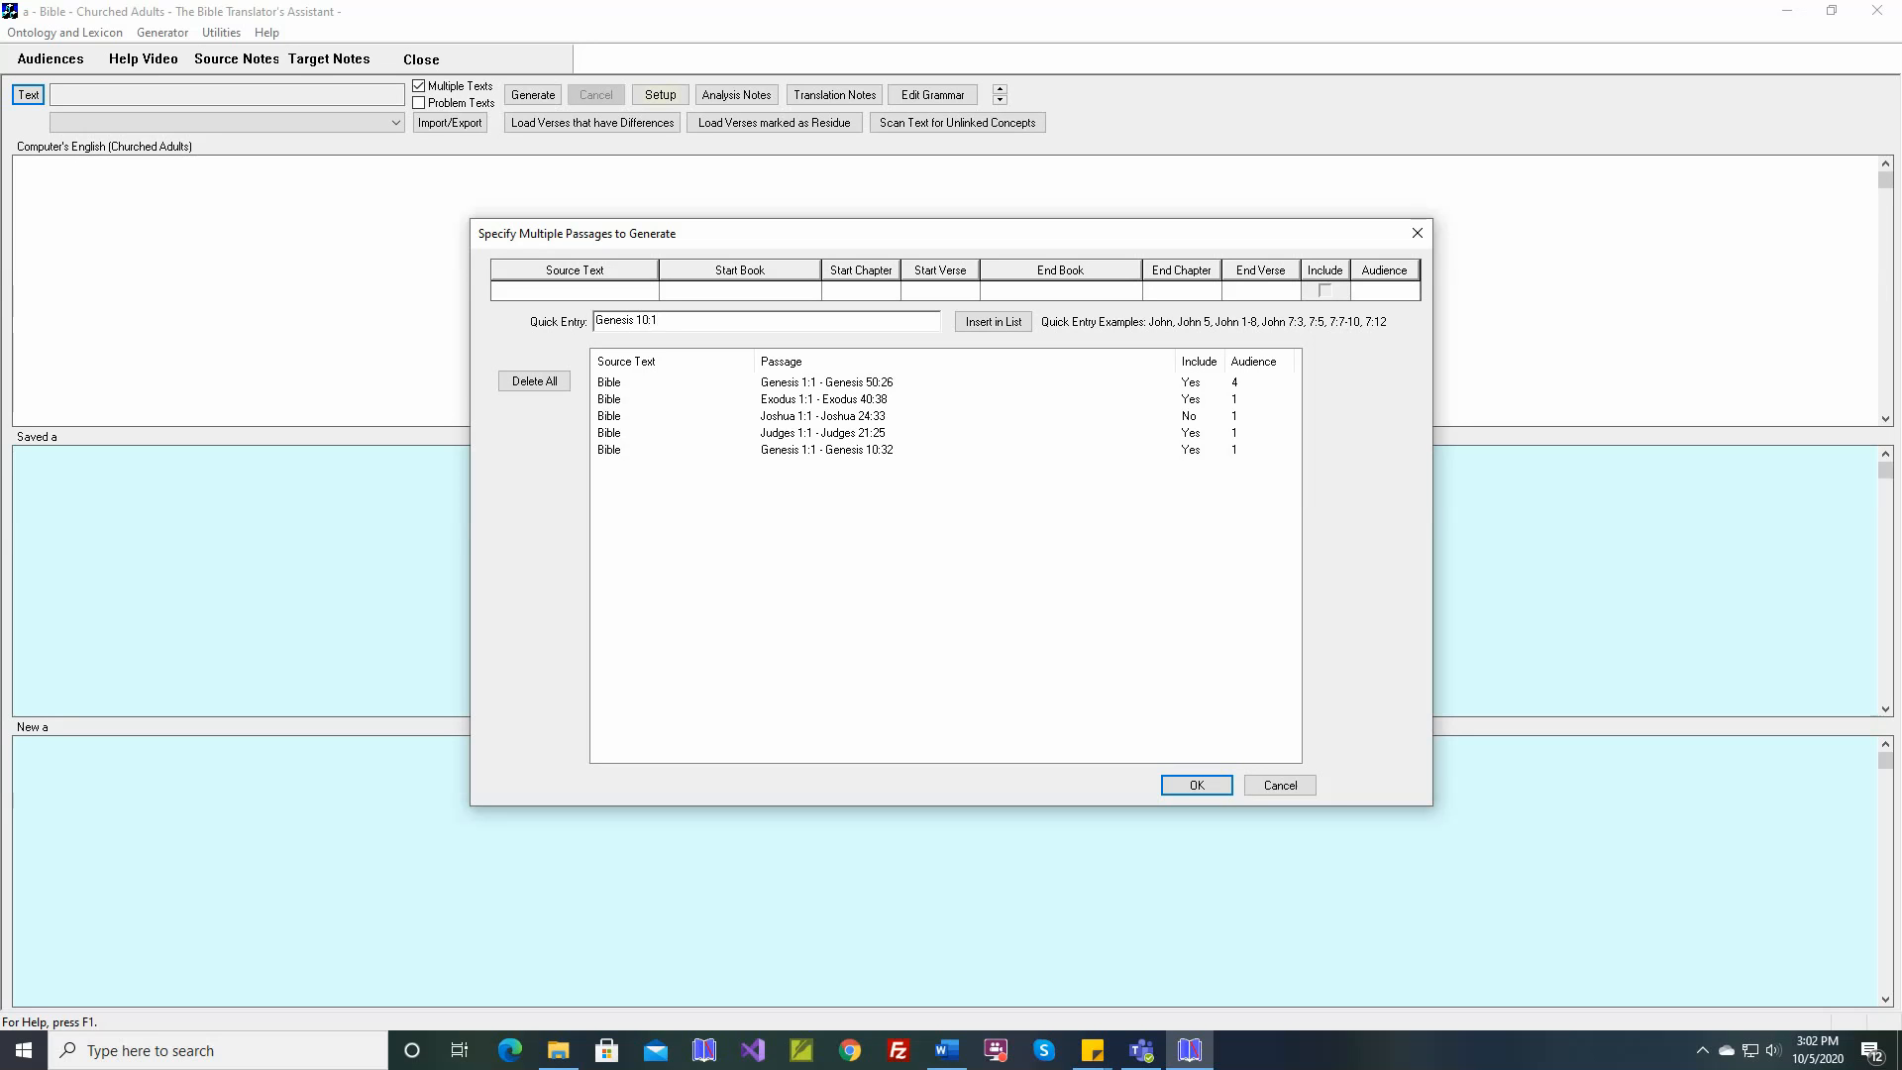
text(-11:12)
key(Return)
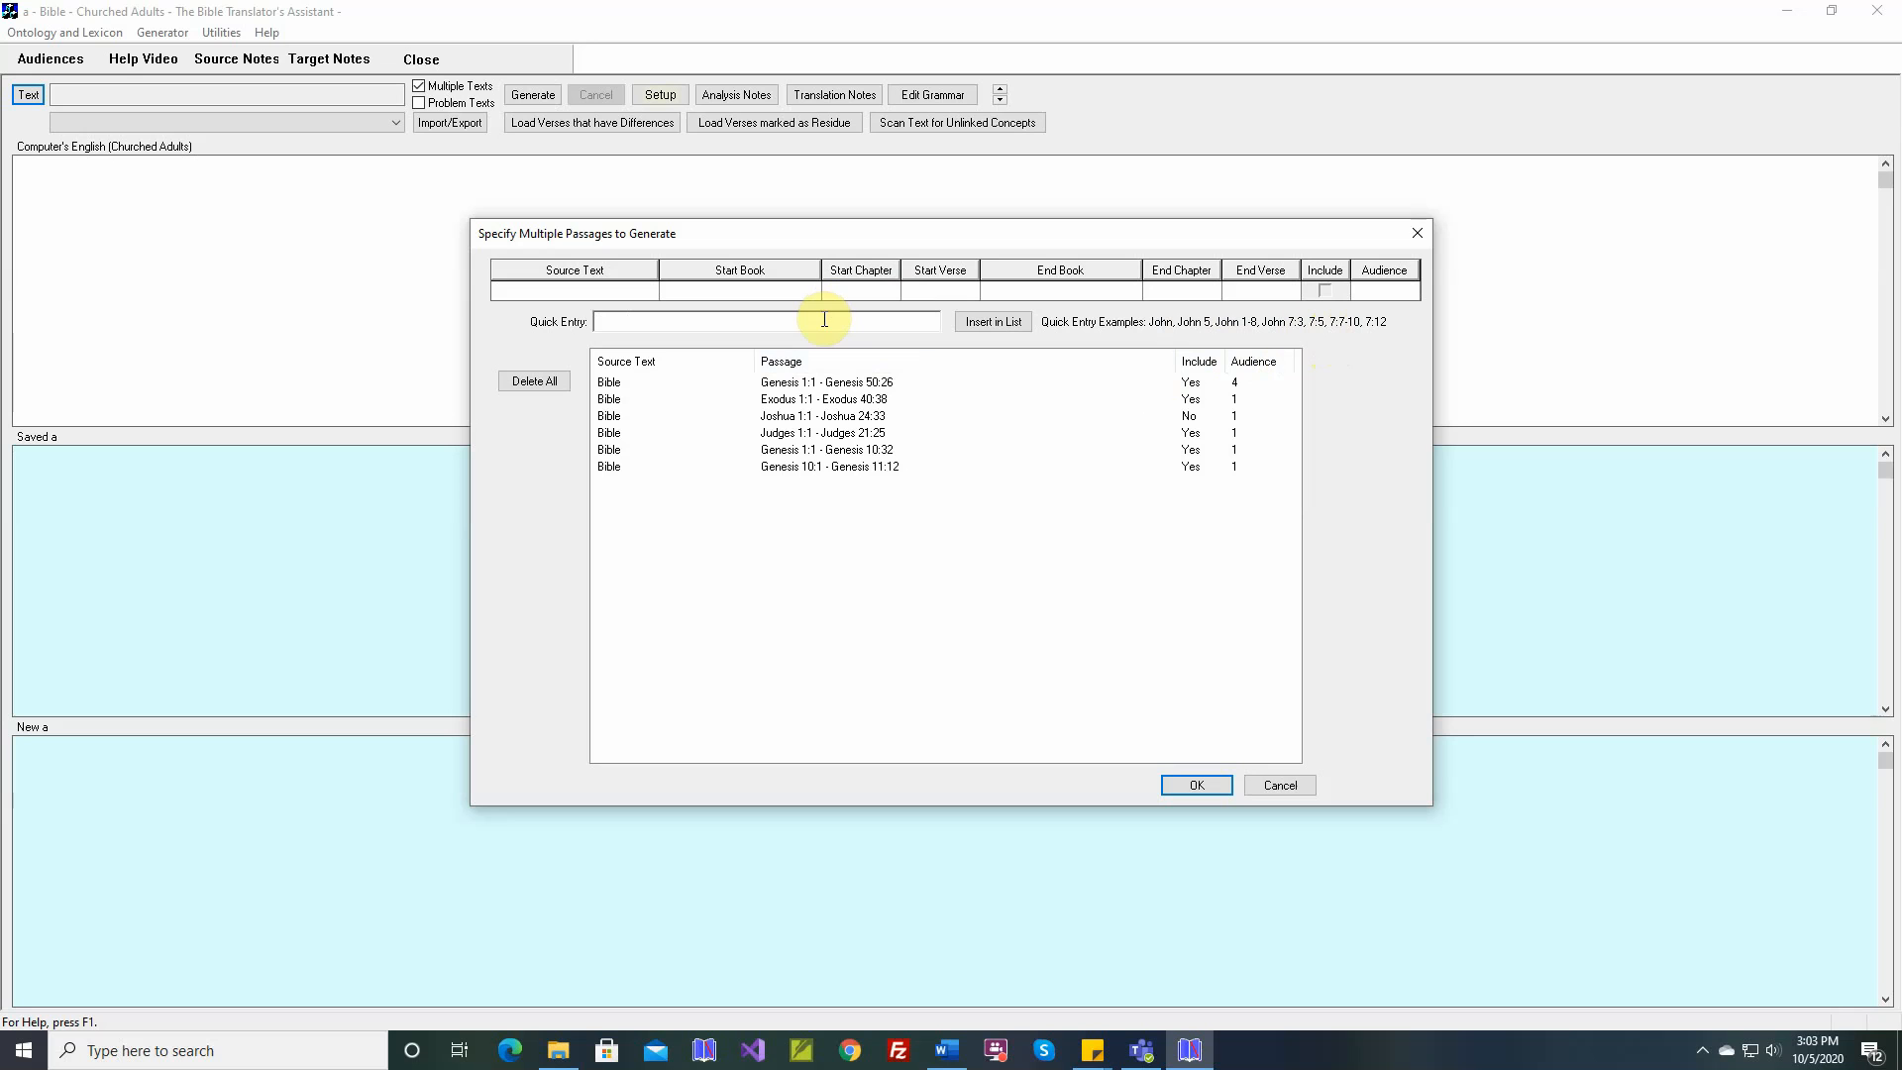
text(Genesis 15-20)
key(Return)
Add the Genesis verses 1:1, 1:5-10, 1:20-22 and 12:11-19 to the list with one quick entry
text(Genesis 1:1, 1:5-10, 1:20)
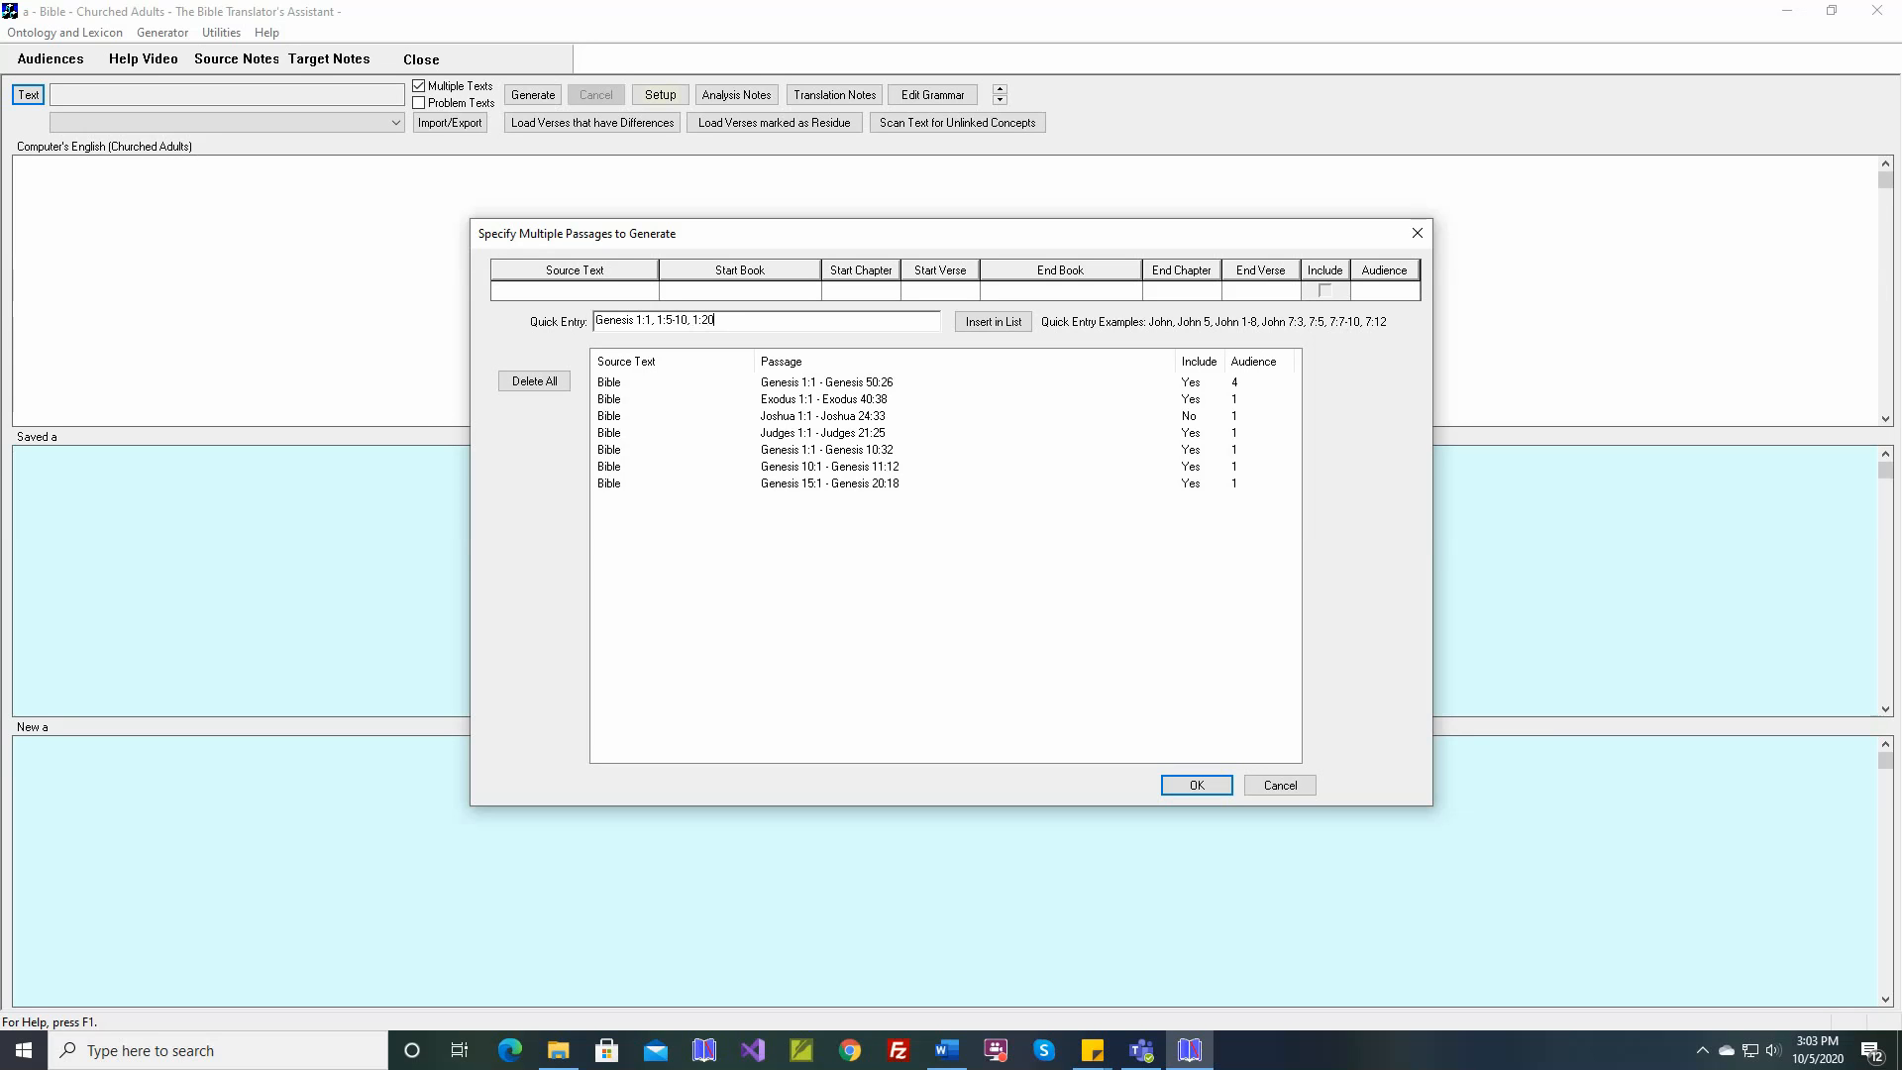
text(-22, 12:11-19)
key(Return)
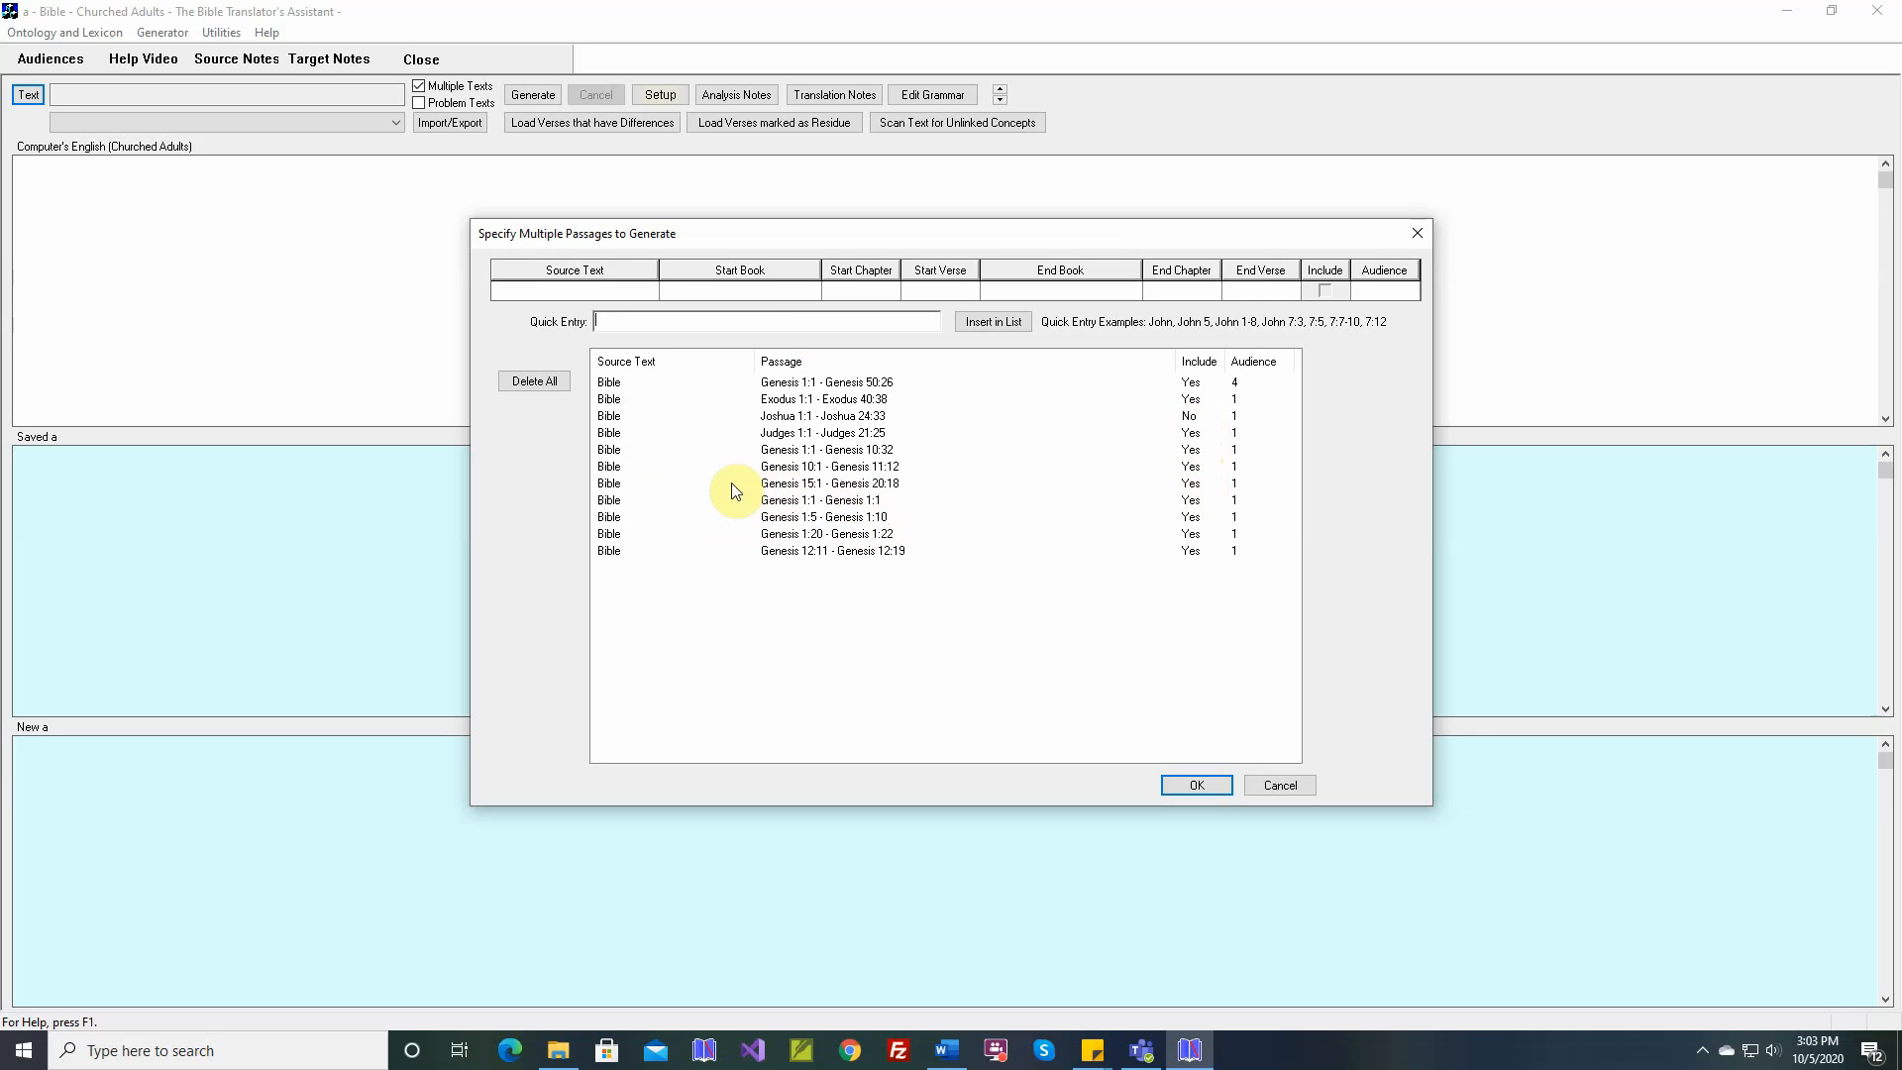
Exclude the Genesis 15:1 - 20:18 passage from generation and update it in the list
click(609, 483)
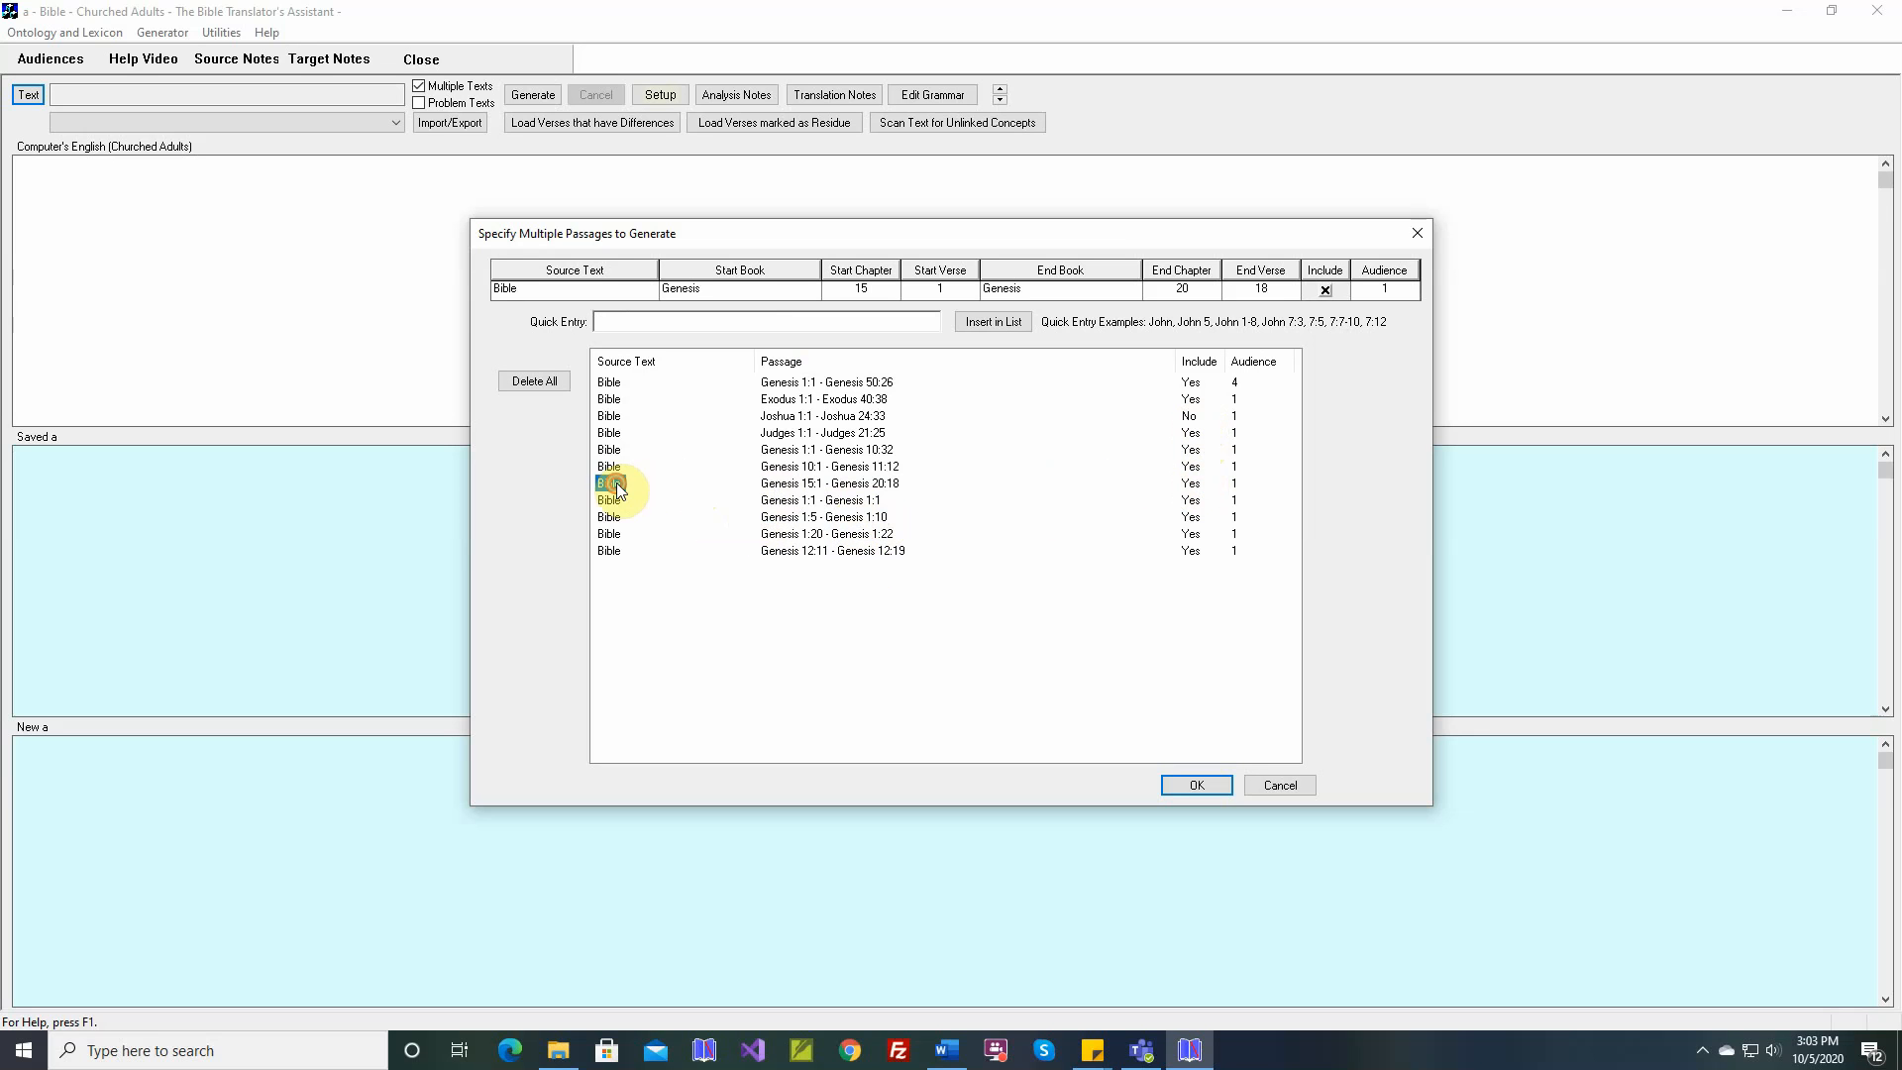
click(1326, 289)
click(1005, 323)
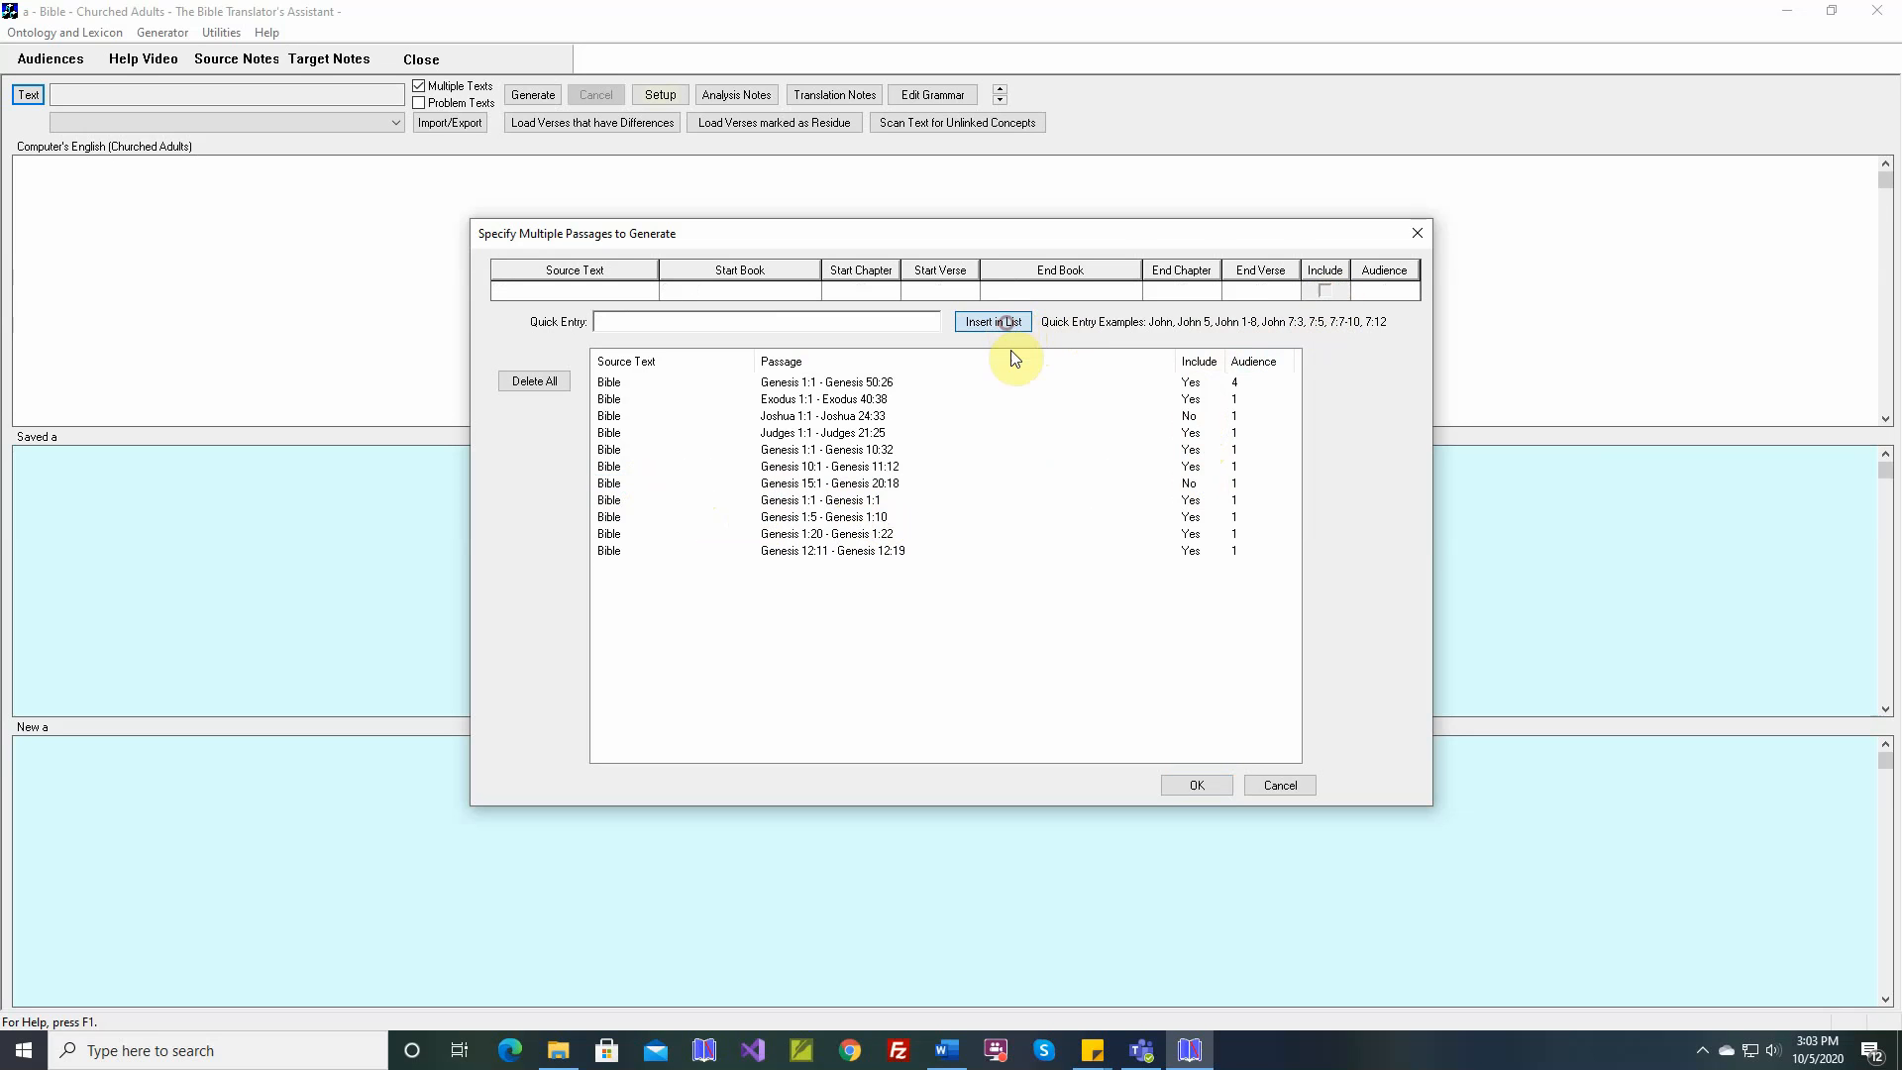
Delete the Genesis 15:1 - 20:18 passage and accept the multiple-texts list
click(619, 483)
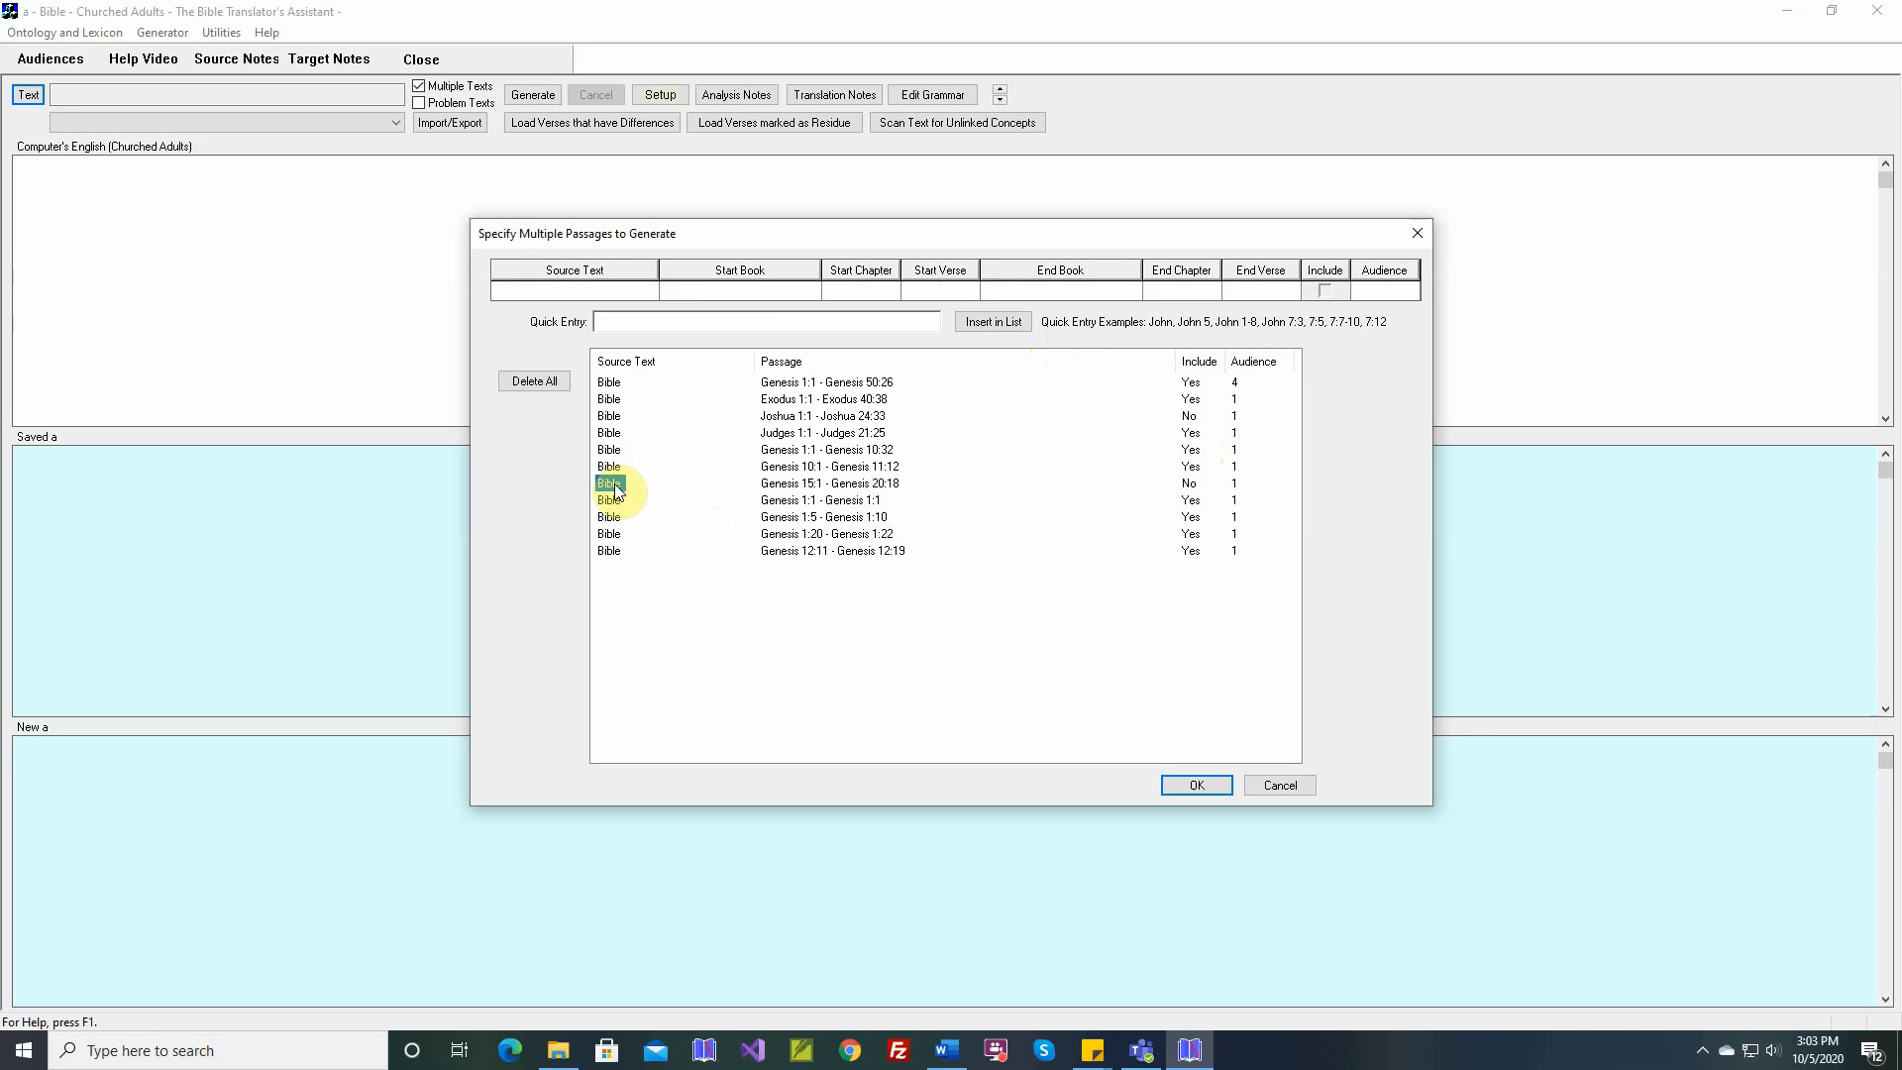
key(Delete)
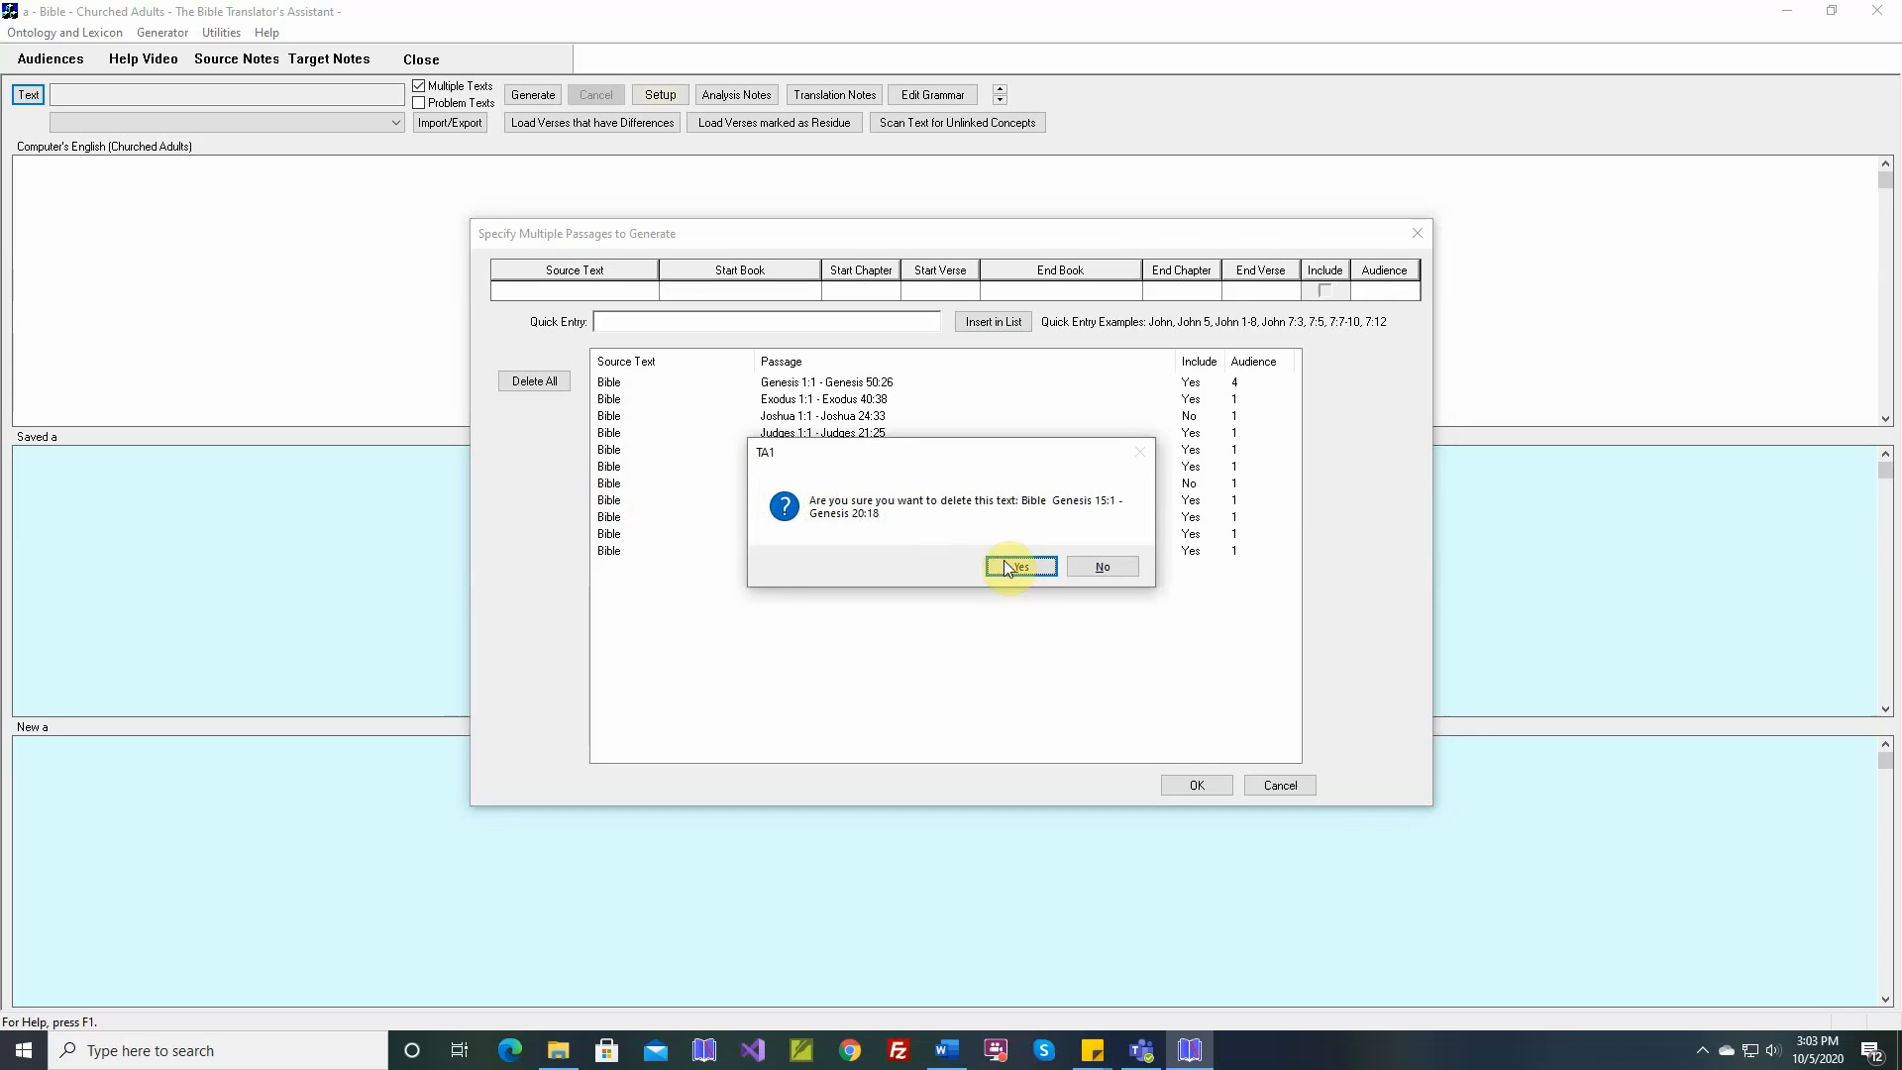
click(1005, 567)
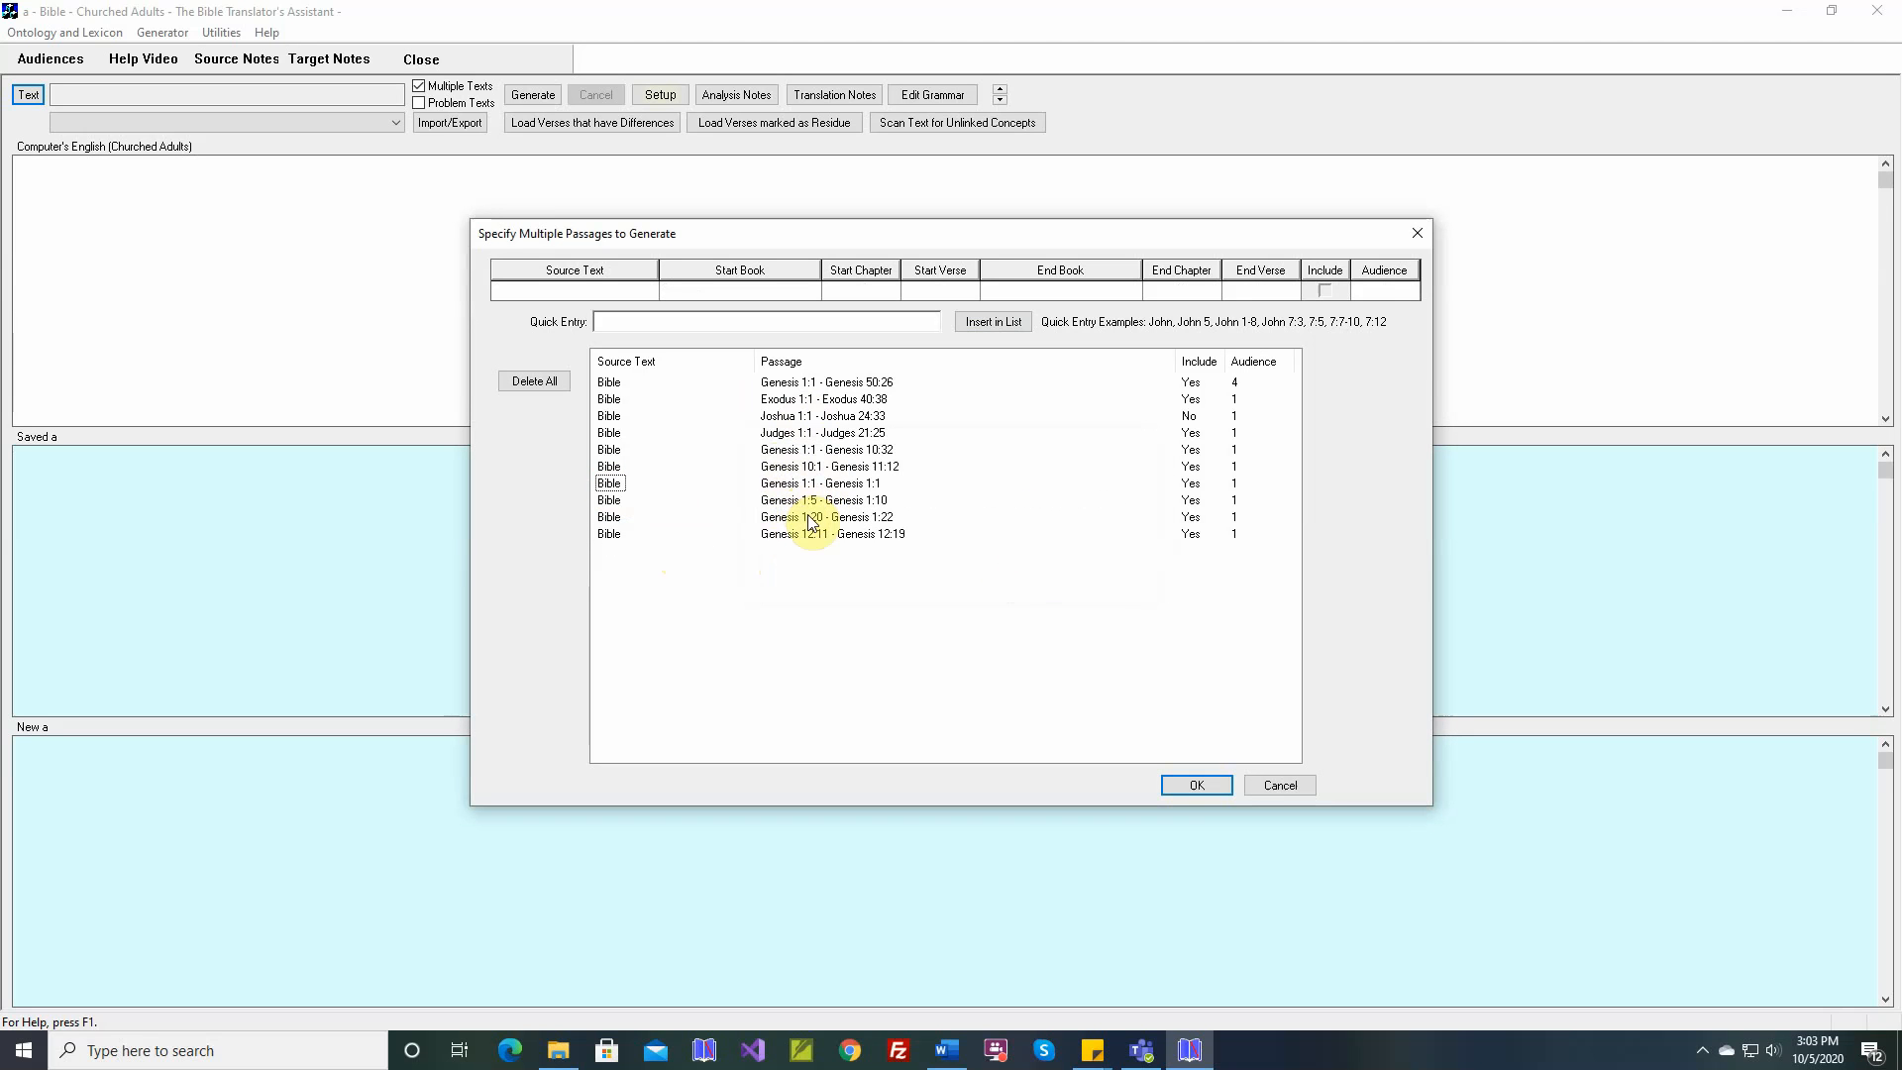
click(1181, 783)
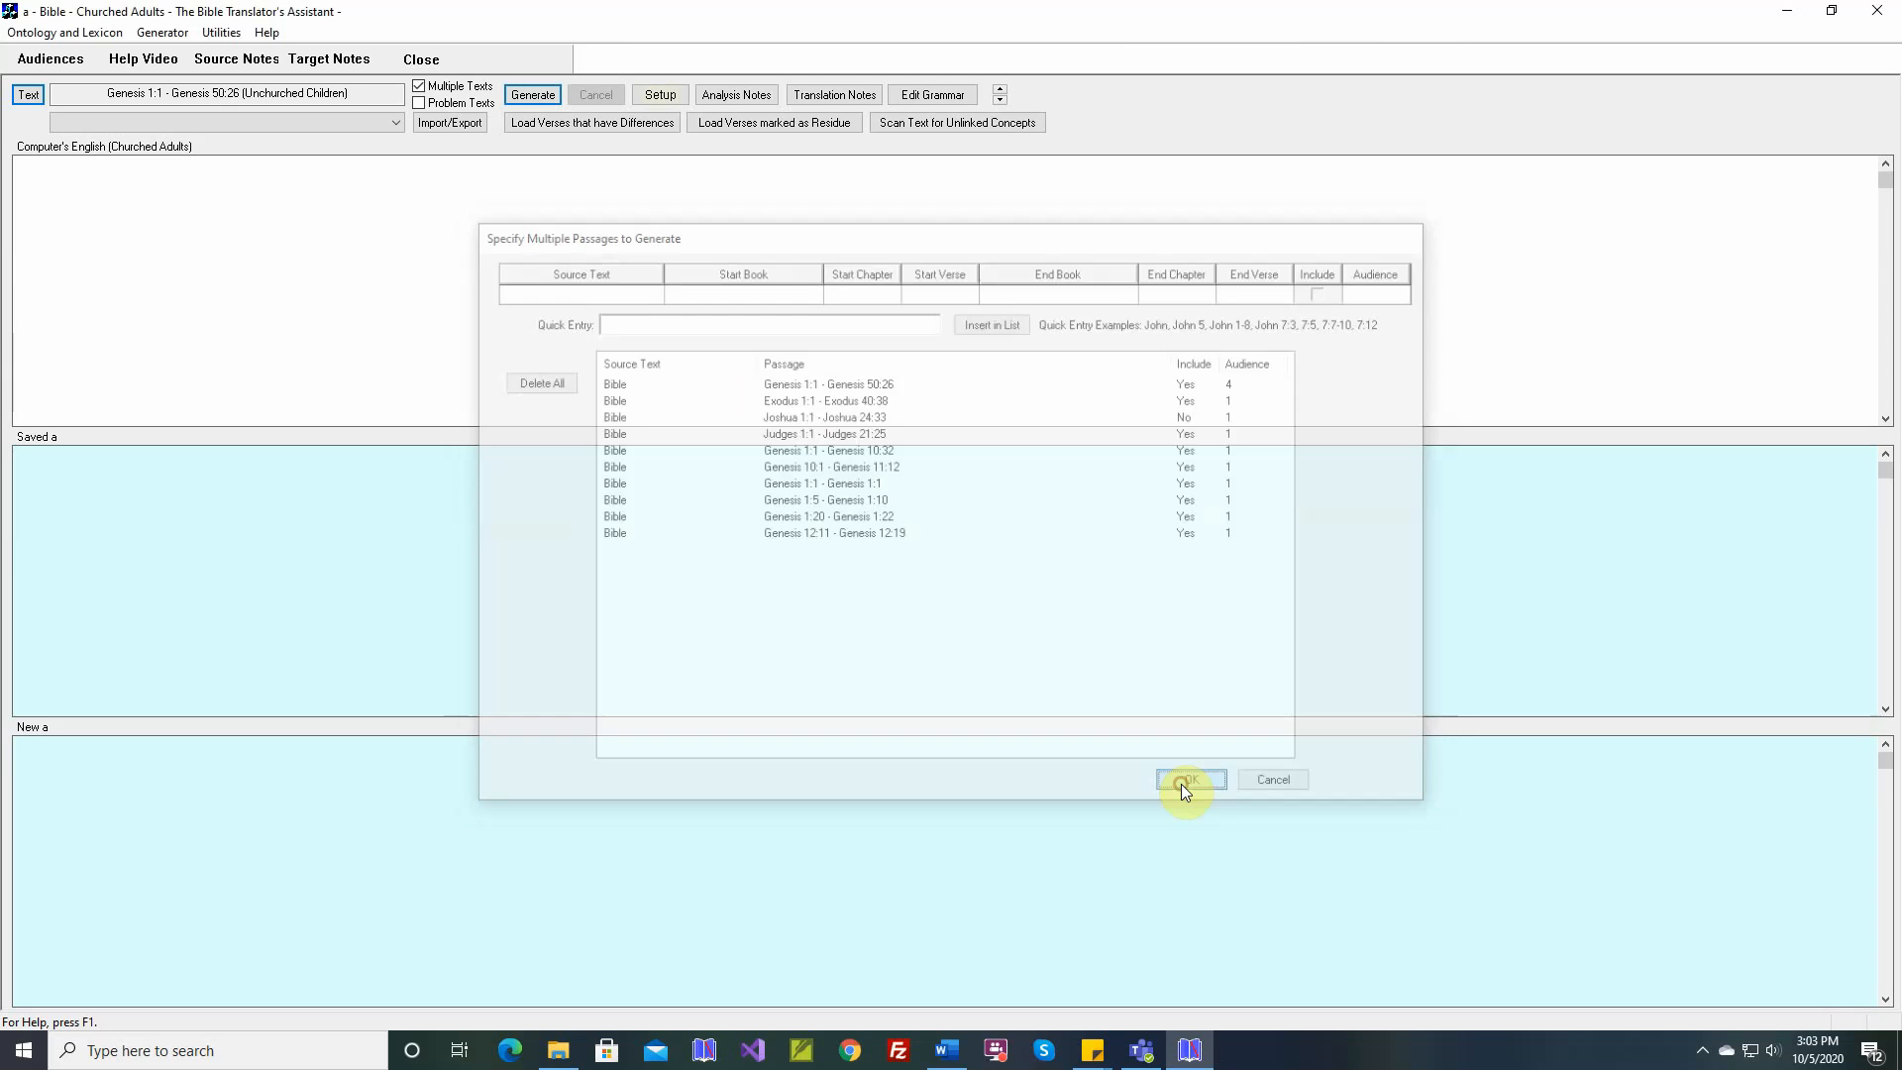
Switch to Problem Texts and add Genesis 1:1, 1:10, 2:15 and 3:22 to its list through quick entry
click(420, 103)
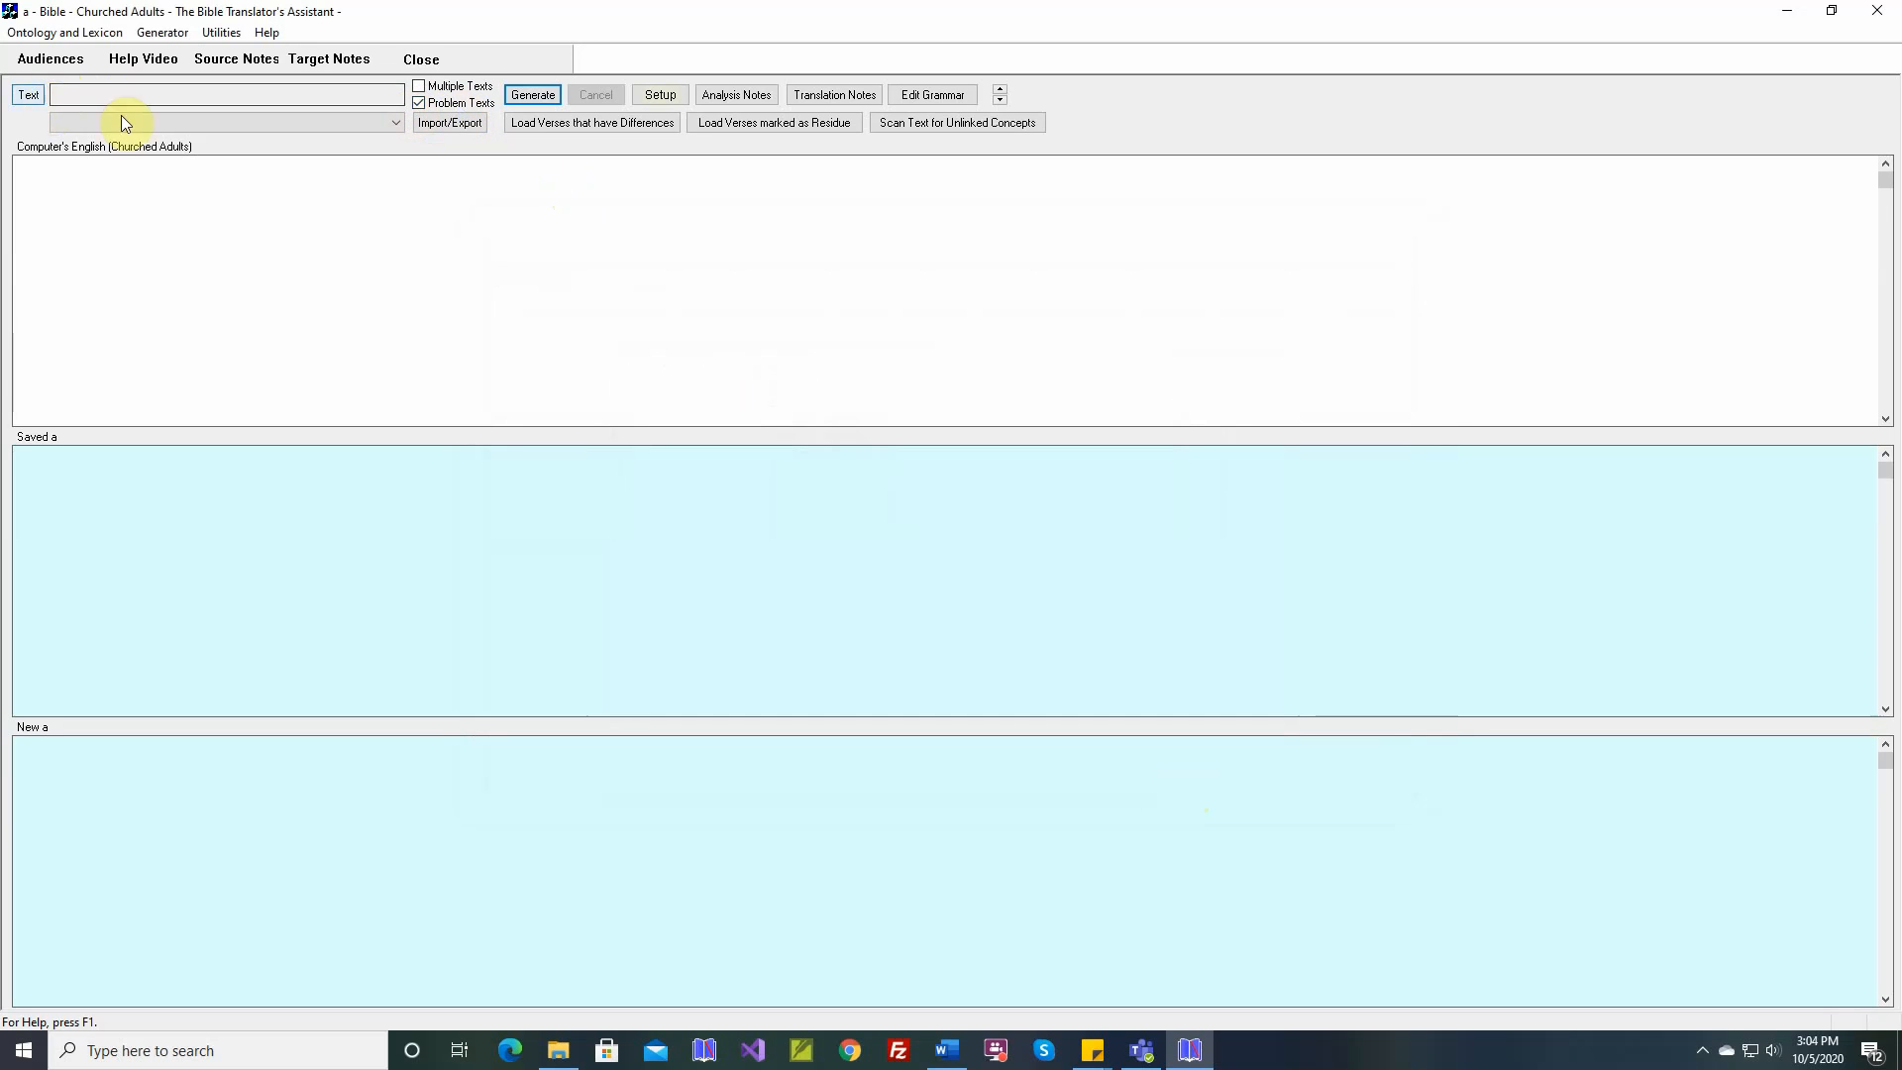
click(30, 95)
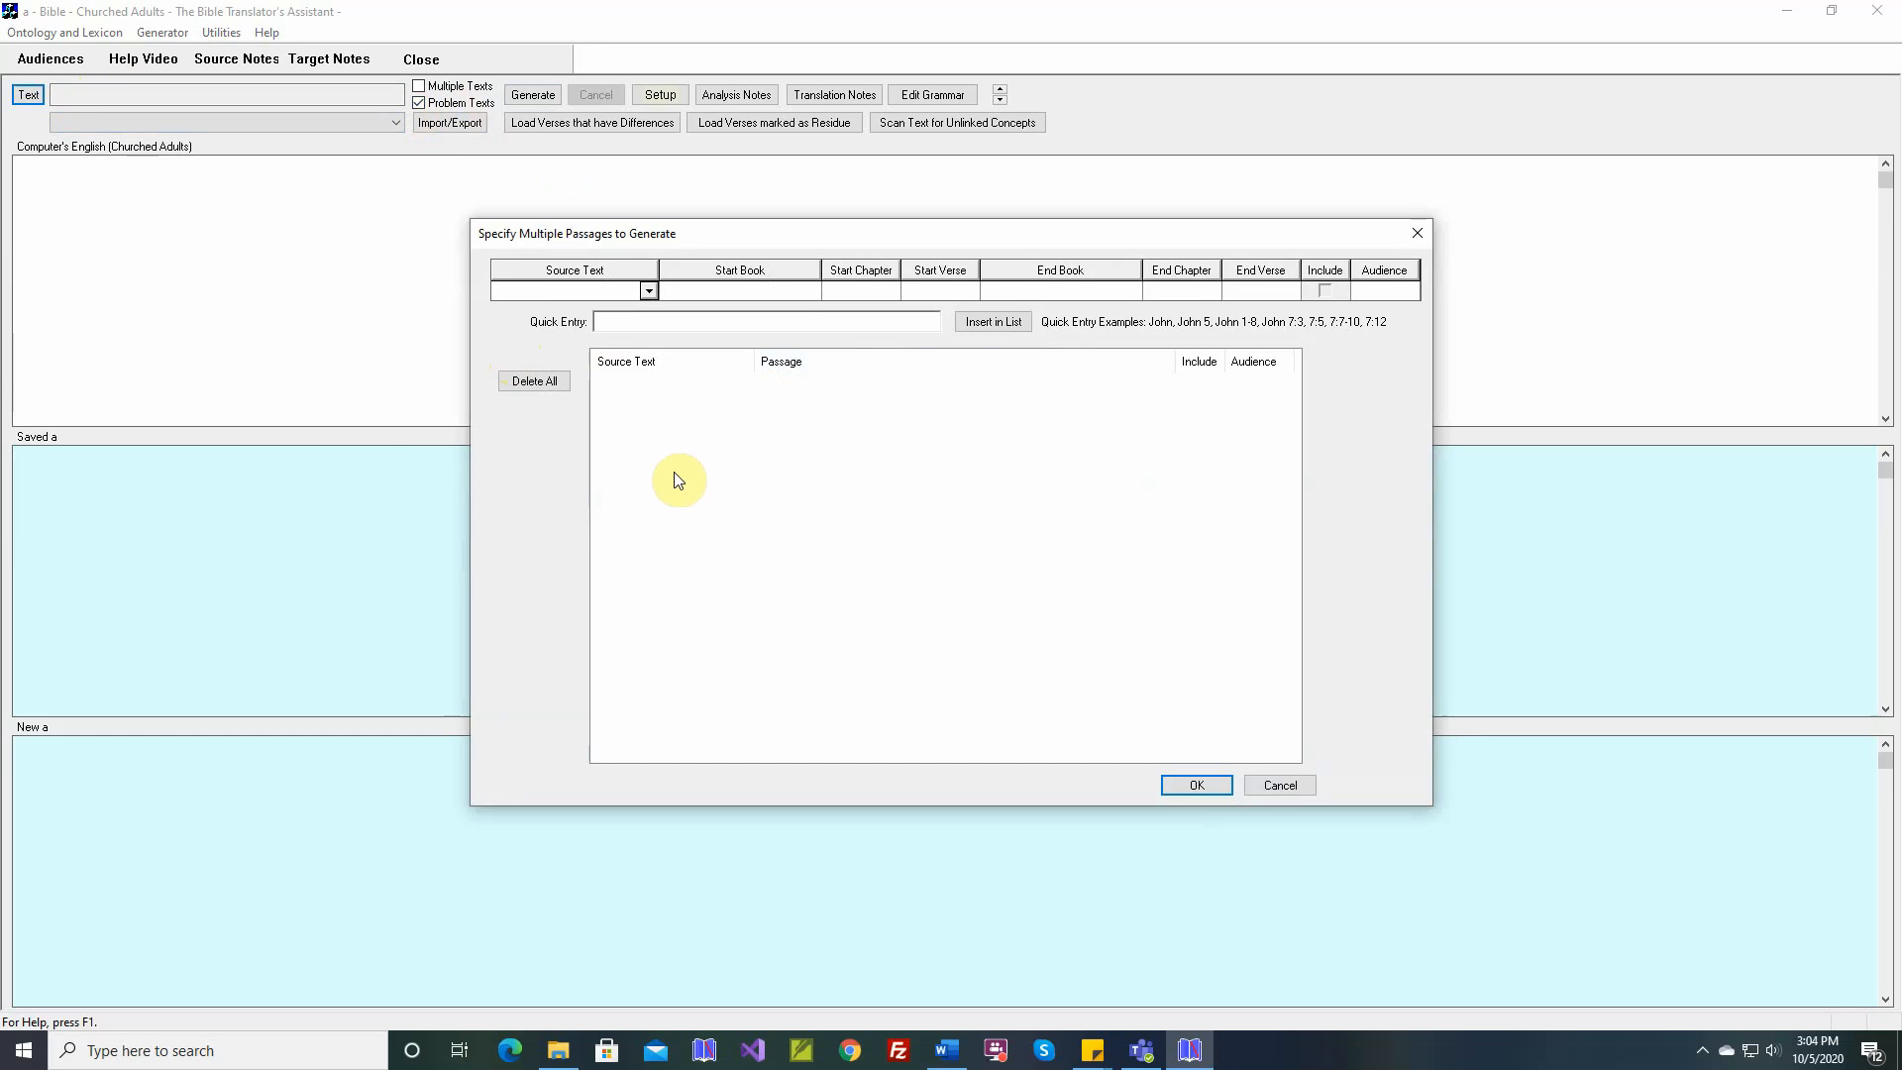
click(712, 322)
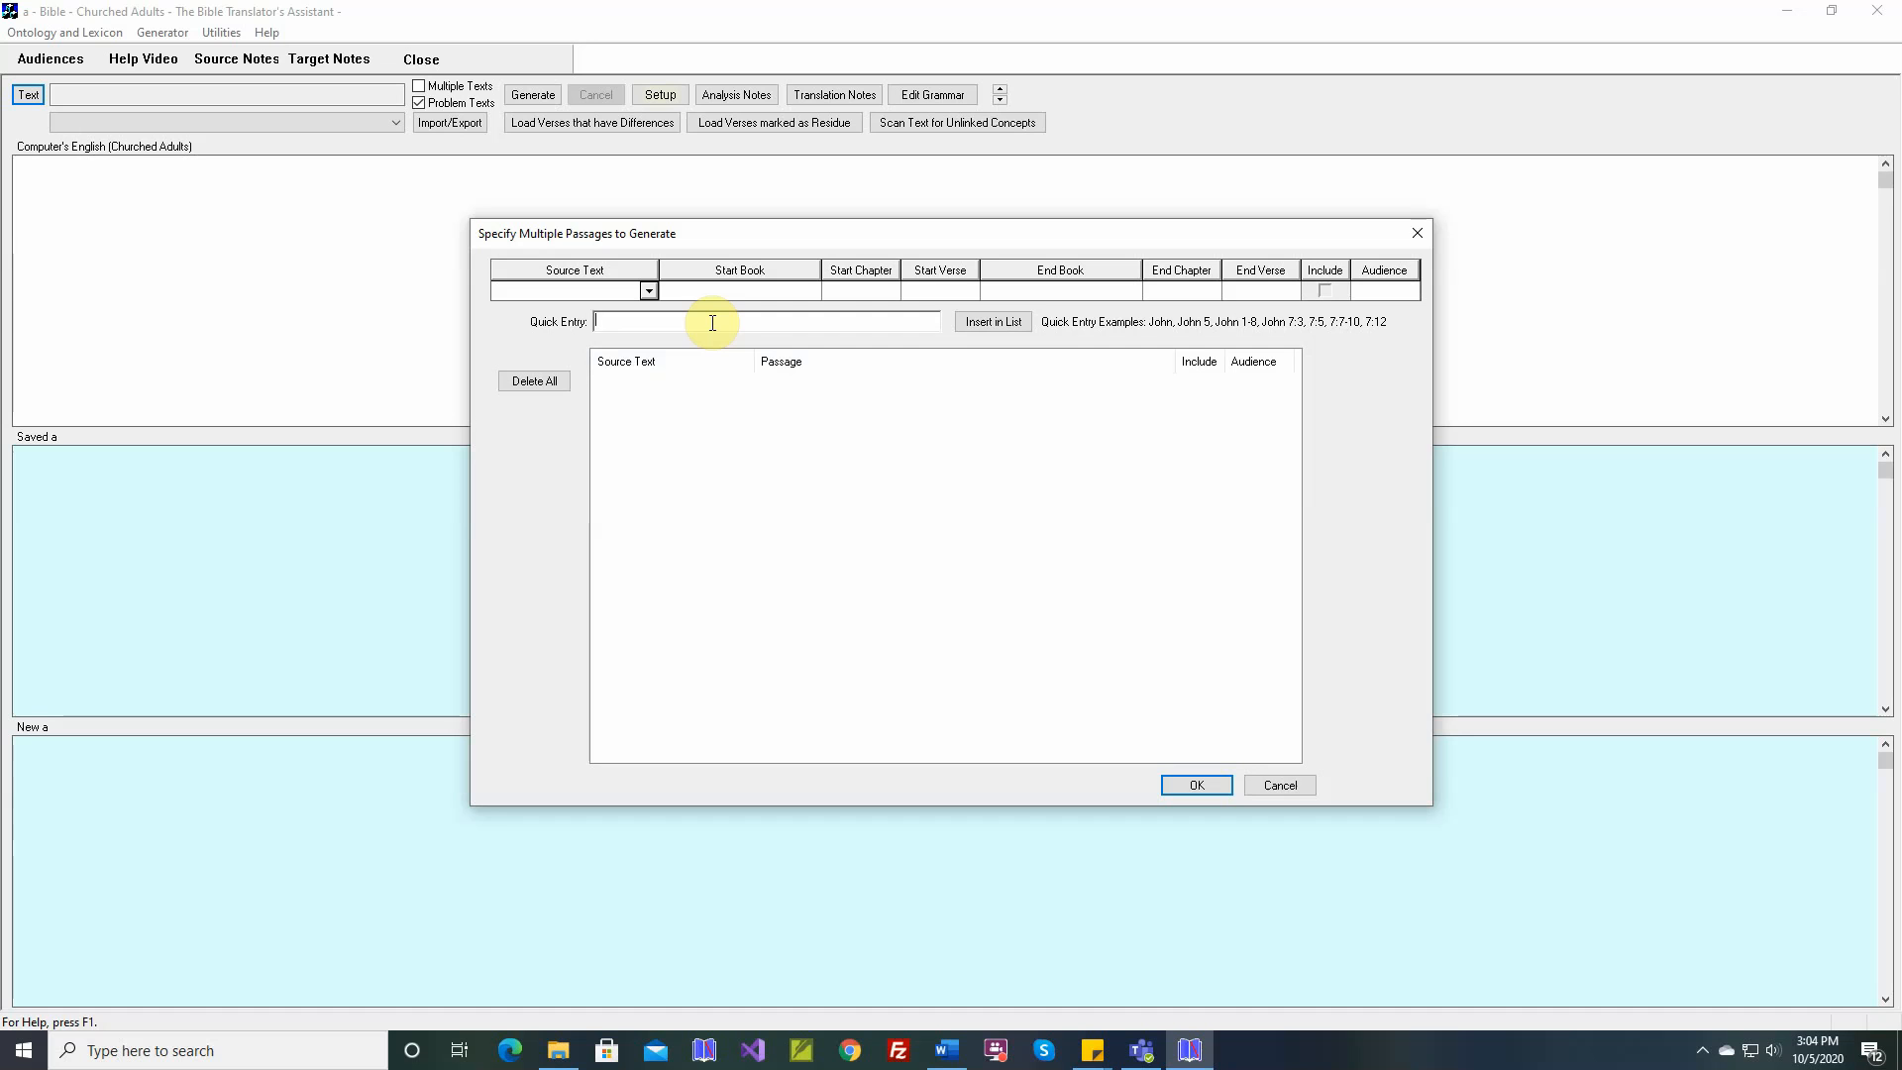
text(Genesis 1:1, 1:1)
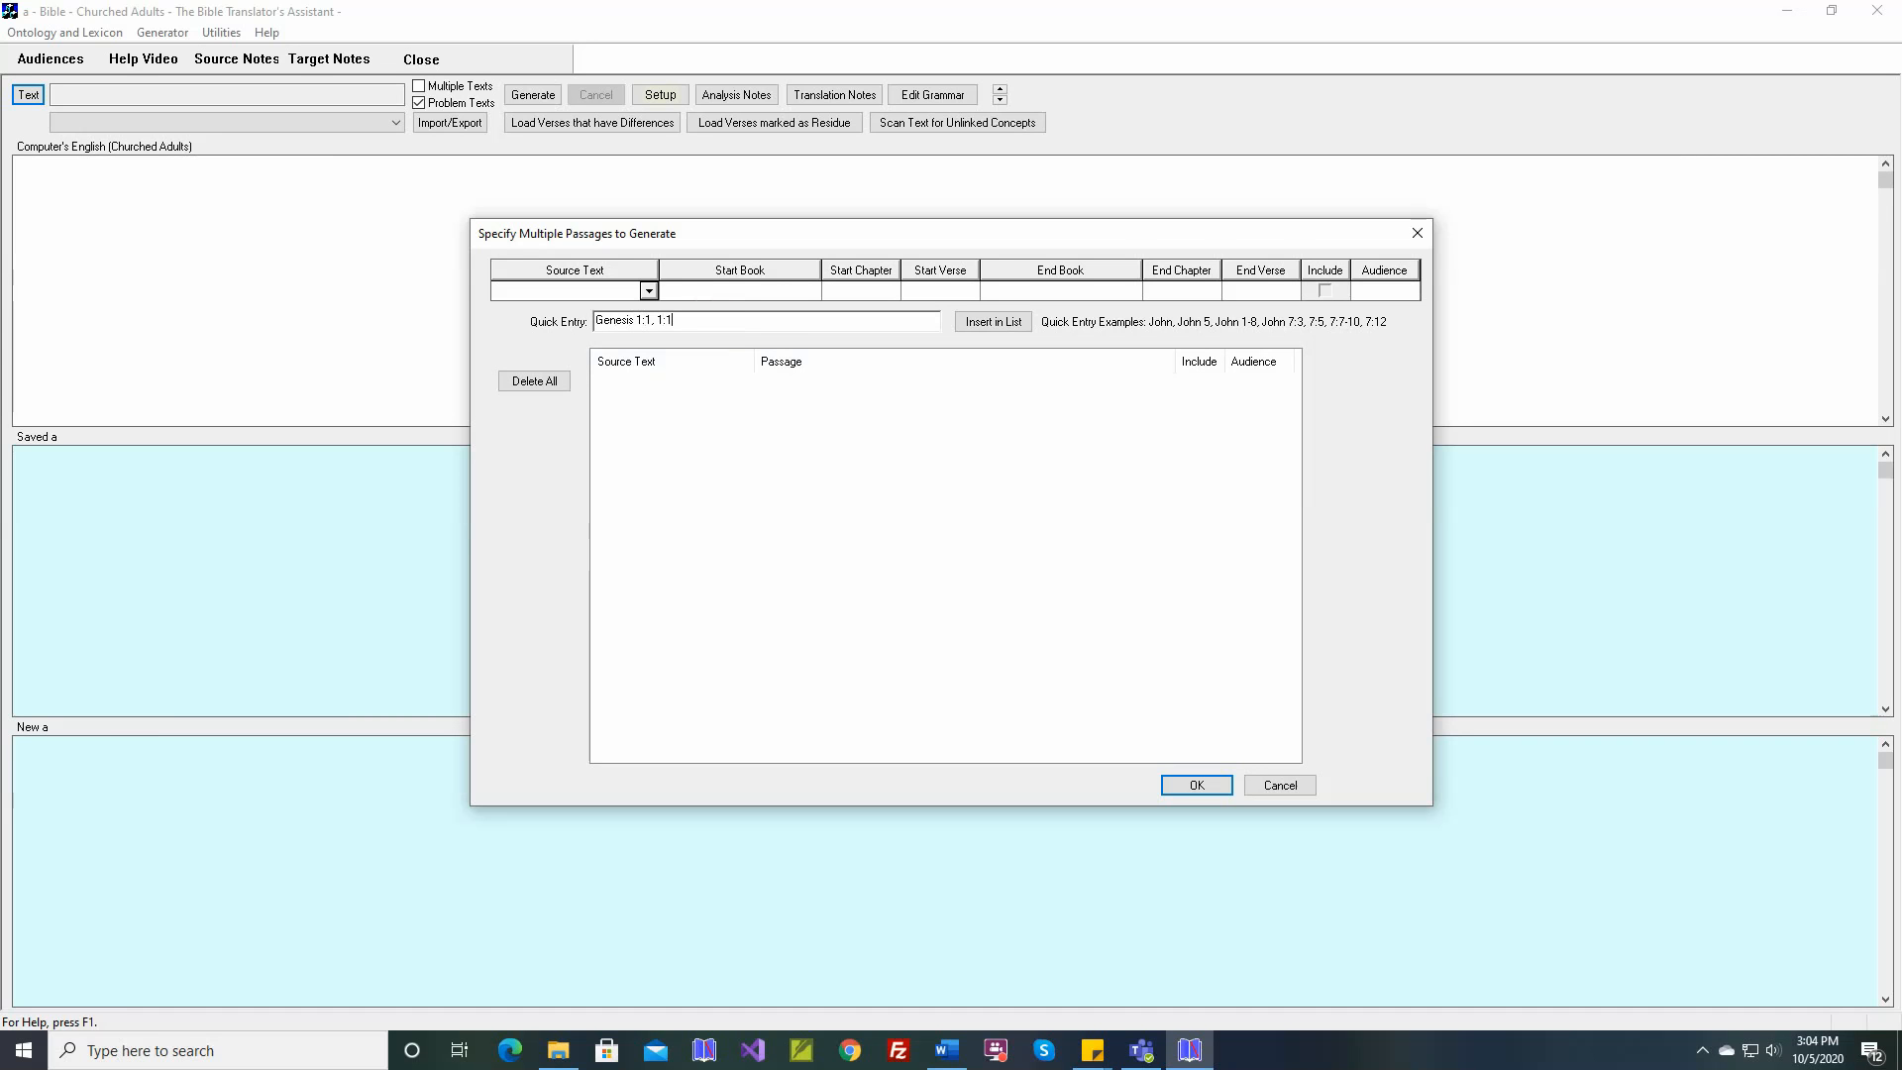
text(0, 2:15, 3:22)
key(Return)
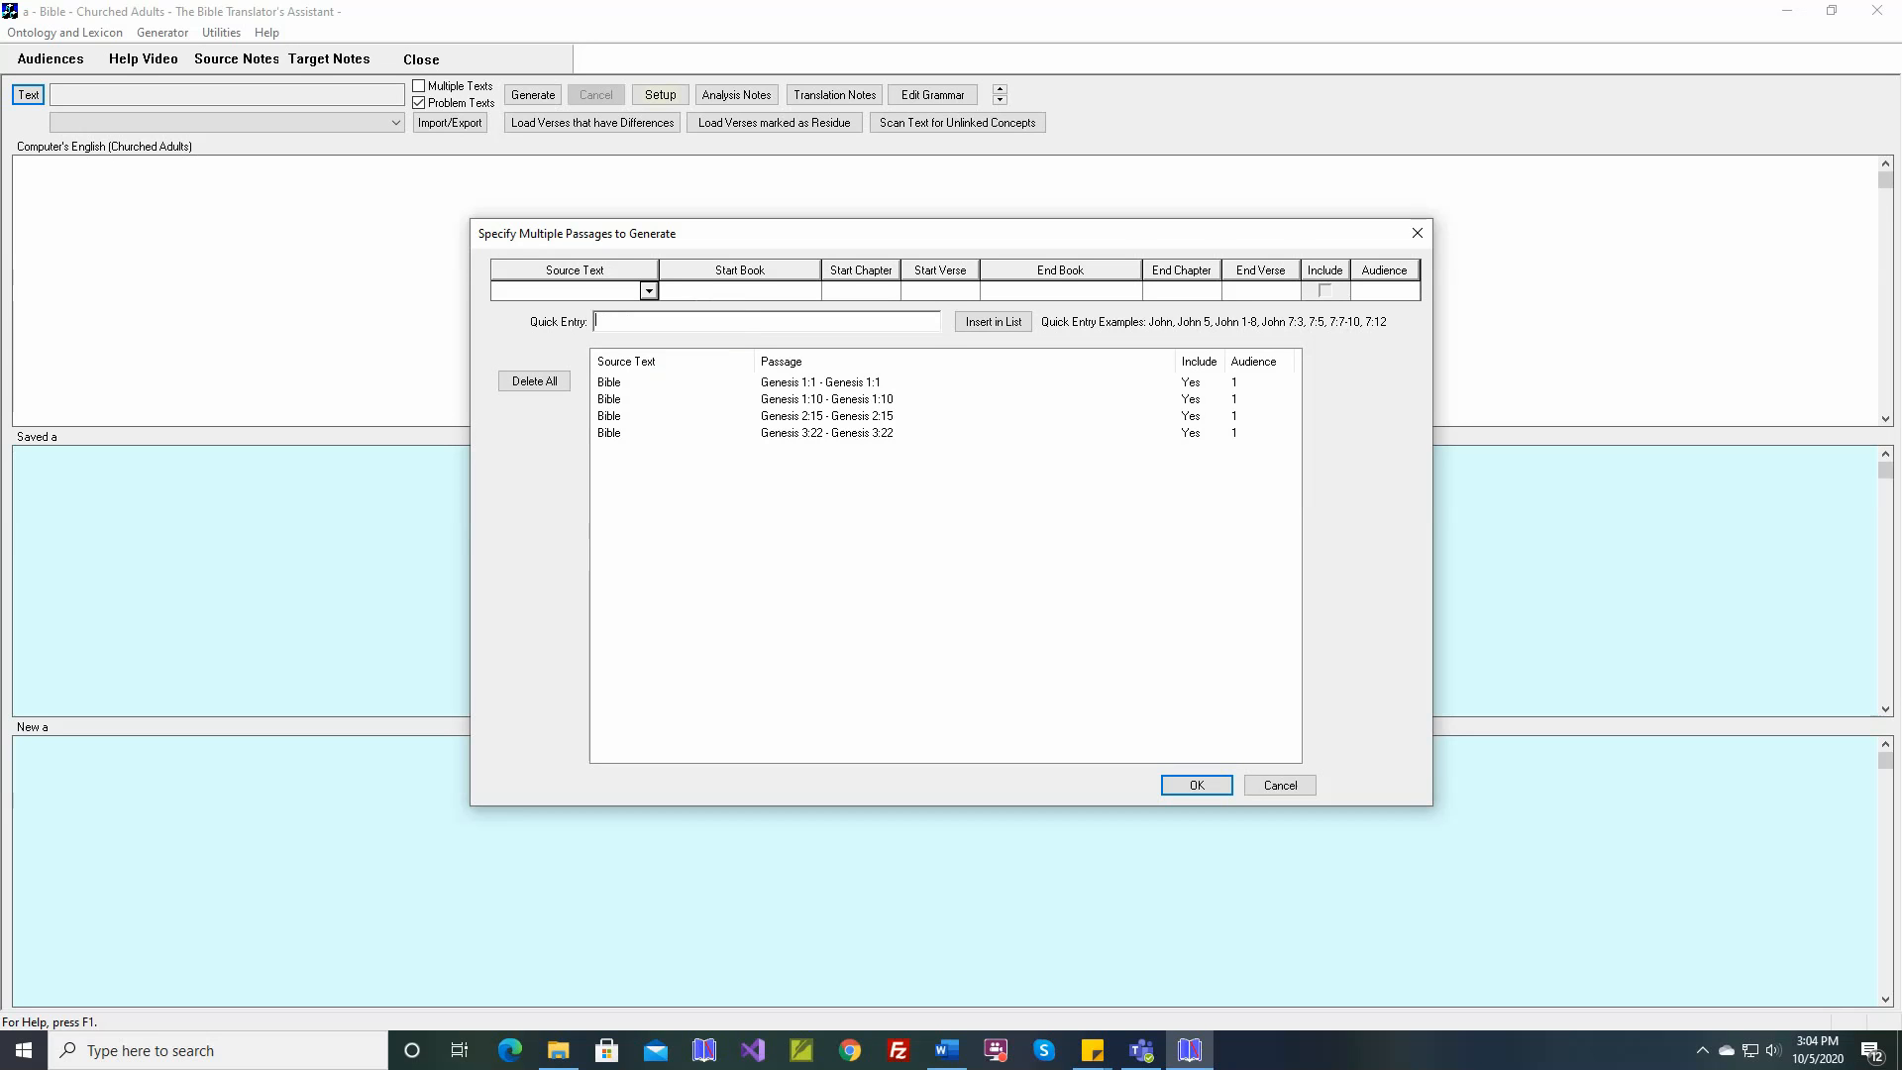
Add the single verse Genesis 1:5 from the Bible to the problem texts list using the reference fields
click(648, 291)
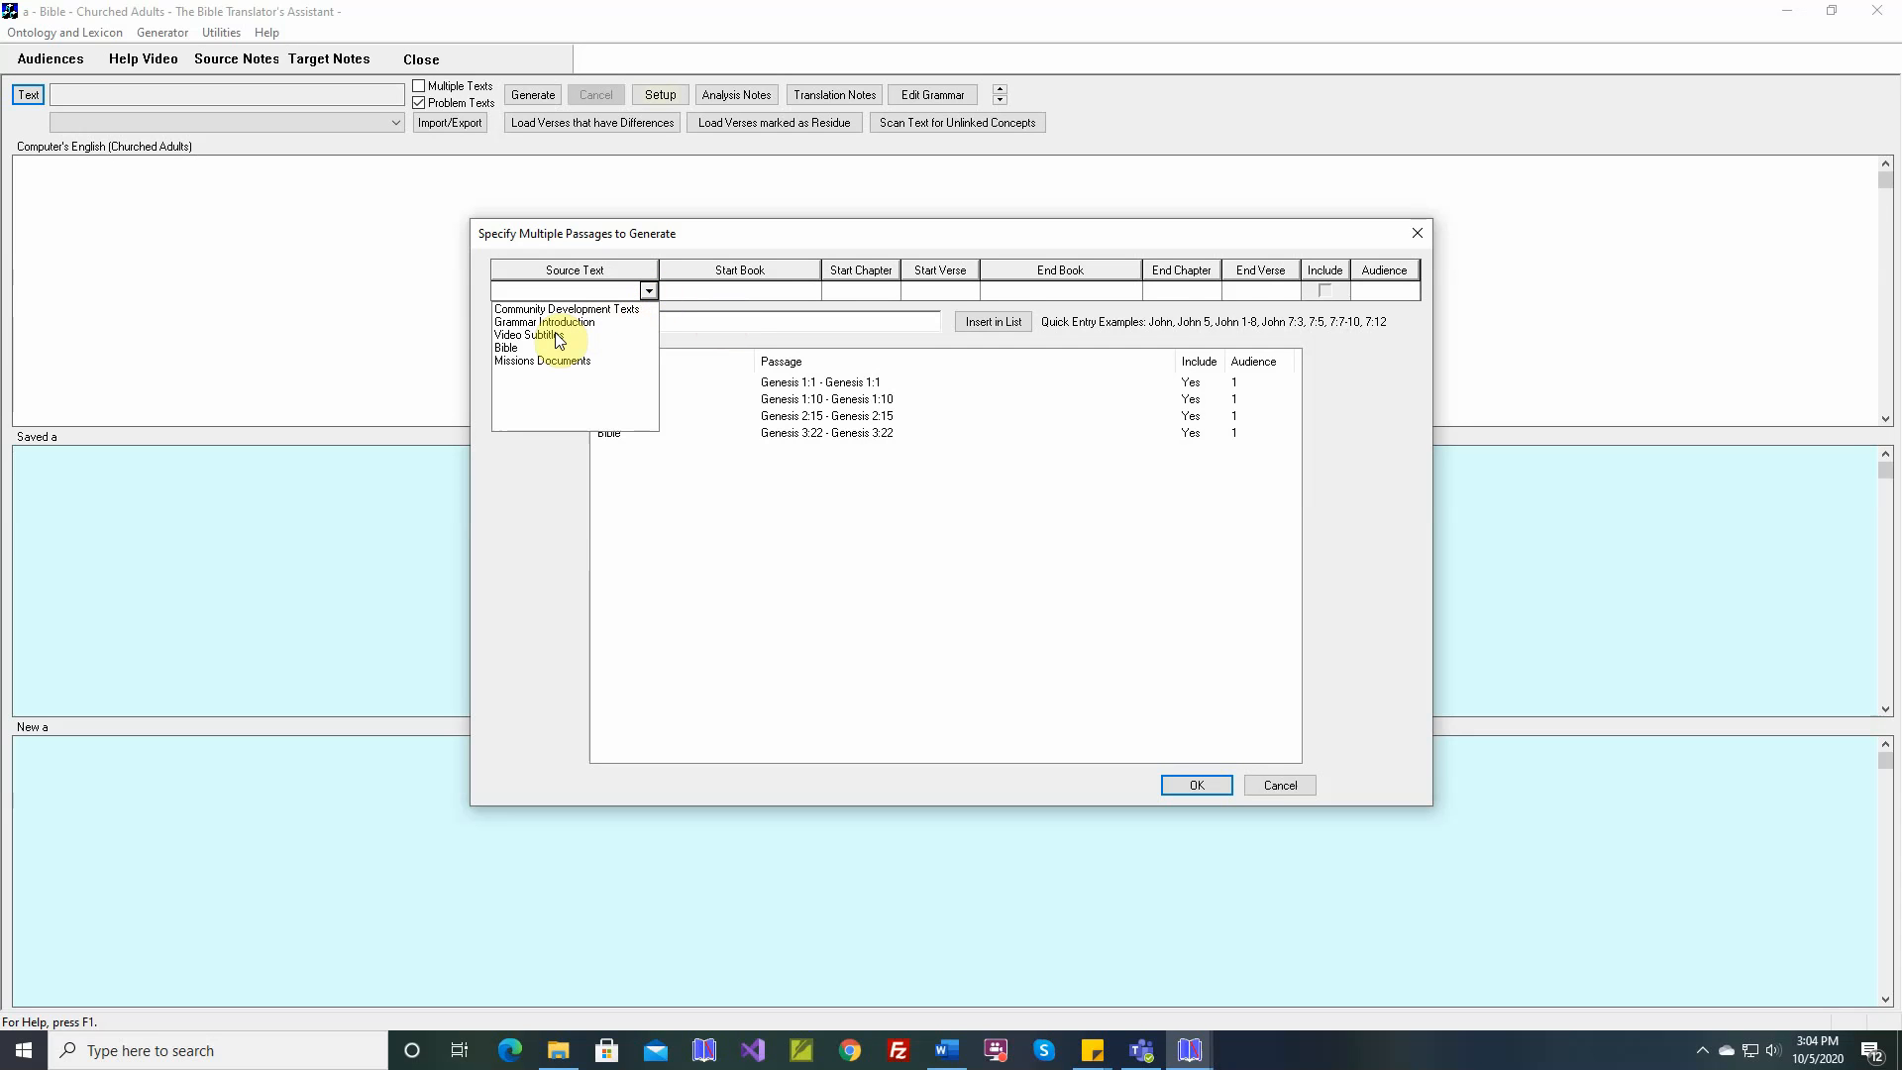
click(511, 348)
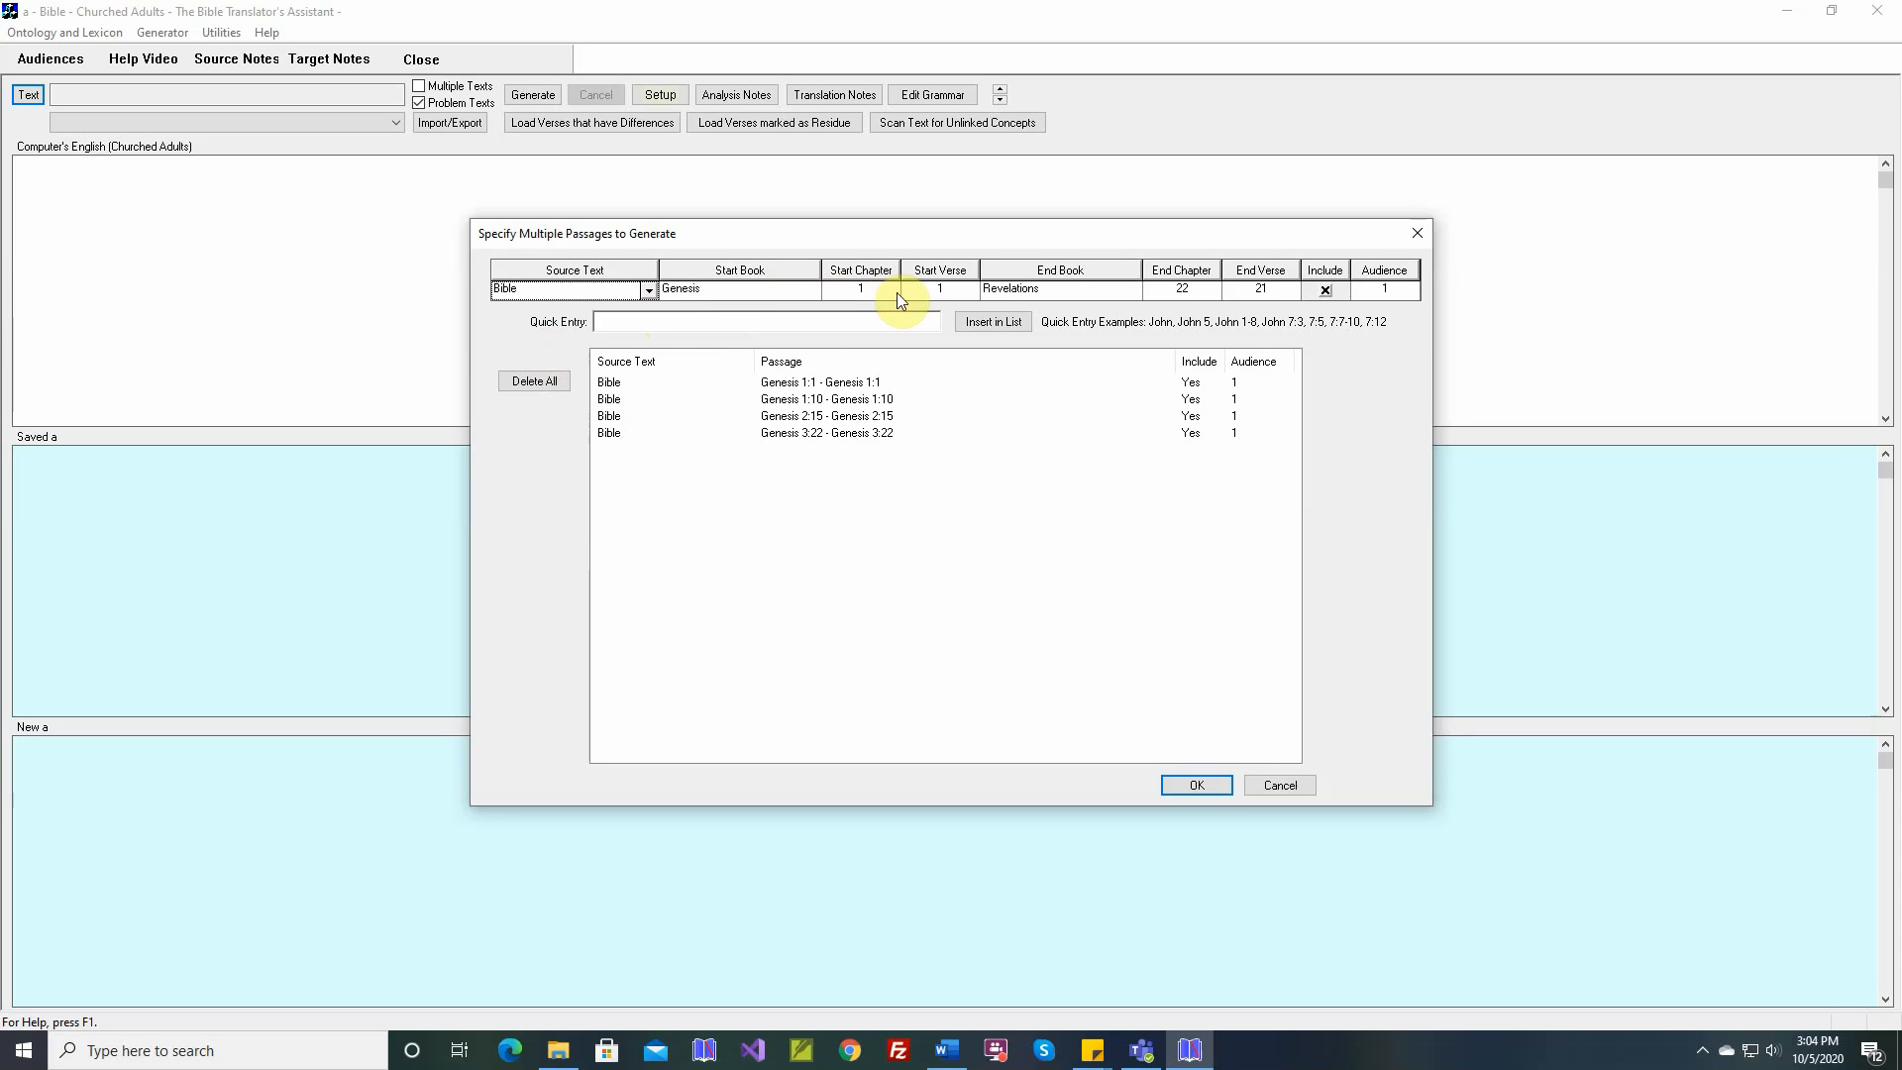
click(968, 289)
click(919, 358)
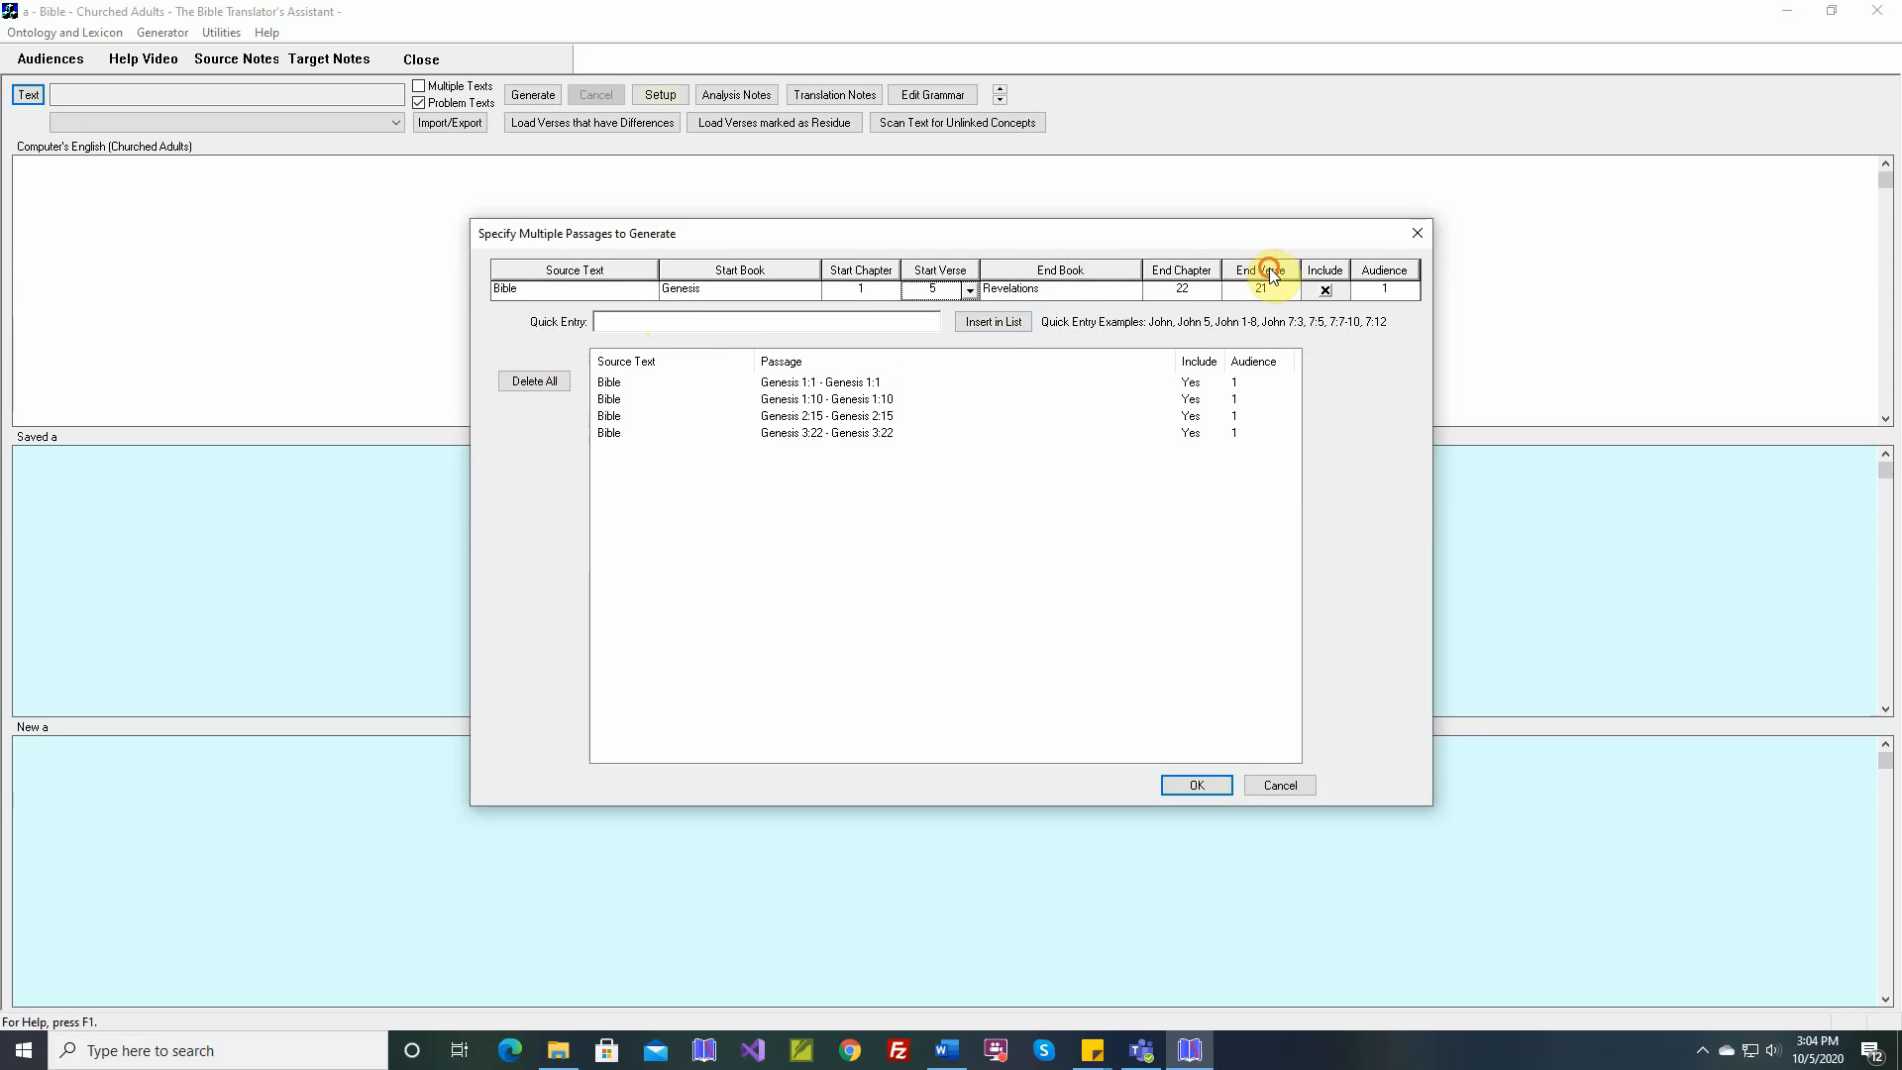
click(1272, 274)
click(992, 321)
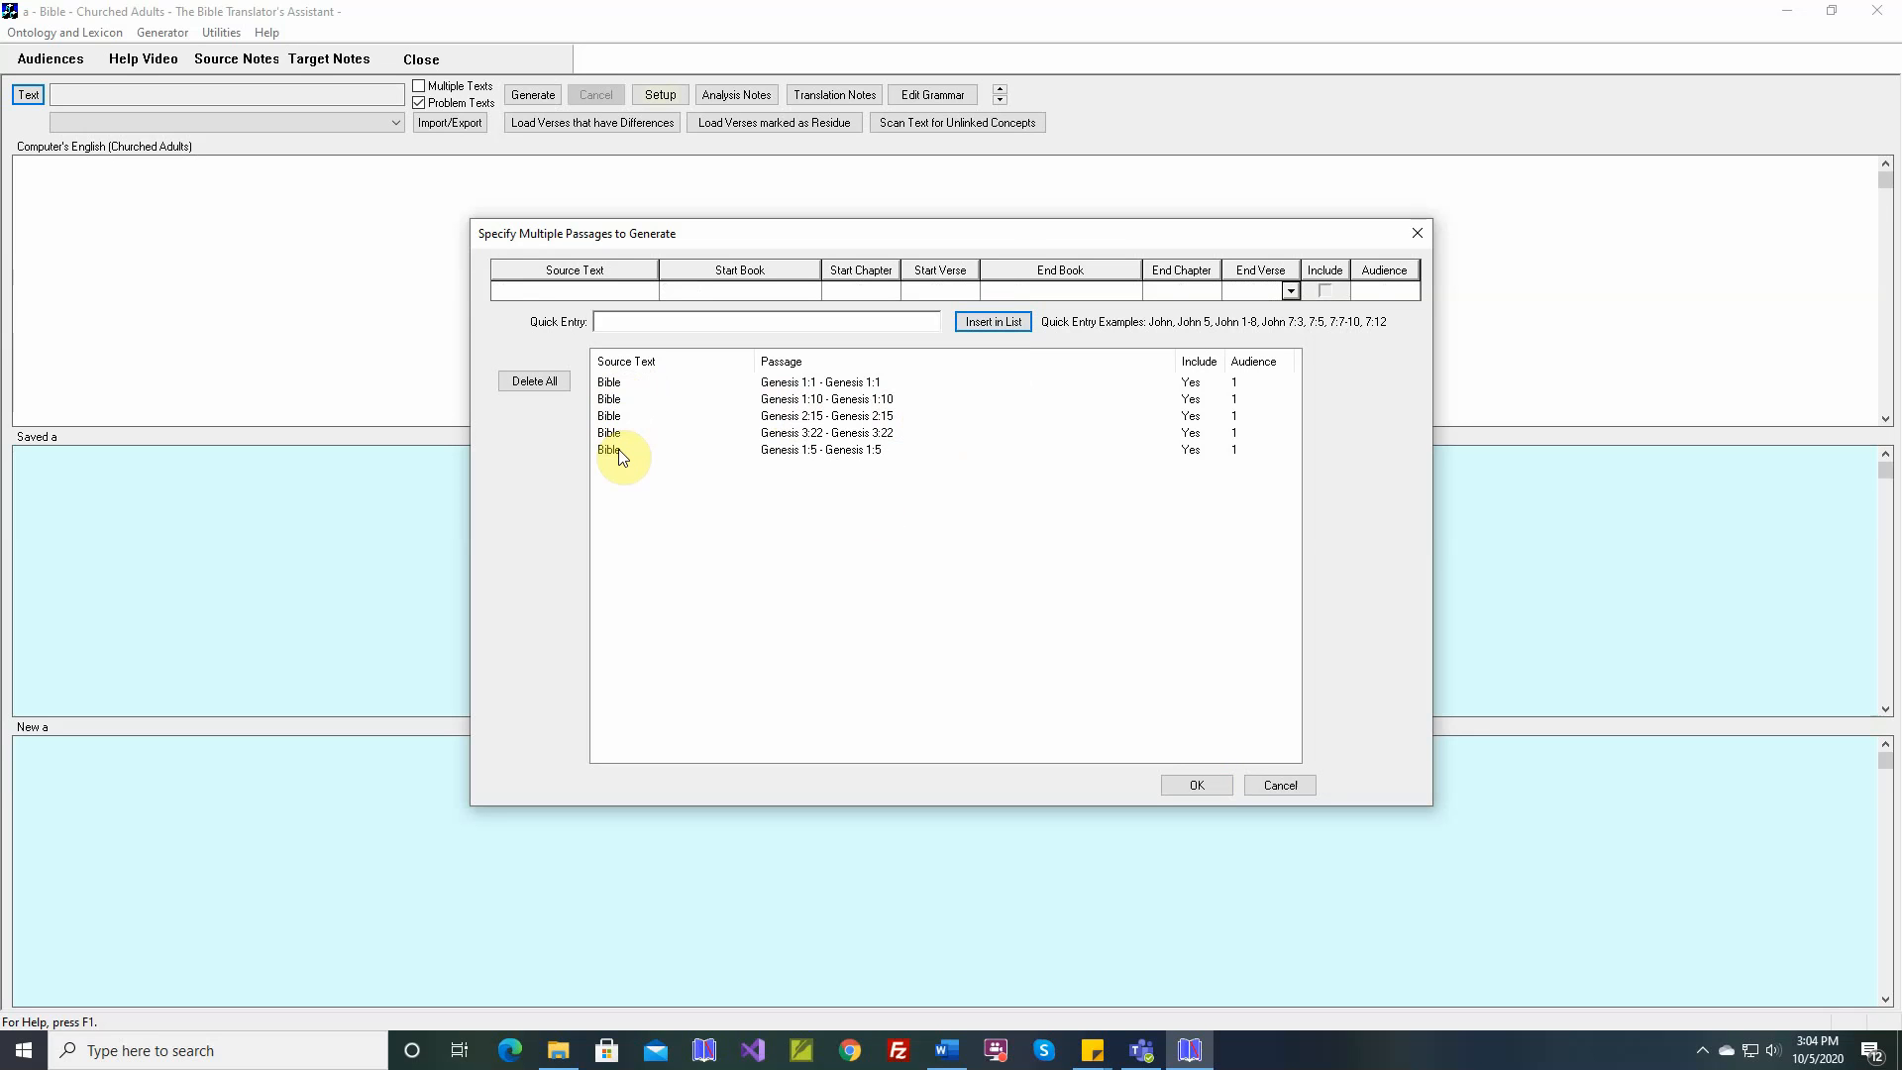
Set the end verse of the Genesis 2:15 passage to 16, update it and accept the problem texts list
click(610, 418)
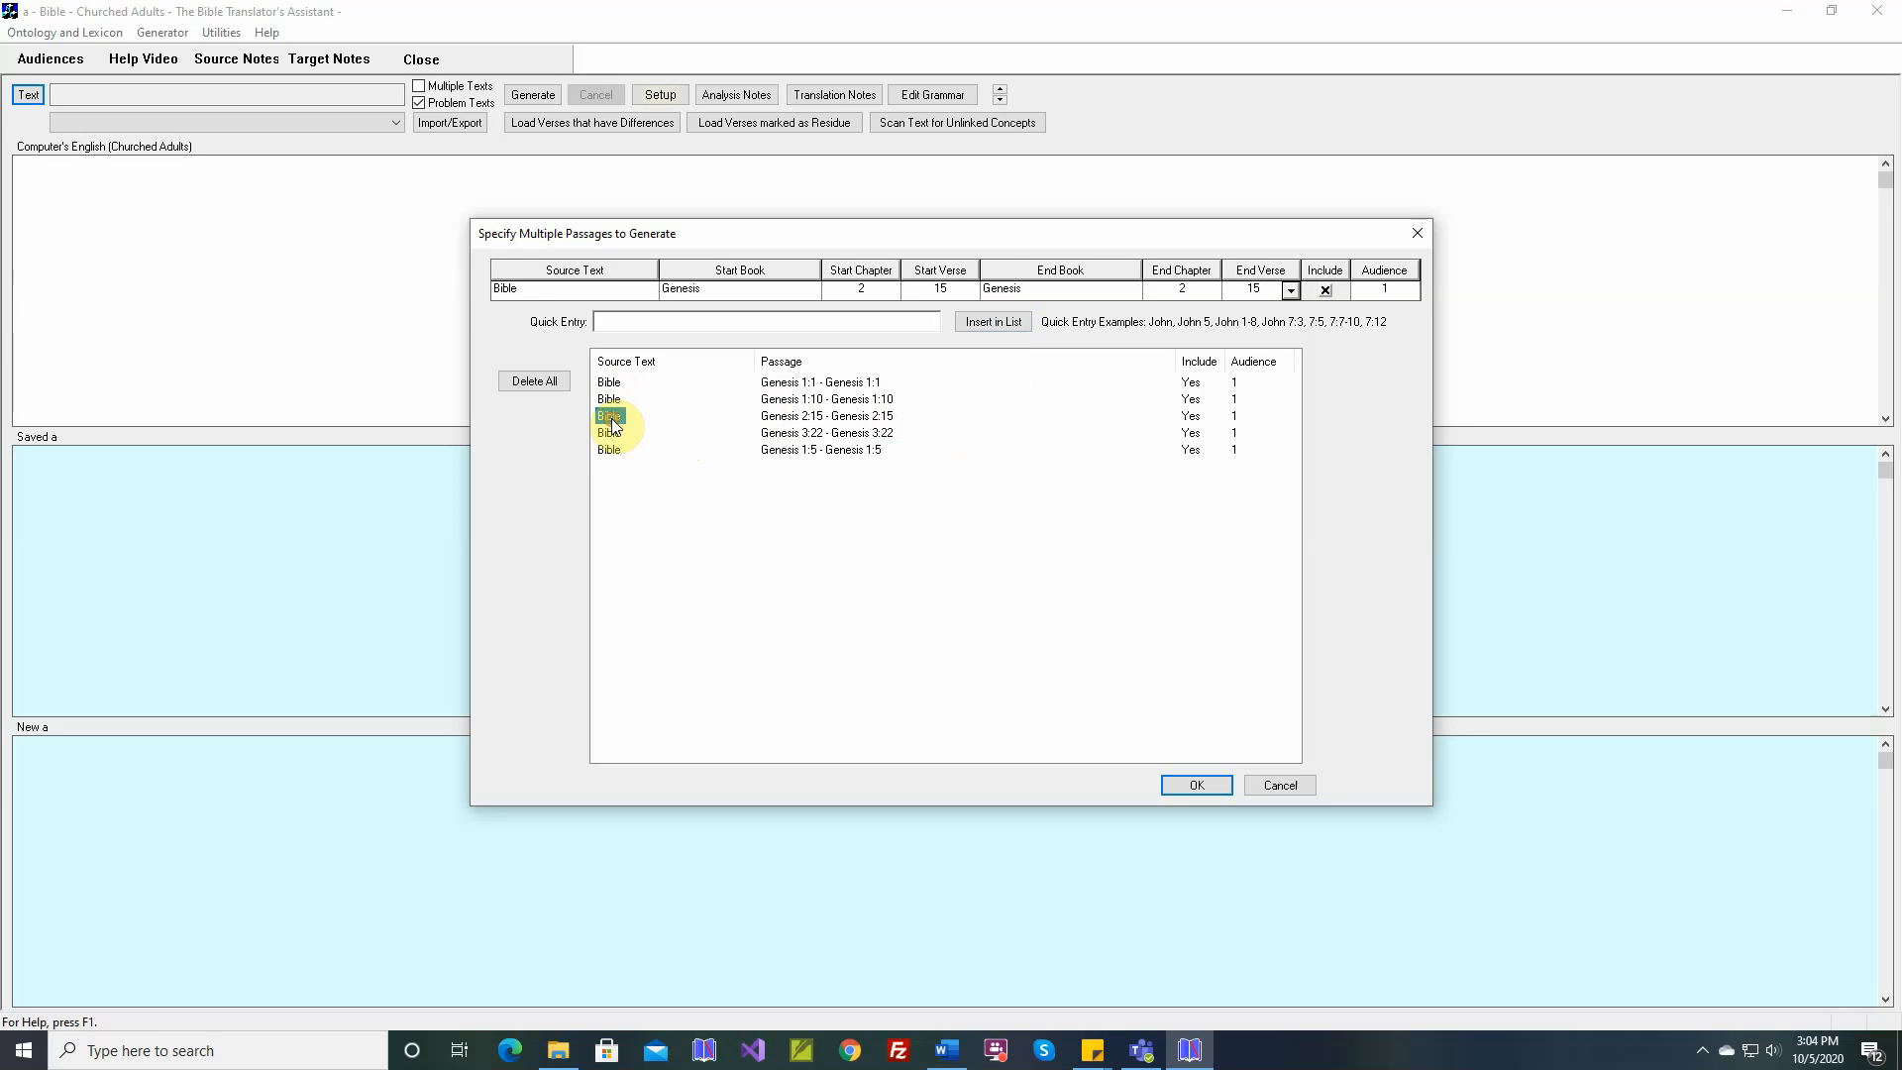
click(1289, 289)
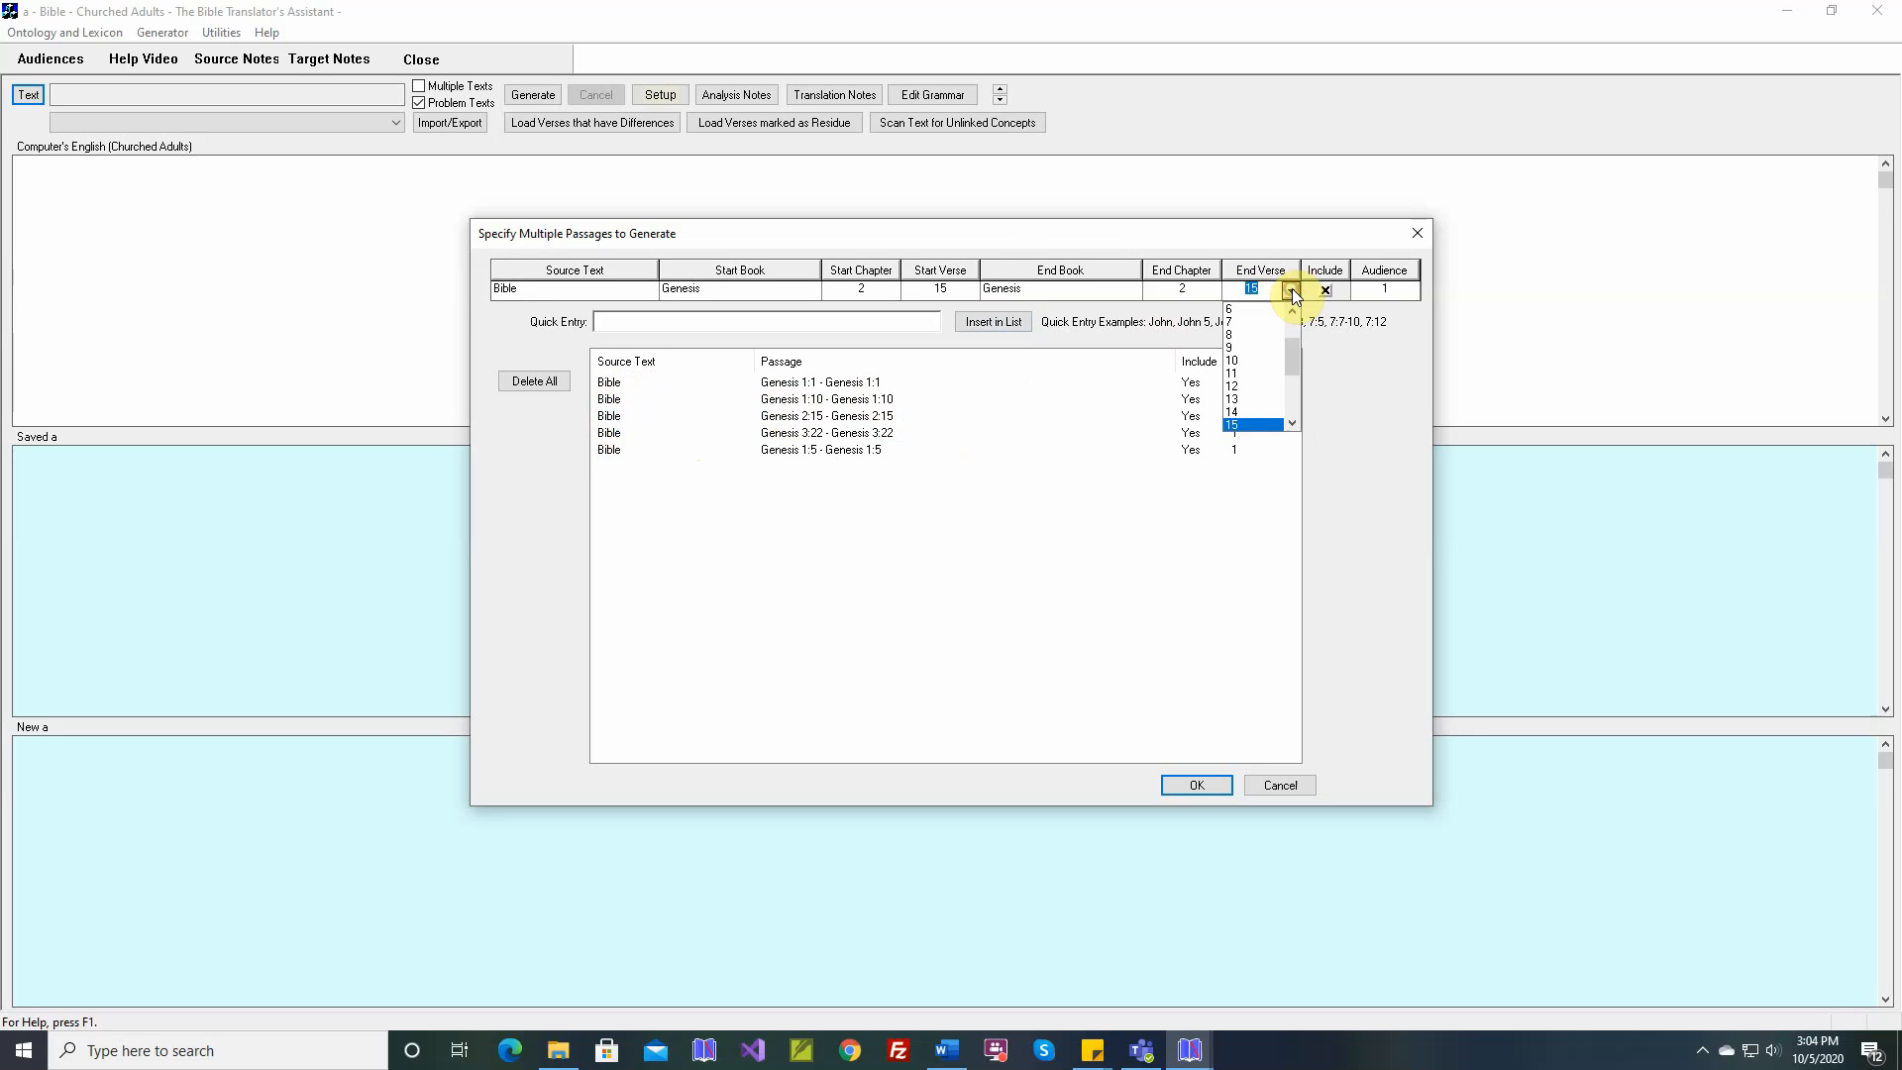
click(1289, 422)
click(1260, 424)
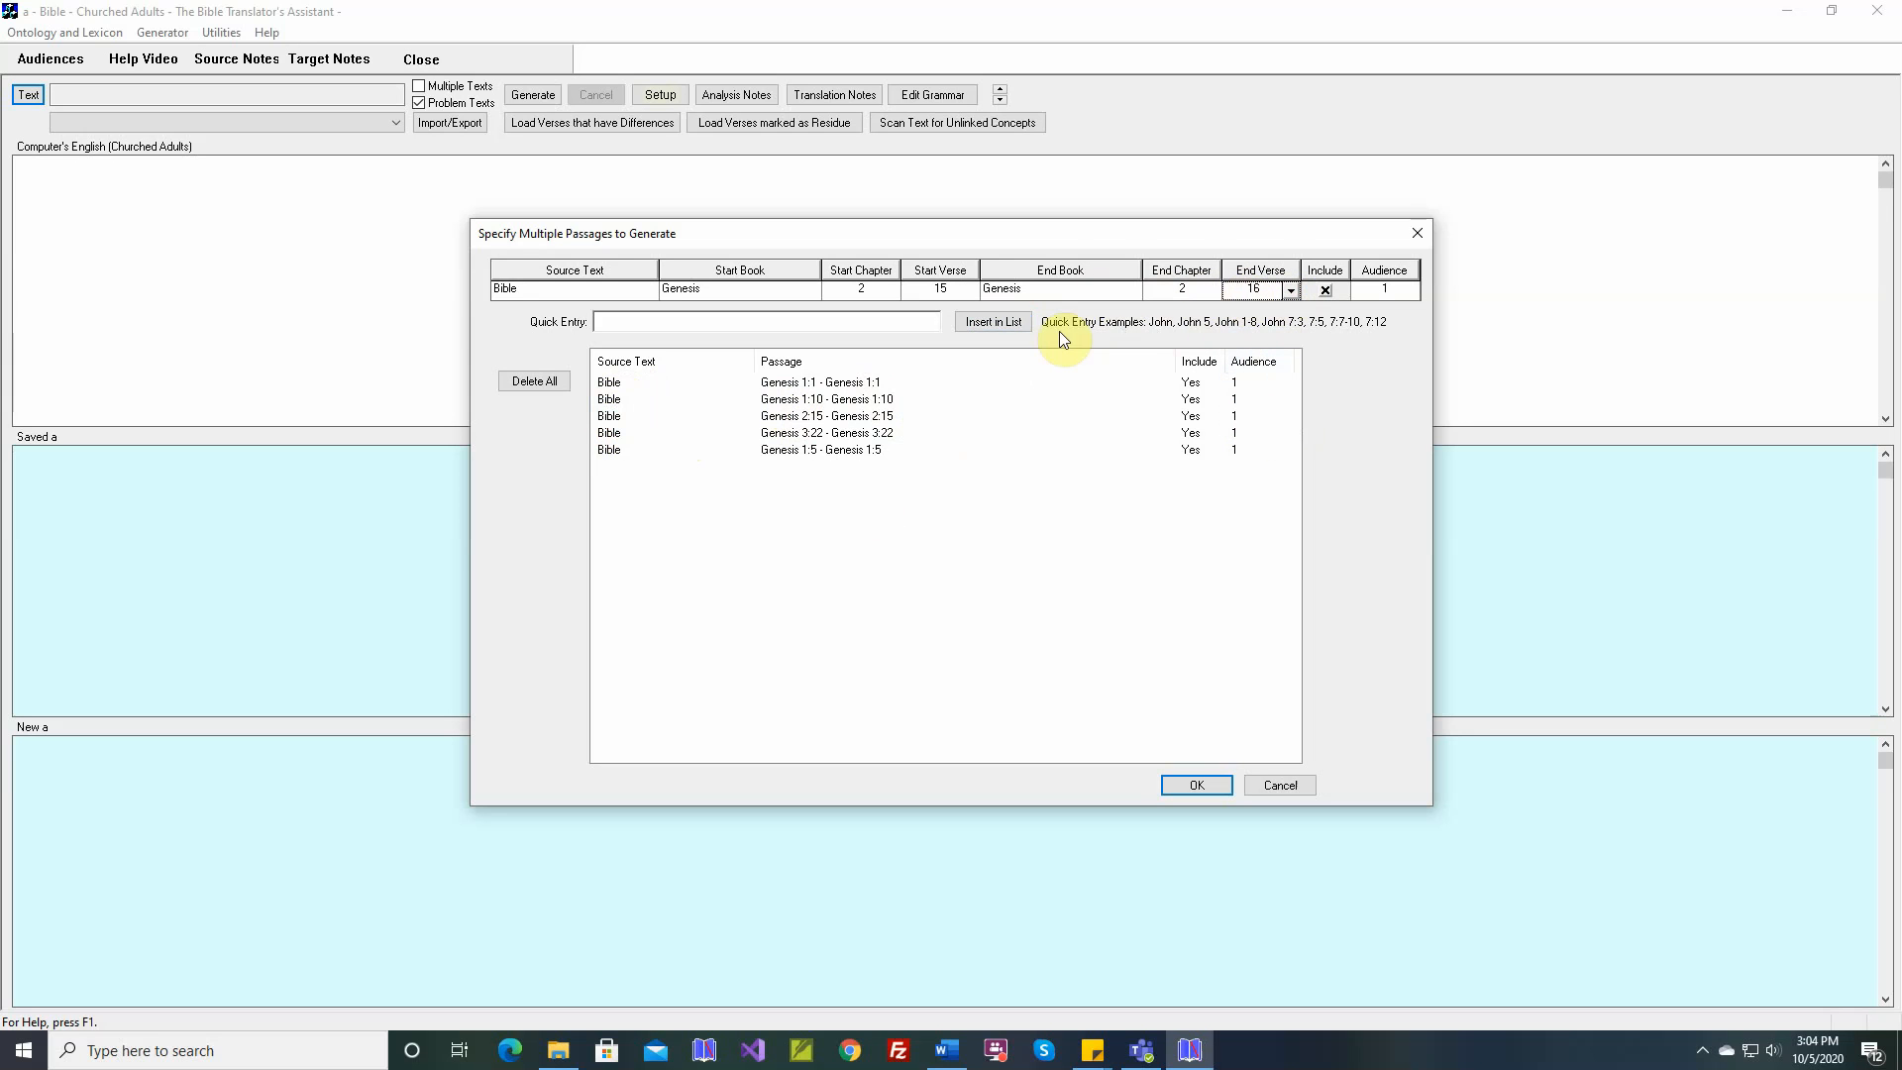
click(1013, 324)
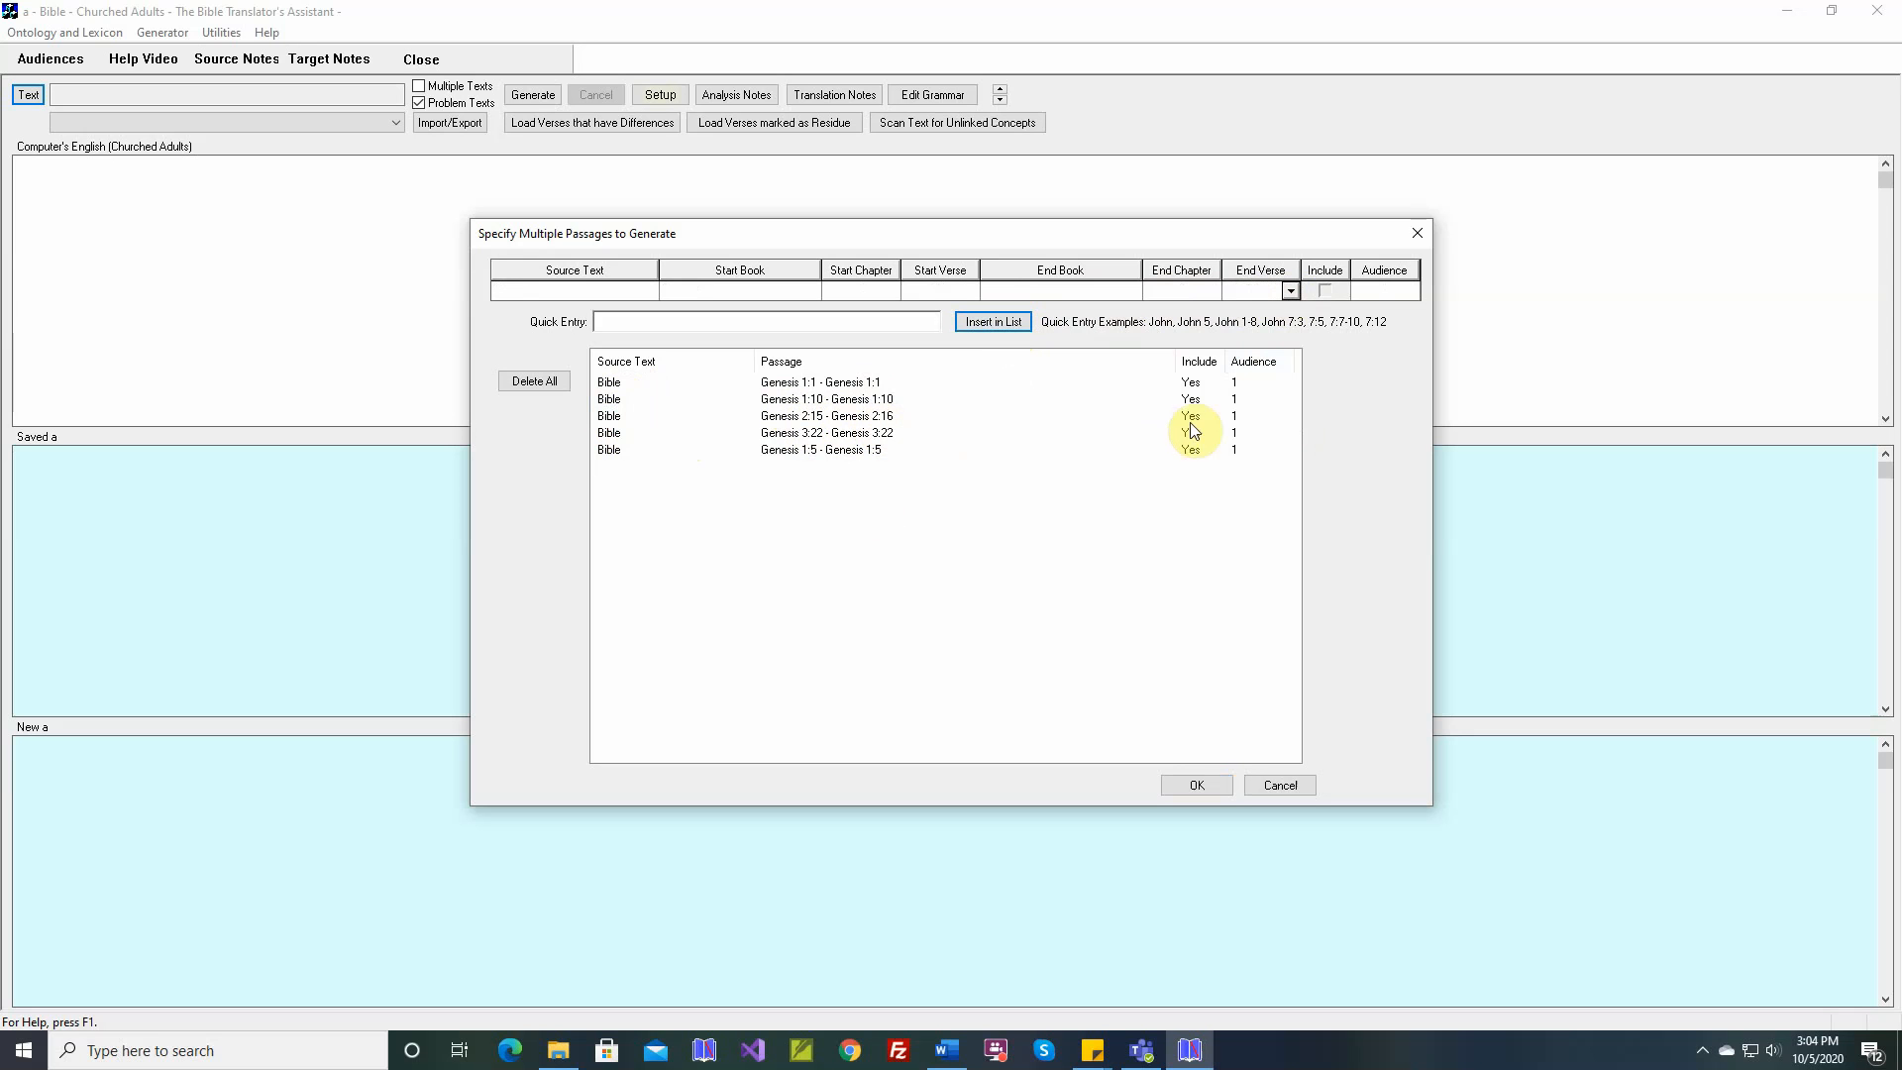
click(1188, 784)
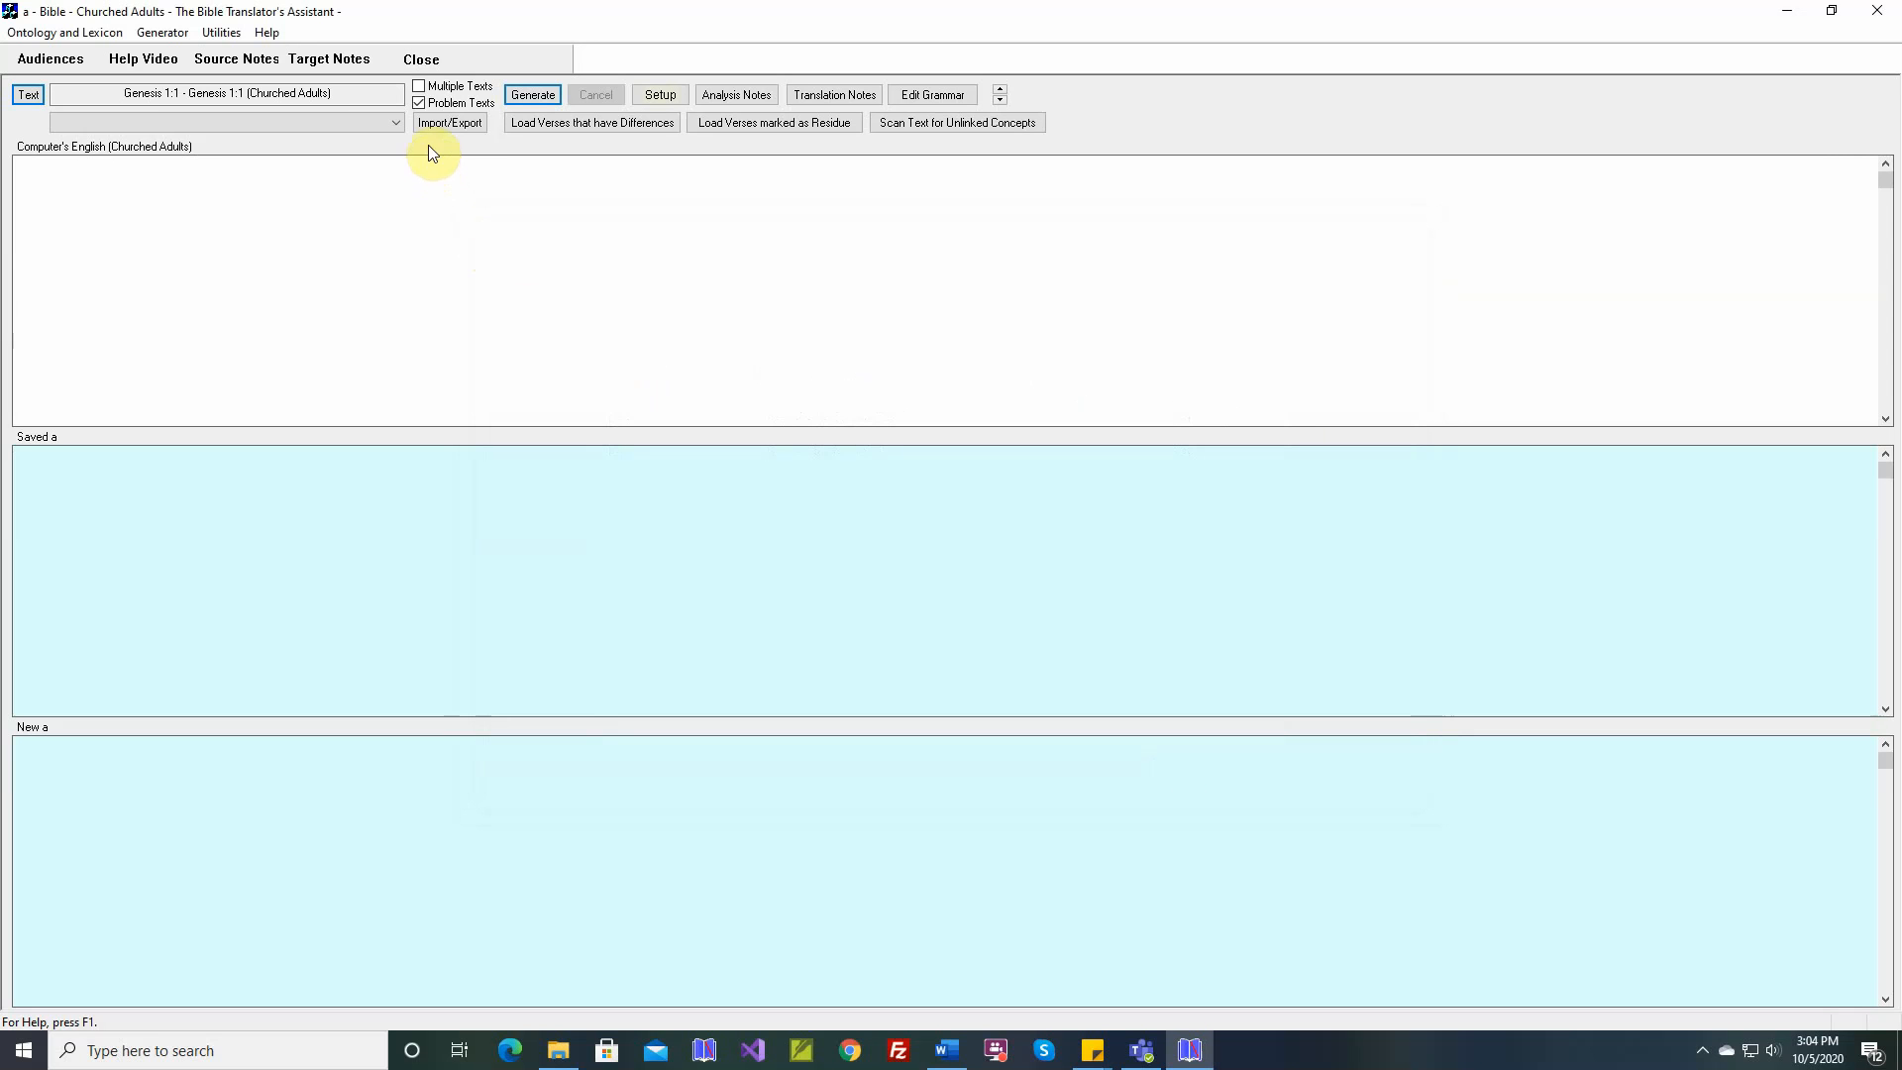
Turn off Problem Texts and check the start and end references of the single text range
click(420, 103)
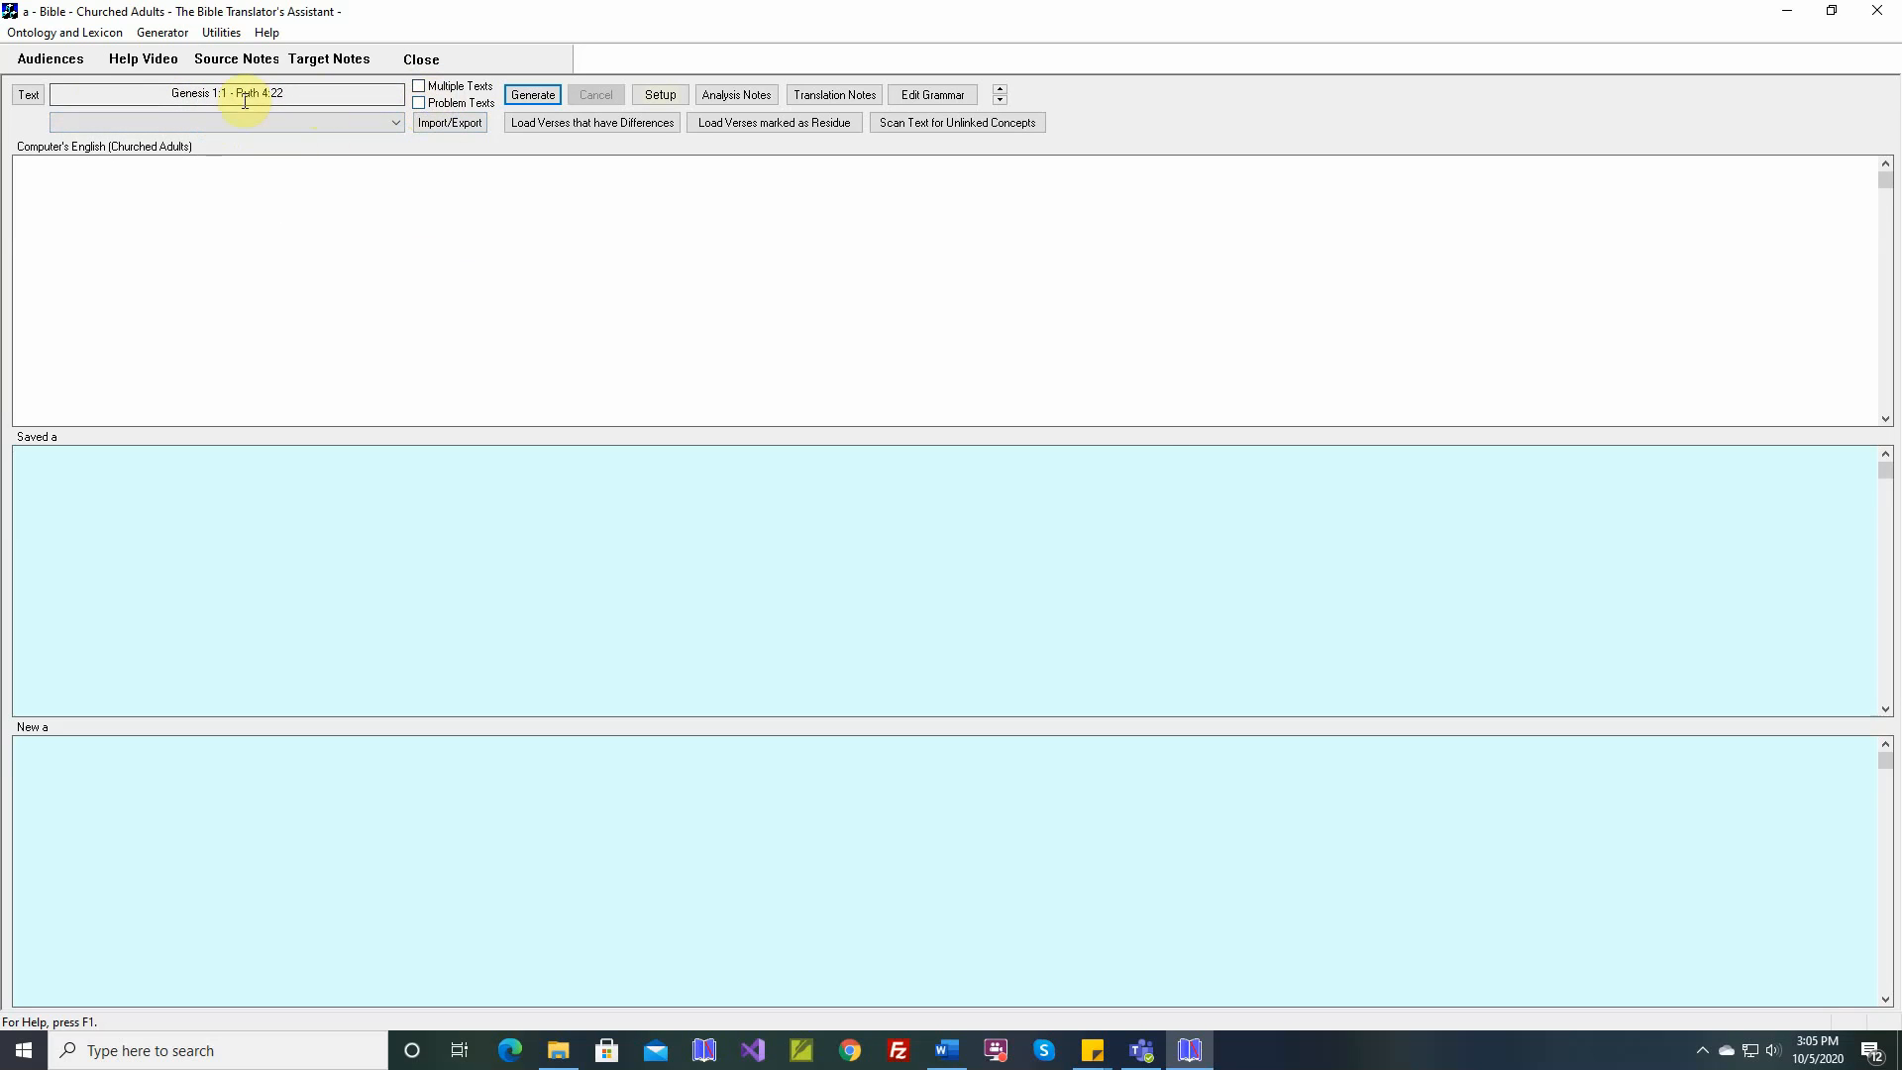
click(31, 95)
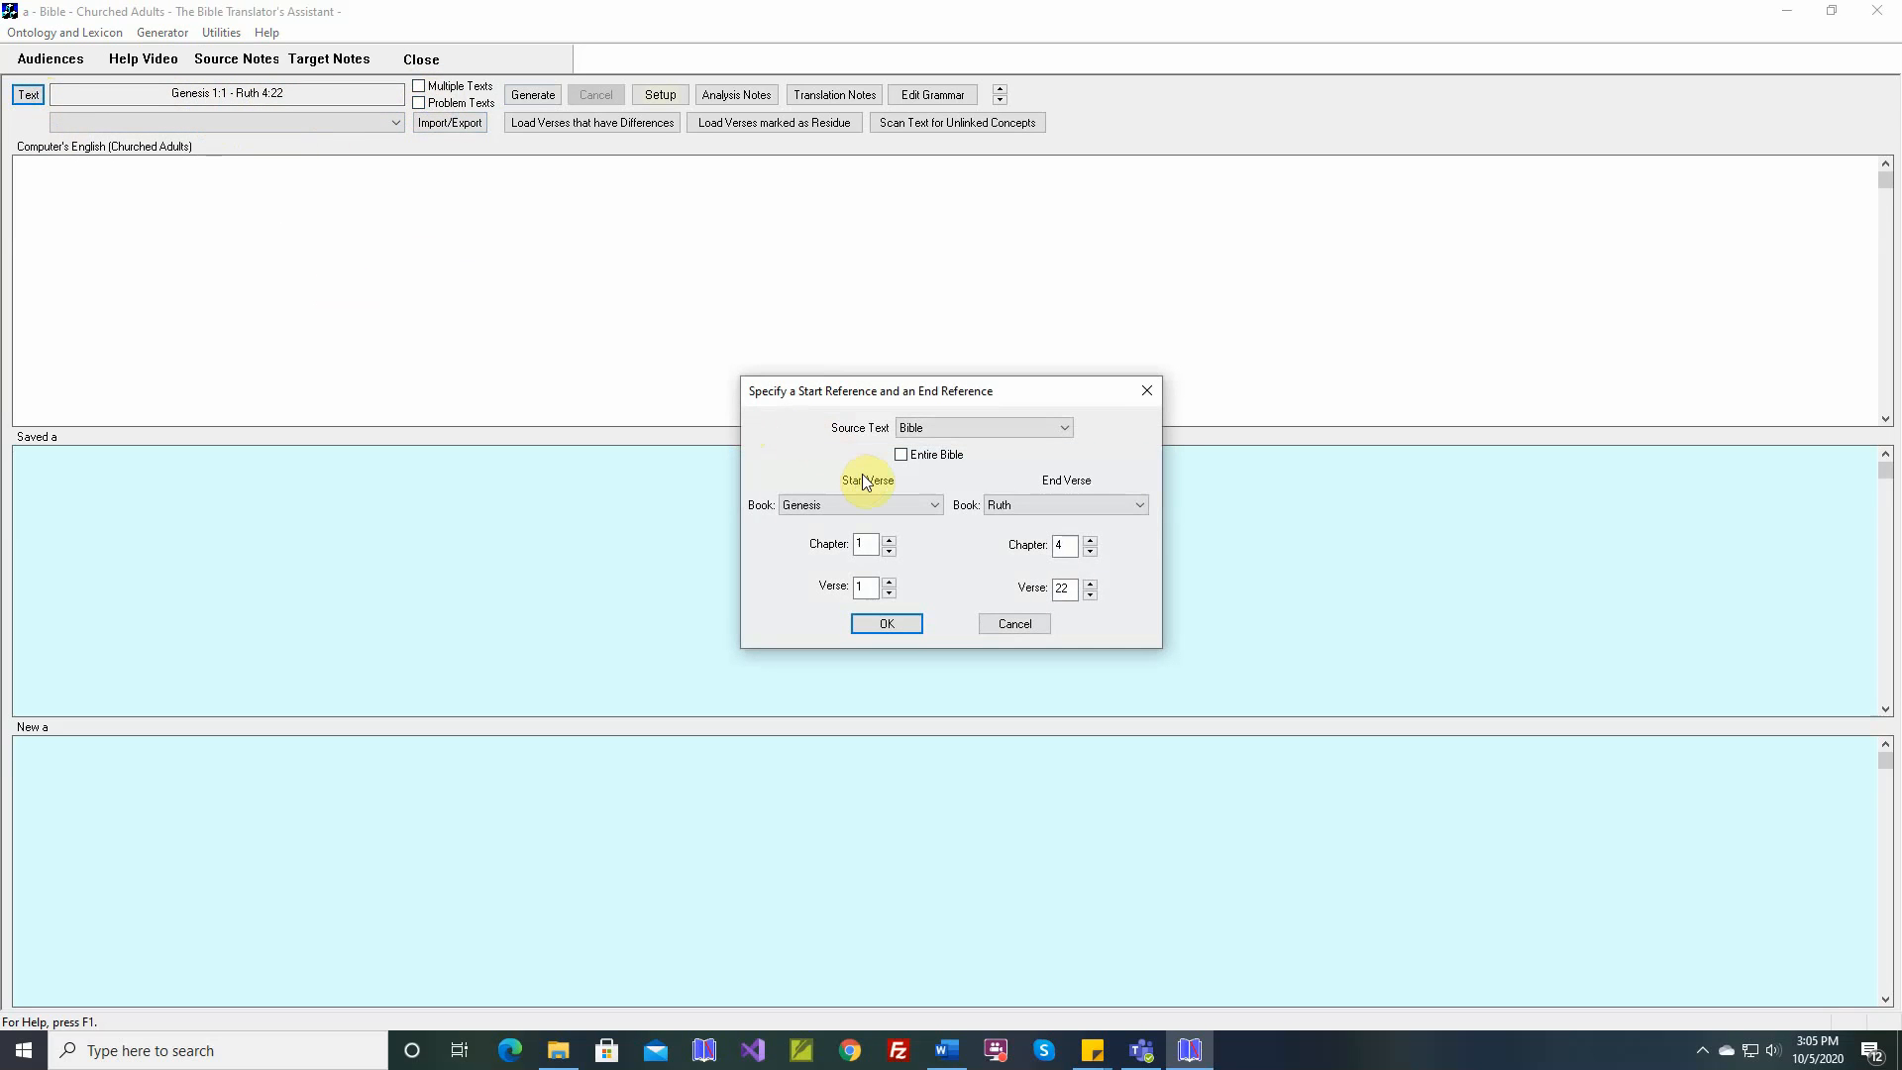
click(1020, 619)
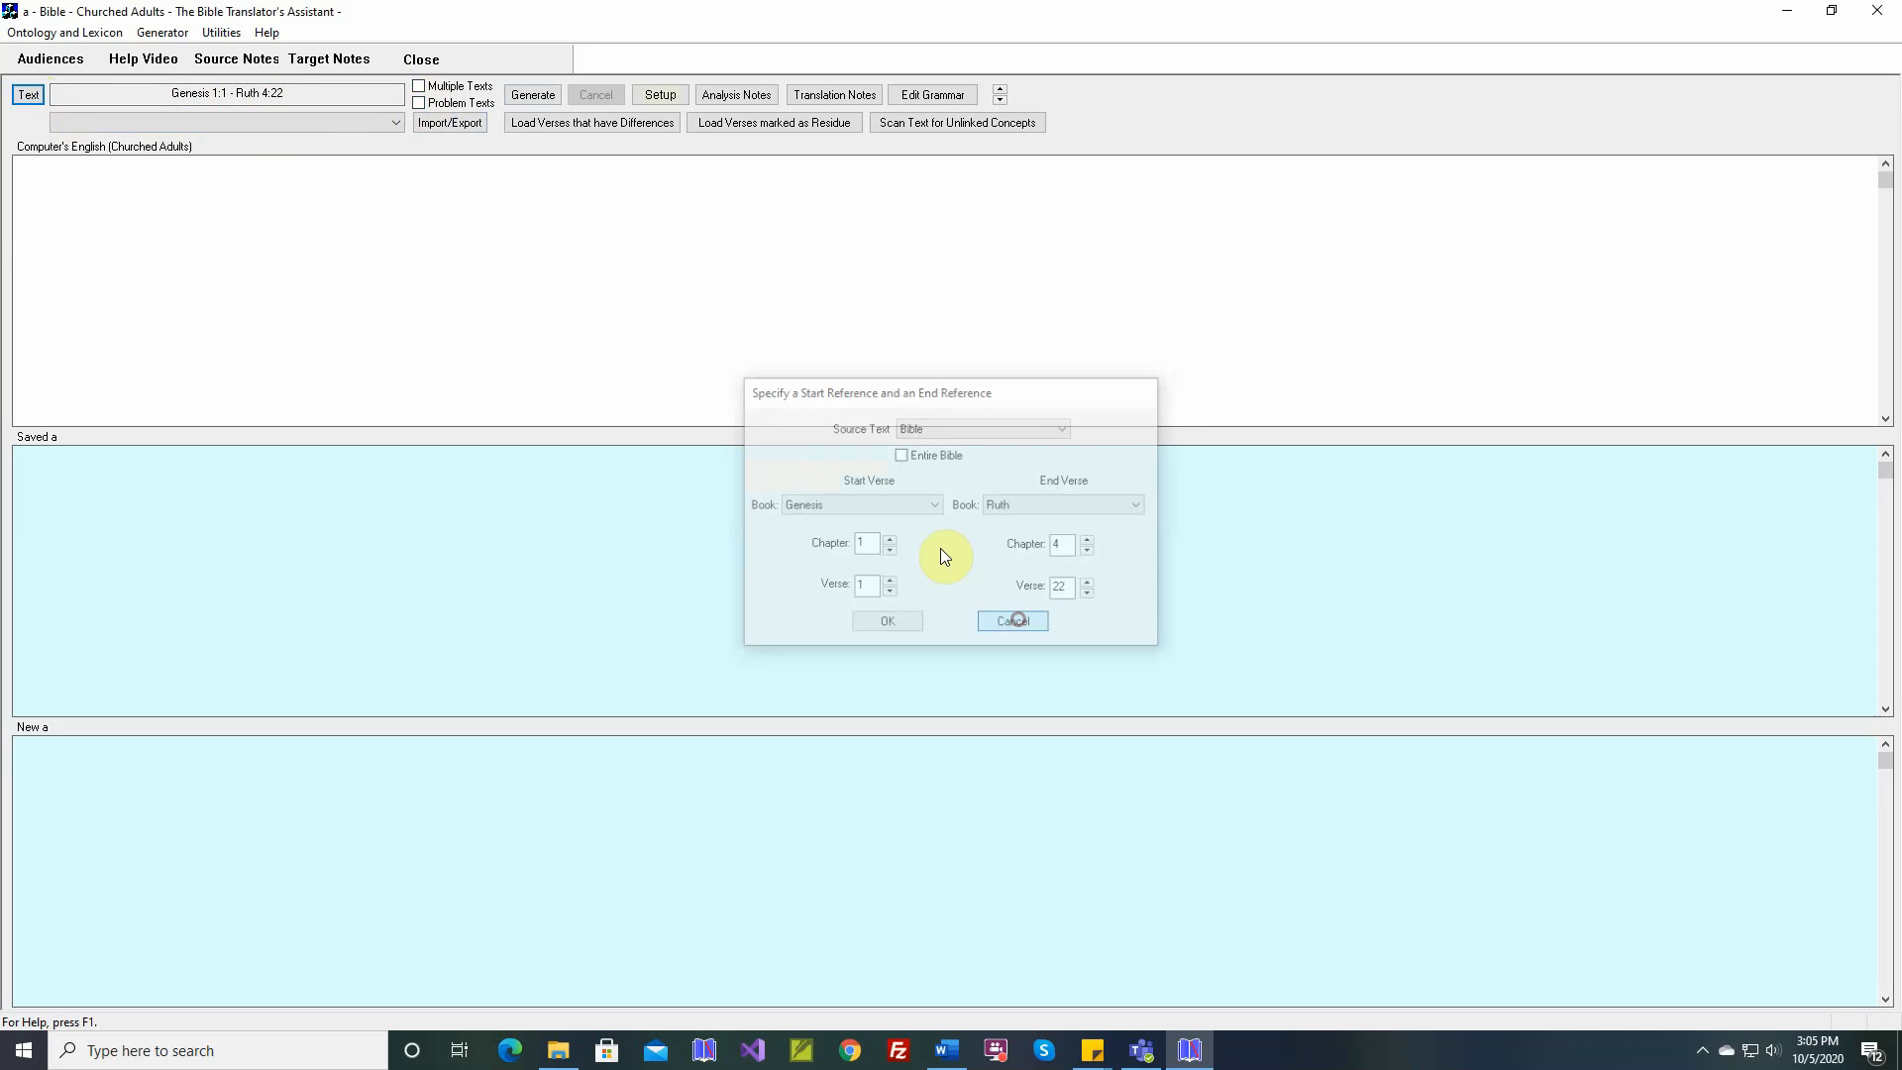
Turn on Multiple Texts and review its stored list of passages
click(420, 88)
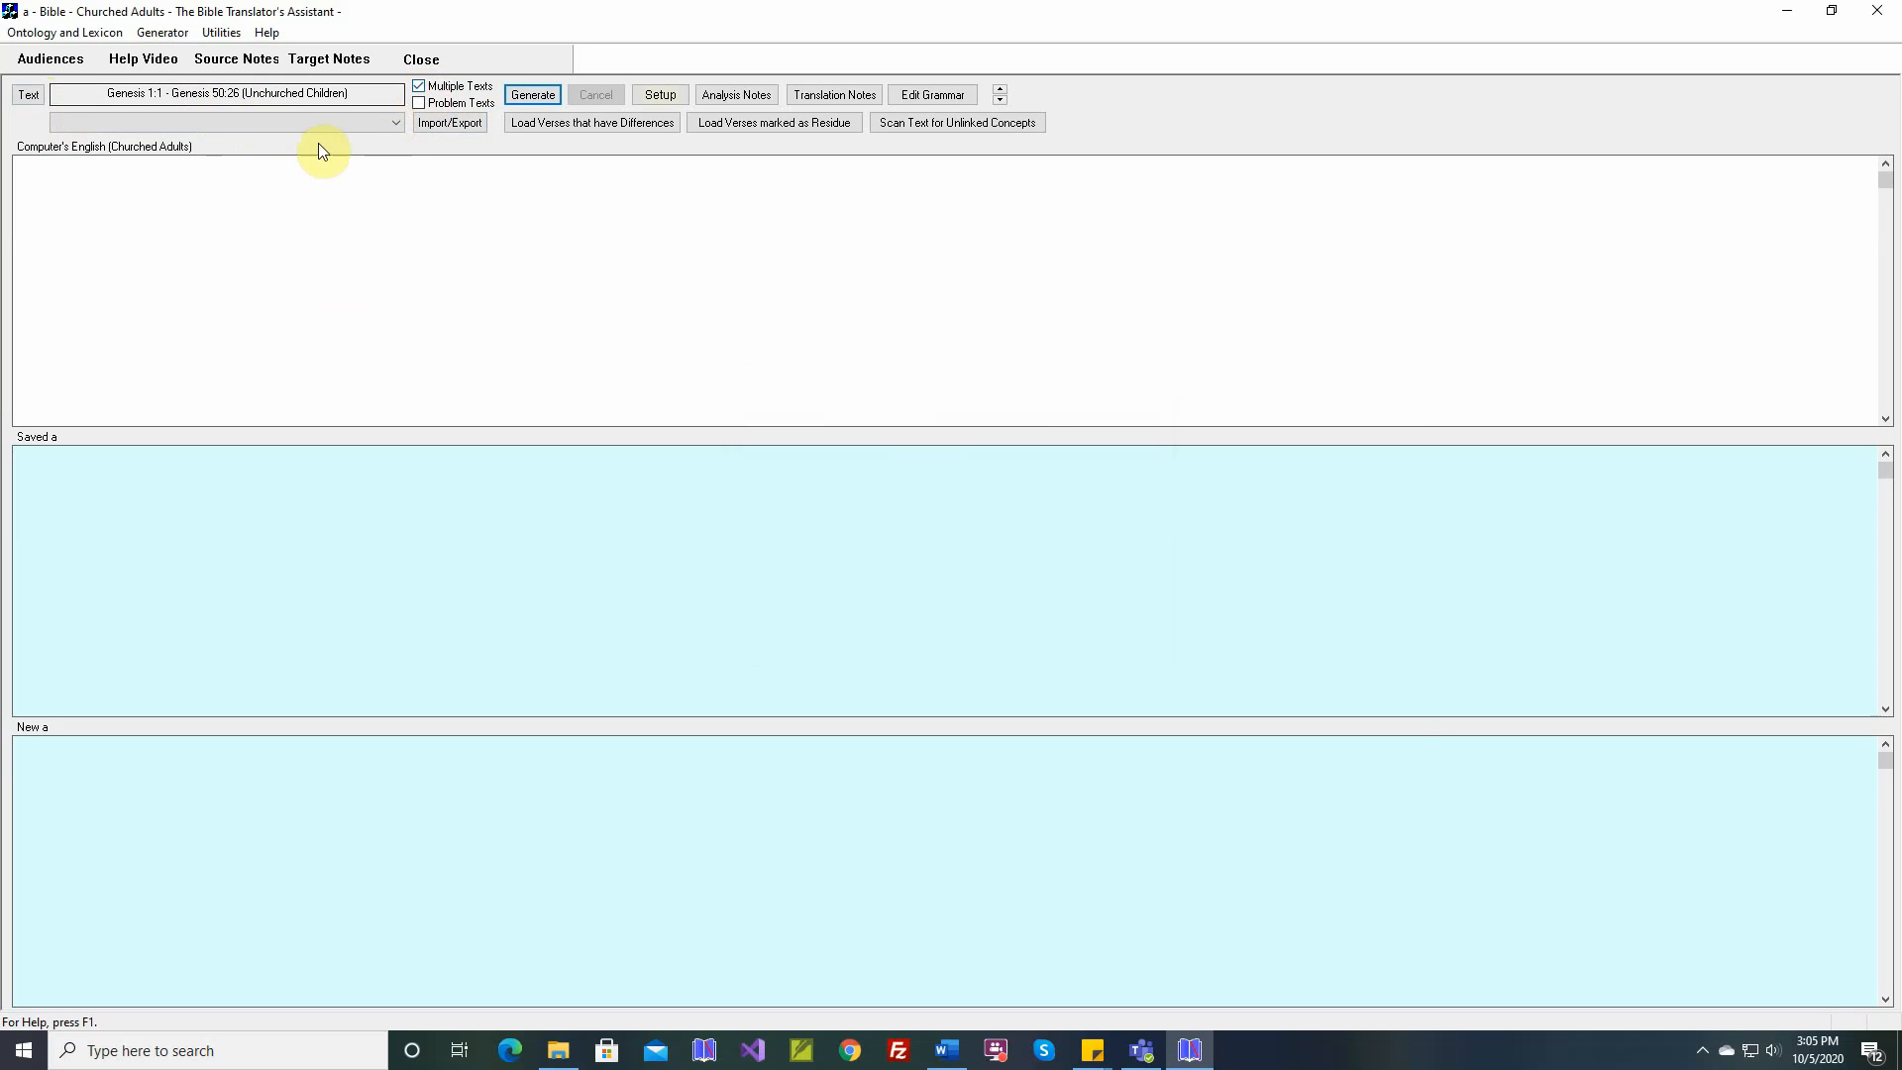
click(31, 102)
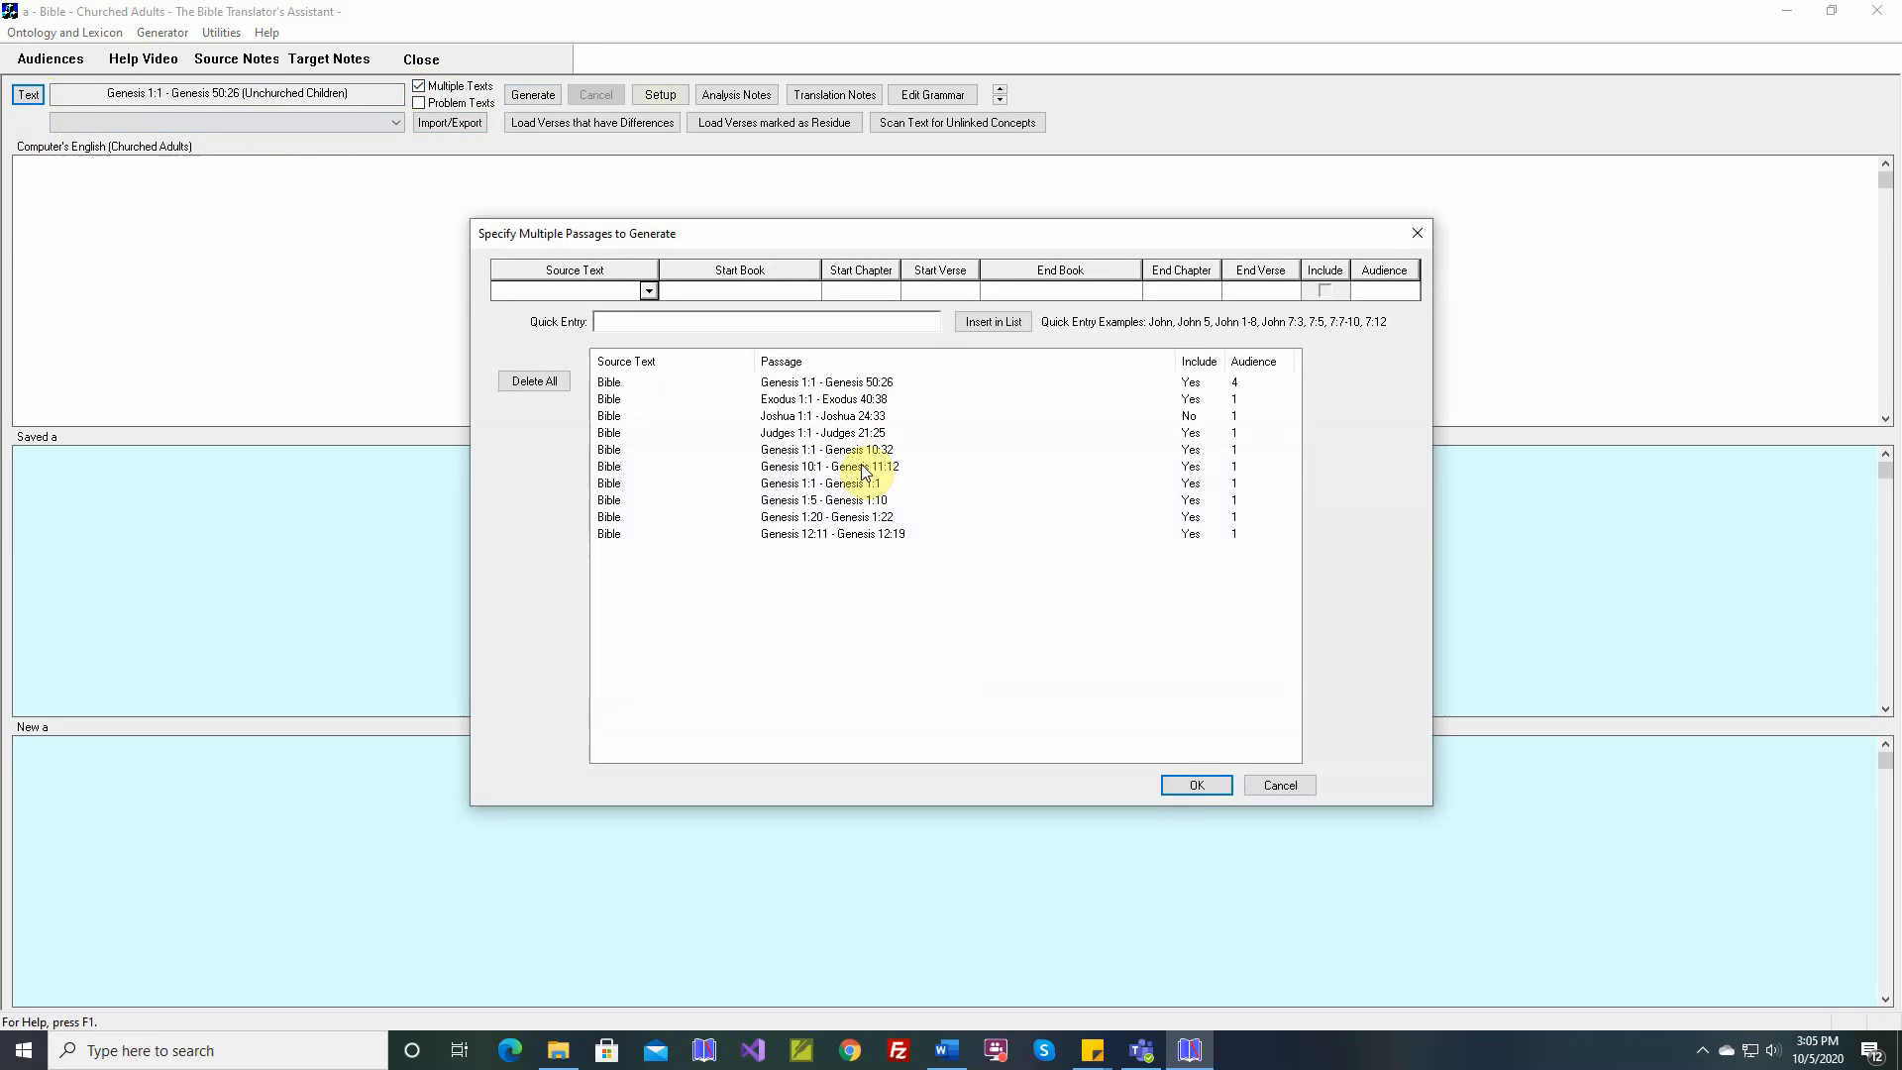
click(1198, 785)
Switch to Problem Texts and review its stored list of passages
click(419, 103)
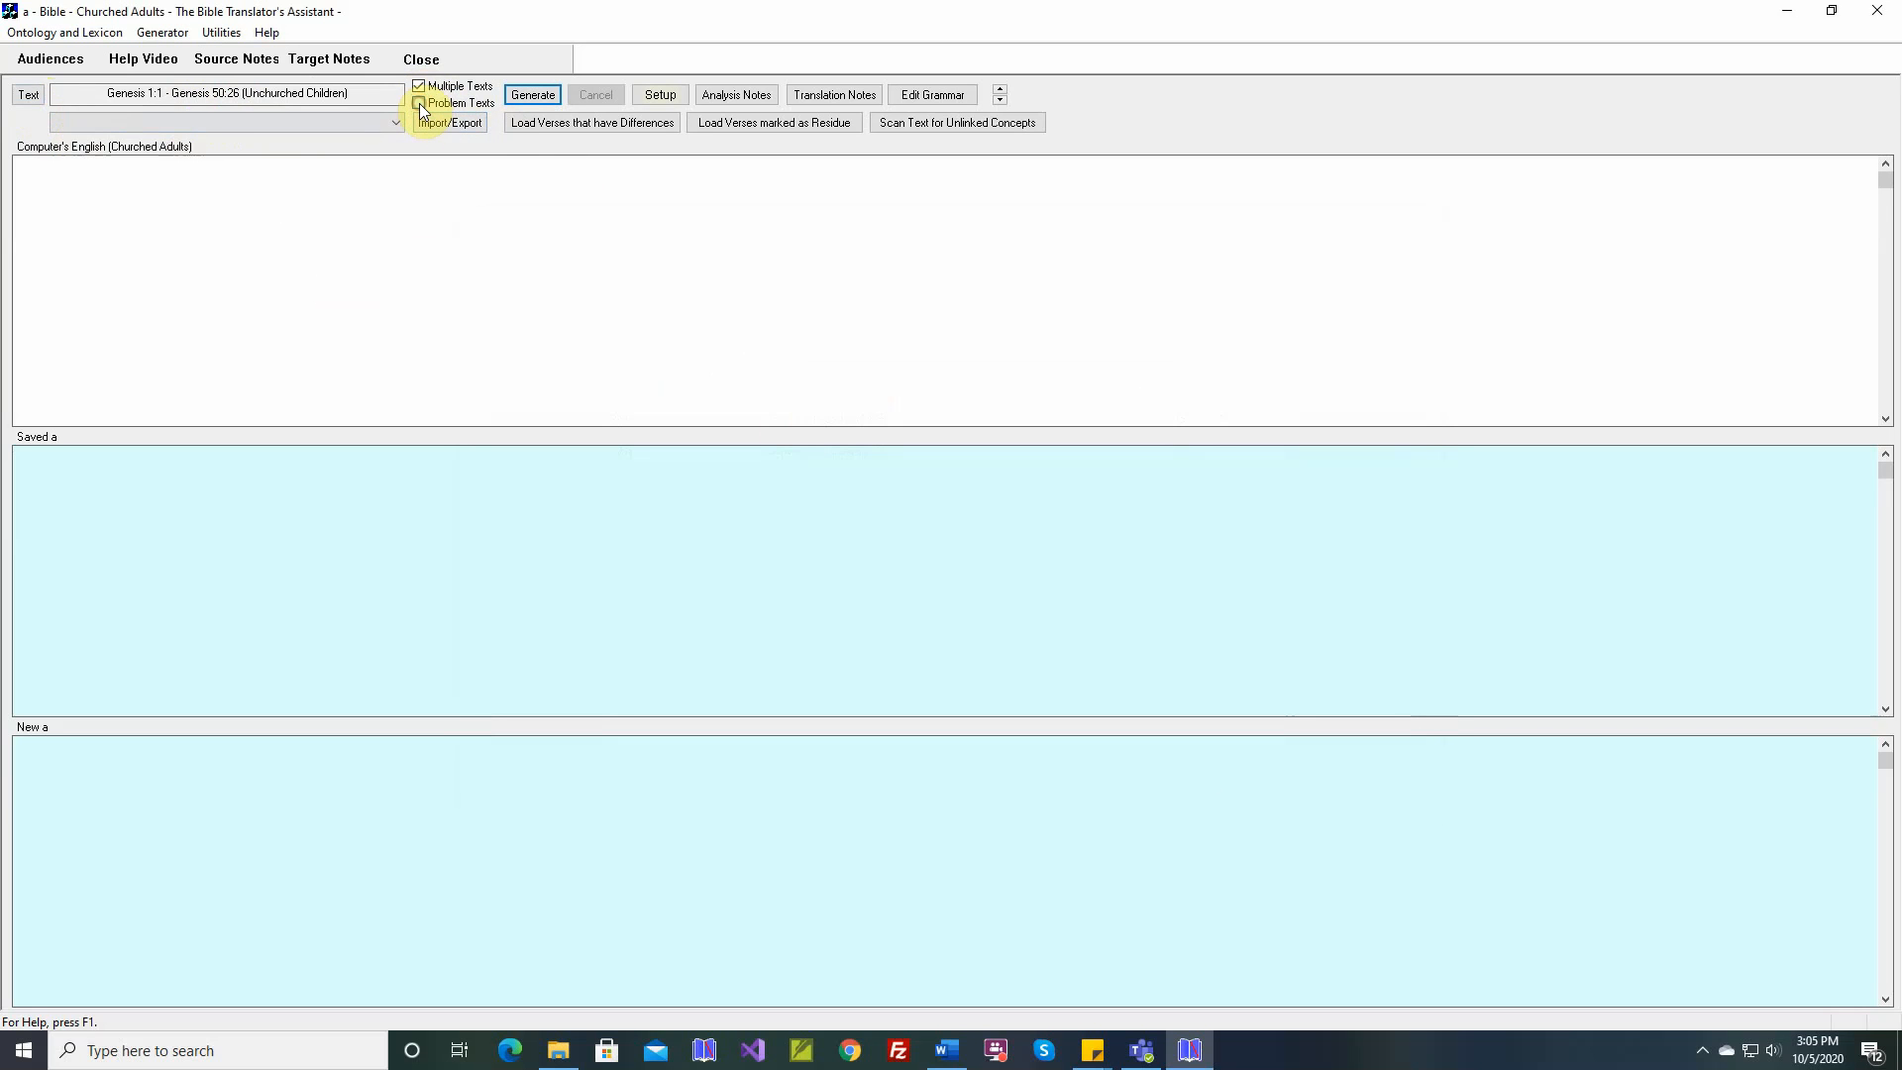
click(39, 98)
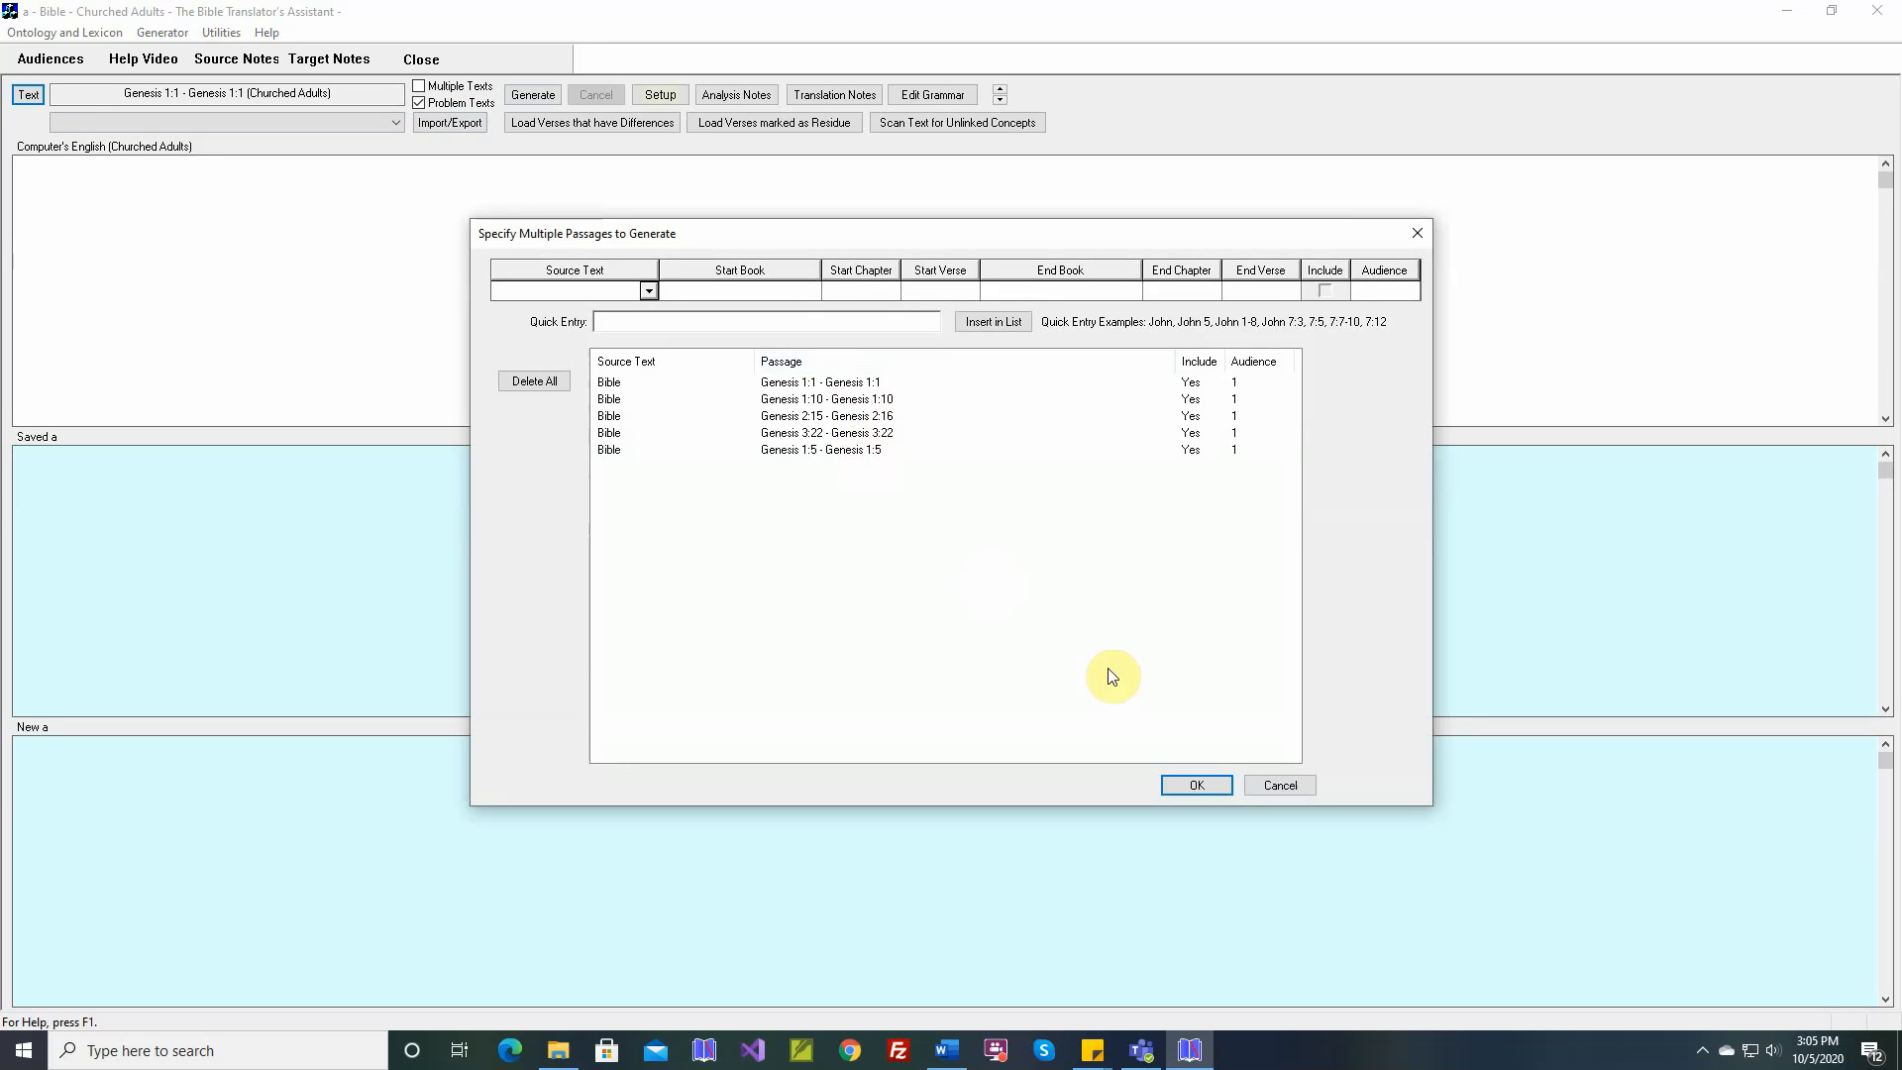
click(1194, 786)
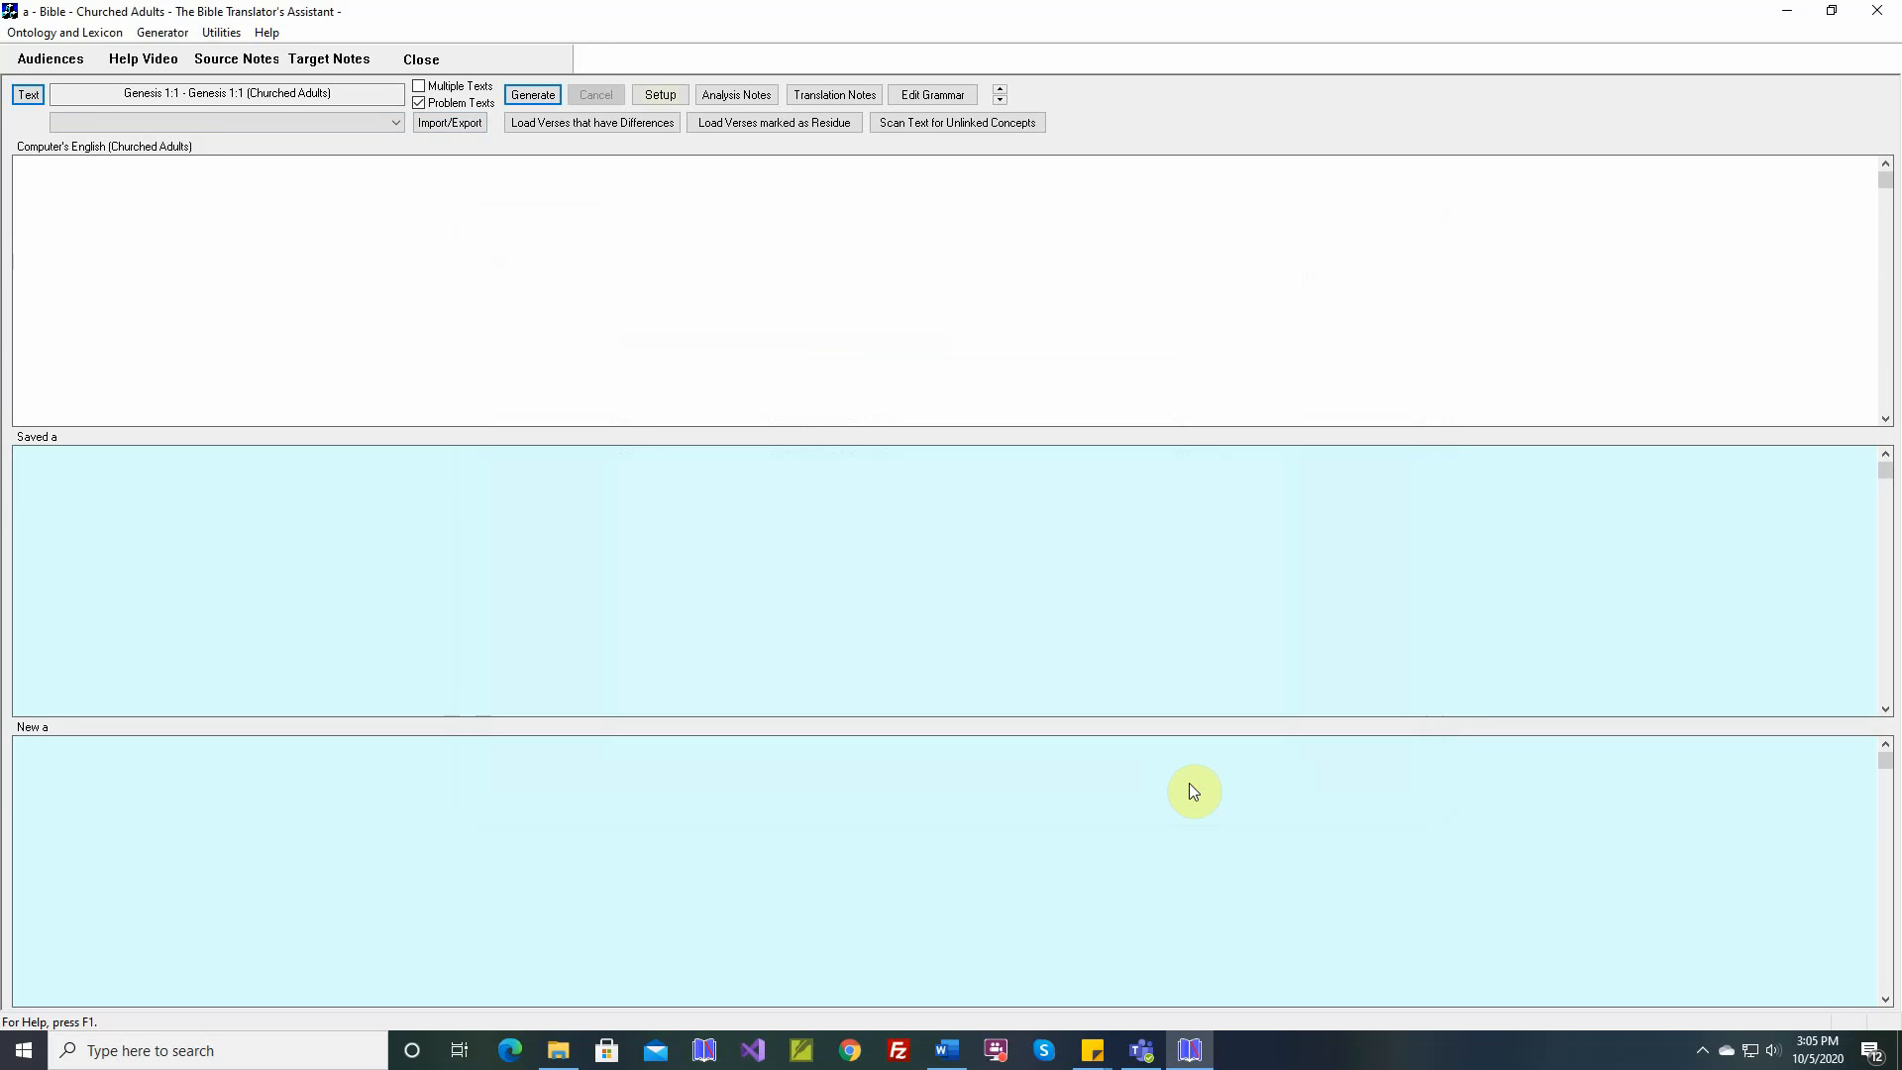